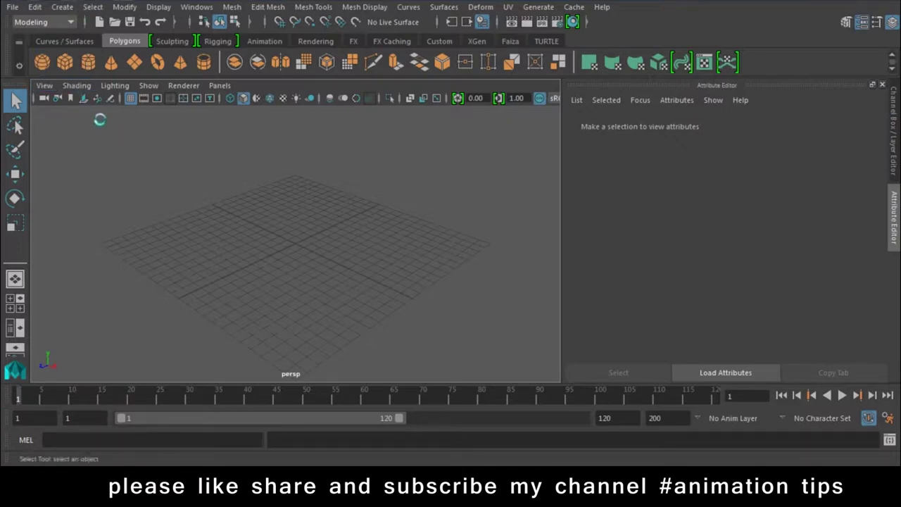
# Step: Launch Notepad from the Start menu over the empty Maya scene
pyautogui.press('super')
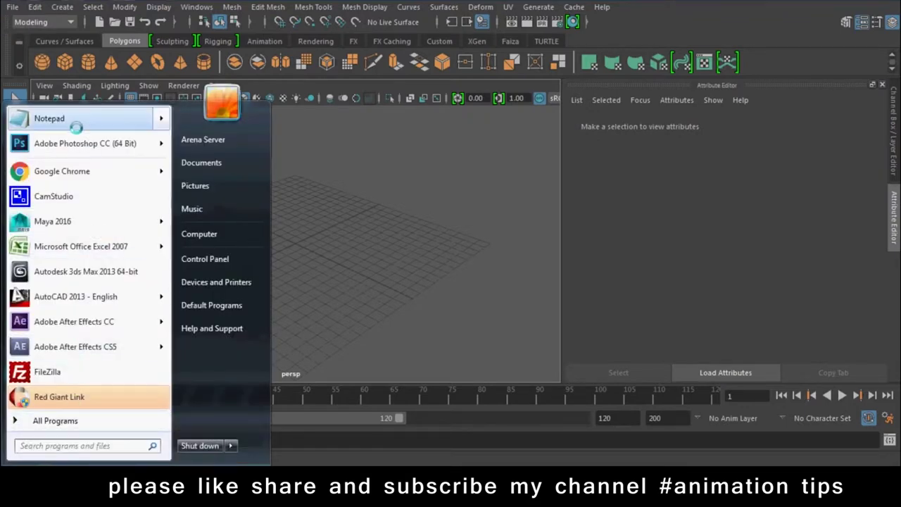
pyautogui.click(70, 121)
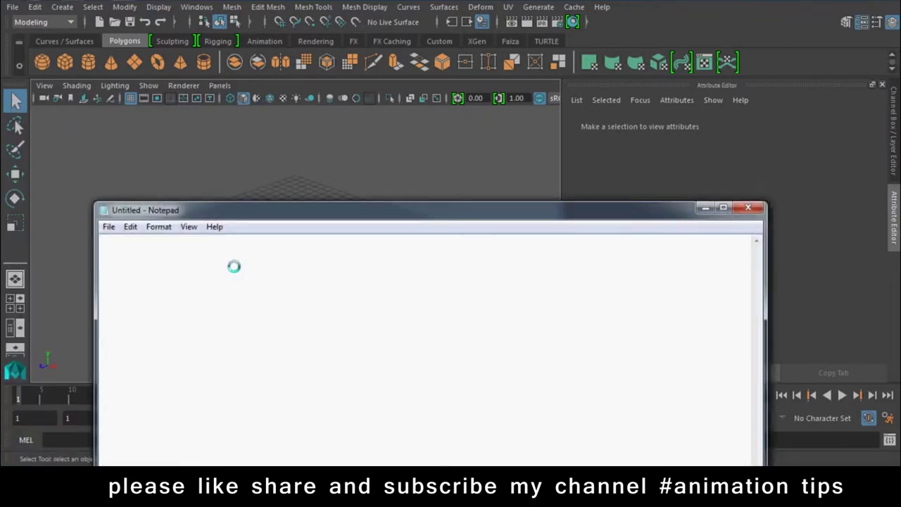
# Step: Type 'Poly Modeling--Commeriacial Ads, Films and products', fixing stray characters after Films
pyautogui.write('Poly Modeling--Commeriacial Ads, Films')
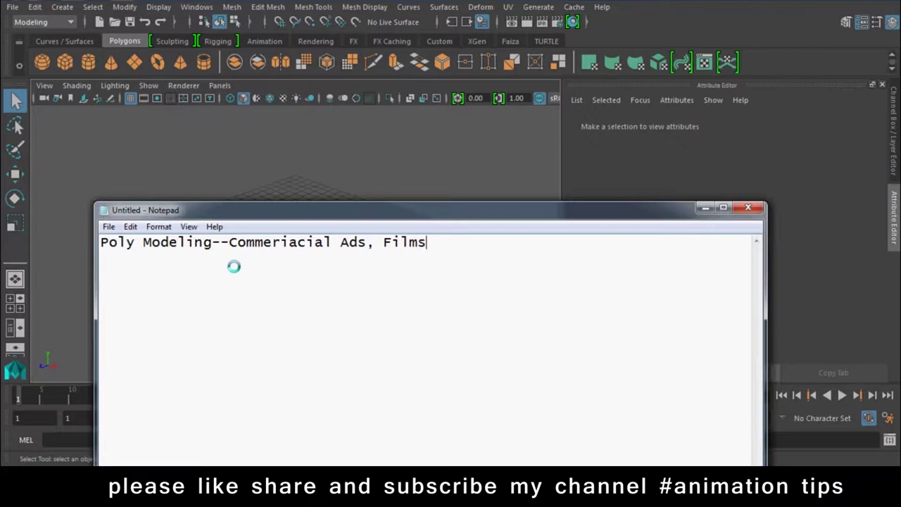
pyautogui.write('a')
pyautogui.press('BackSpace')
pyautogui.write('and products')
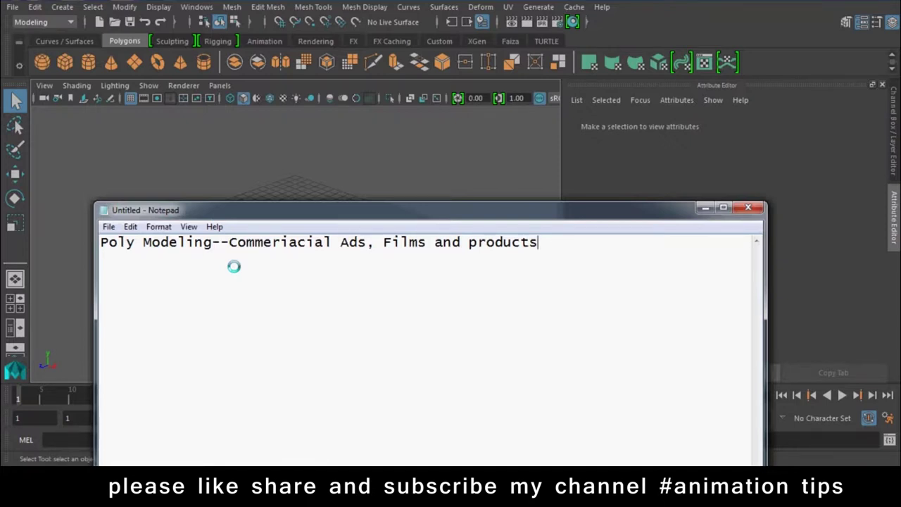
# Step: Move the list onto its own line as item '1.' and add '2. Games Modeling------Low Poly'
pyautogui.click(227, 241)
pyautogui.press('Return')
pyautogui.press('Return')
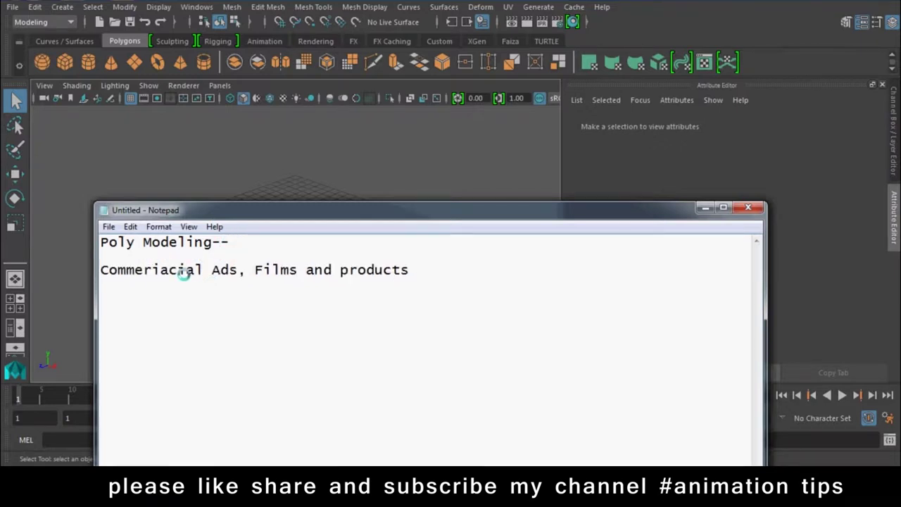
pyautogui.write('1.')
pyautogui.click(469, 267)
pyautogui.write('2')
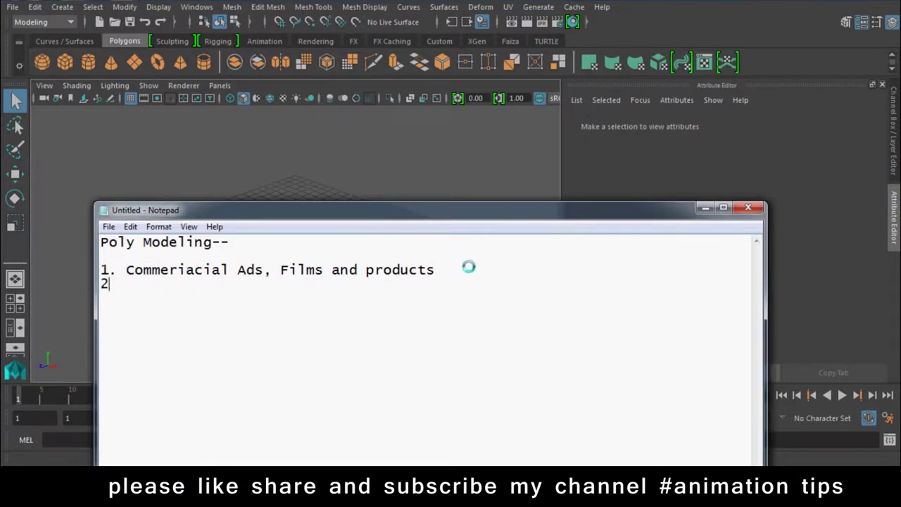
pyautogui.write('. Games Modeling')
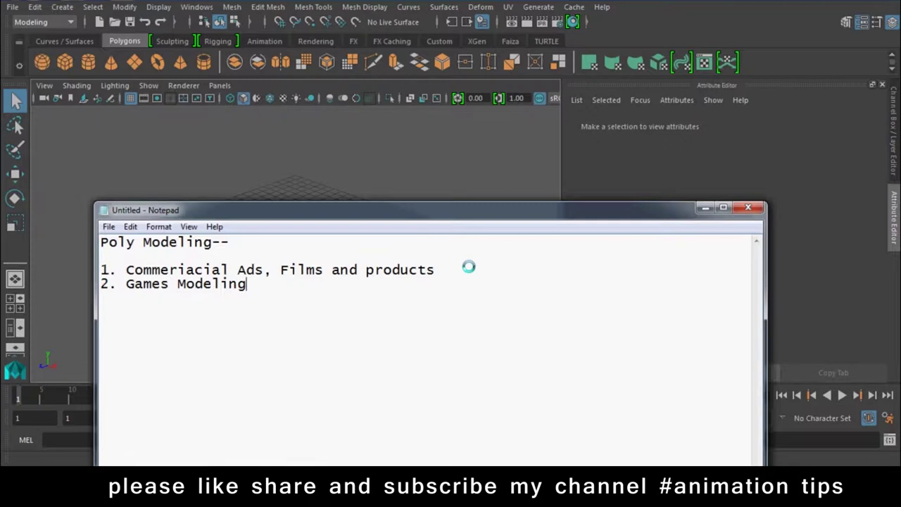
pyautogui.write('------Low ')
pyautogui.write('Poly')
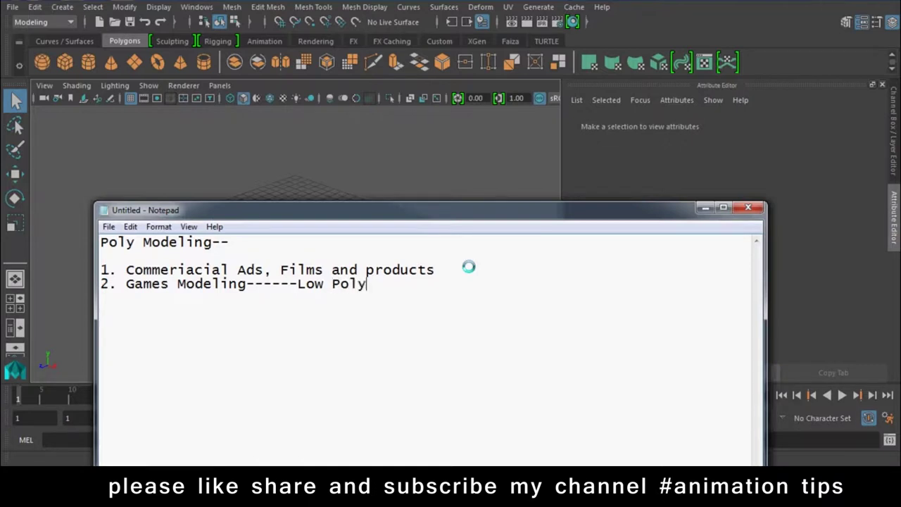
# Step: Append '-----High poly' to the end of item 1
pyautogui.hotkey('shift', 'Home')
pyautogui.hotkey('shift', 'Left')
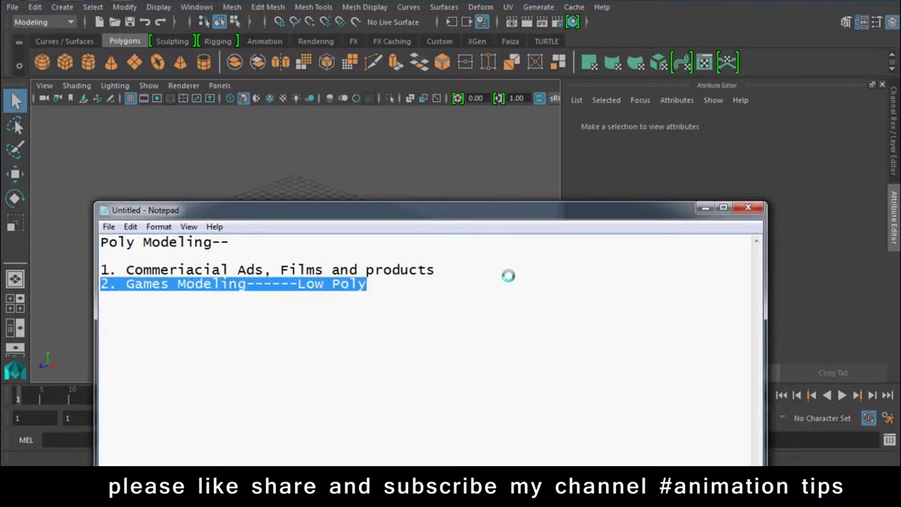
pyautogui.press('Left')
pyautogui.write('-----H')
pyautogui.write('ug')
pyautogui.press('BackSpace')
pyautogui.press('BackSpace')
pyautogui.write('igh poly')
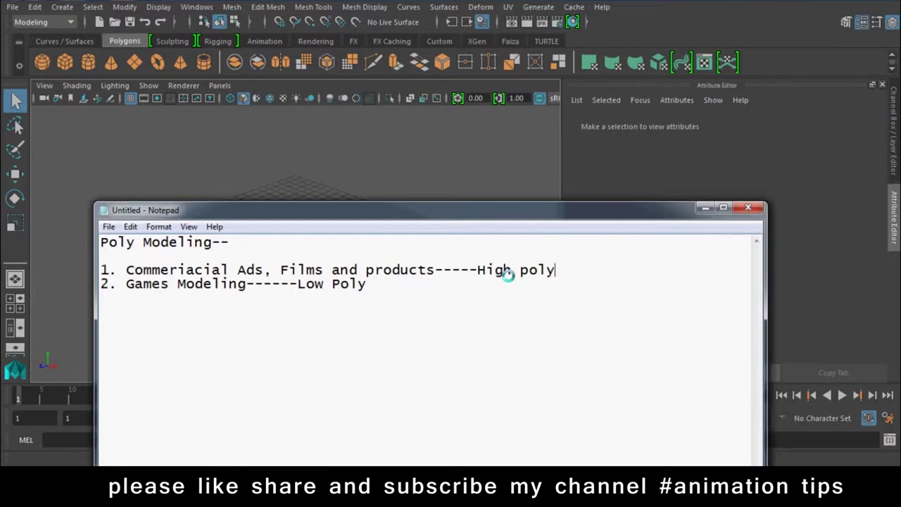
# Step: Add '---800poly' after Low Poly and a line '2000polygon or 4000 Triangle'
pyautogui.click(380, 284)
pyautogui.write('---800poly')
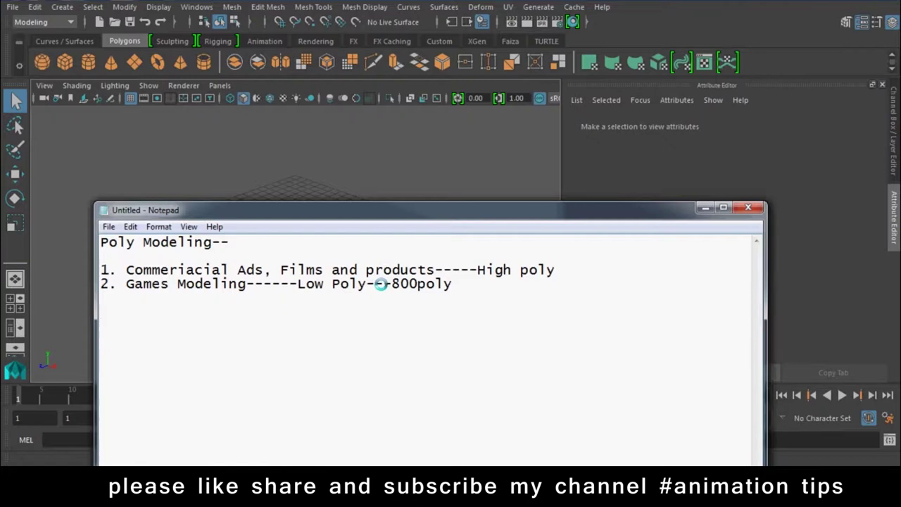
pyautogui.write('200')
pyautogui.write('0polygon or 4000 ')
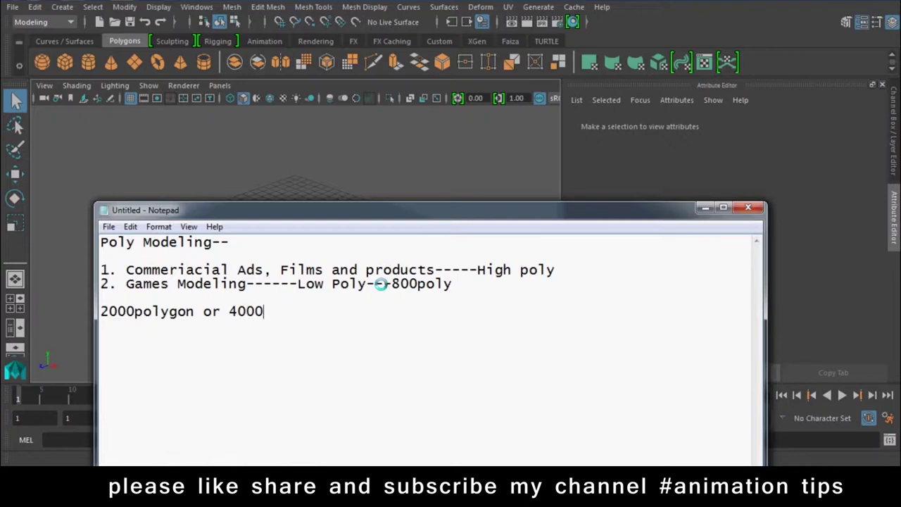
pyautogui.write('Triangle')
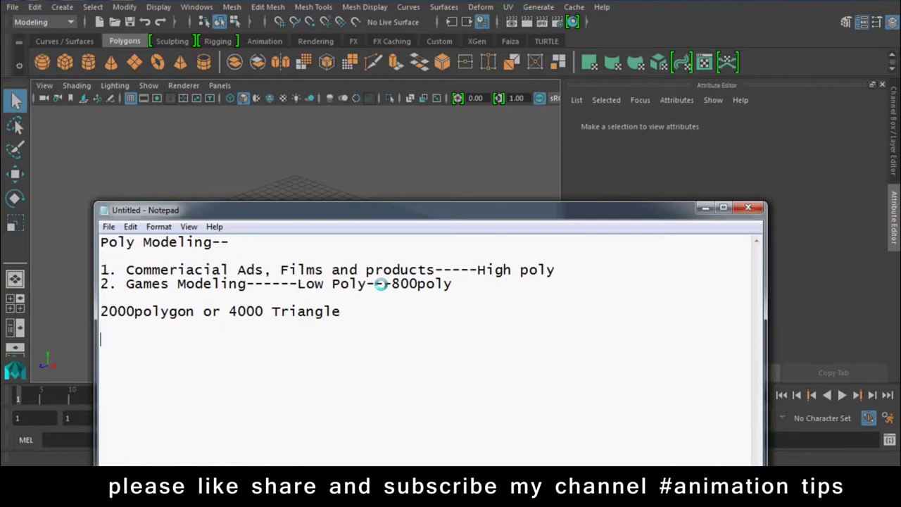
# Step: Add notes 'Movies----poly Count' and 'Games---Traingle count', then return to Maya
pyautogui.write('Movies----poly')
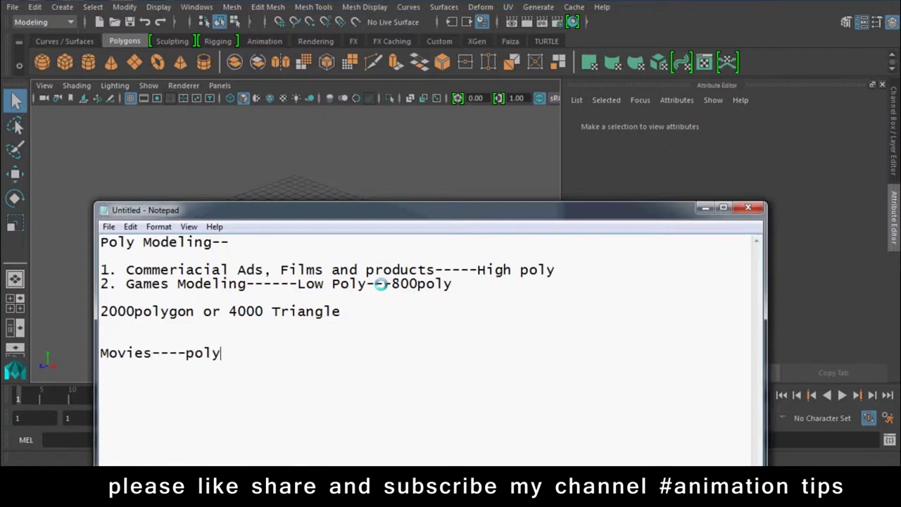
pyautogui.write(' Count  ')
pyautogui.write('Games---')
pyautogui.write('Traingle count')
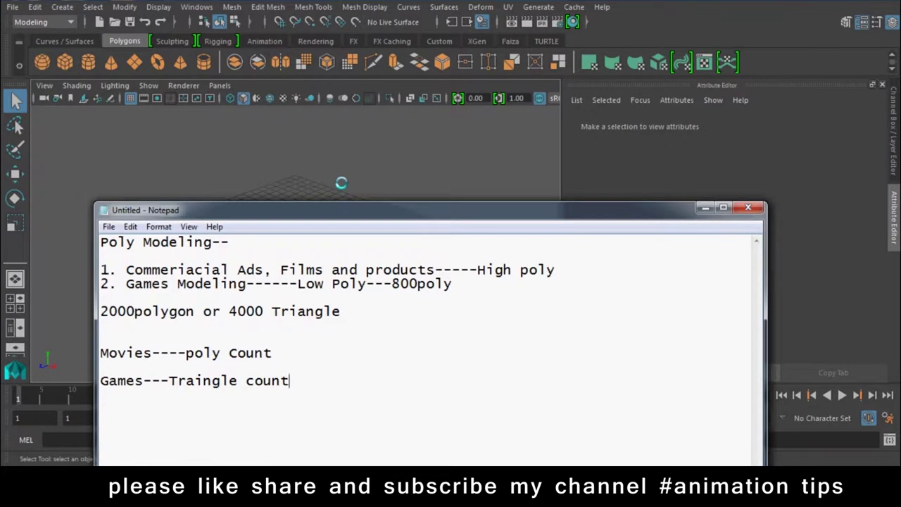
pyautogui.click(337, 181)
# Step: Draw a polygon cube on the grid with the Polygon Cube tool
pyautogui.keyDown('alt'); pyautogui.moveTo(237, 284); pyautogui.dragTo(325, 260, button='right'); pyautogui.keyUp('alt')
pyautogui.click(65, 62)
pyautogui.moveTo(326, 203)
pyautogui.mouseDown()
pyautogui.moveTo(268, 281)
pyautogui.moveTo(282, 211)
pyautogui.mouseUp()
pyautogui.press('w')
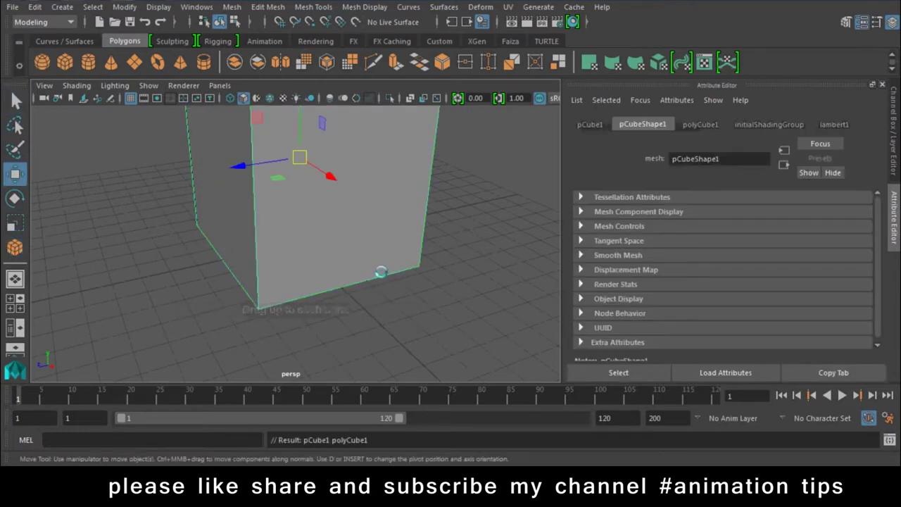
# Step: Switch the cube to face mode and select its front face
pyautogui.keyDown('alt'); pyautogui.moveTo(283, 244); pyautogui.dragTo(388, 258, button='middle'); pyautogui.keyUp('alt')
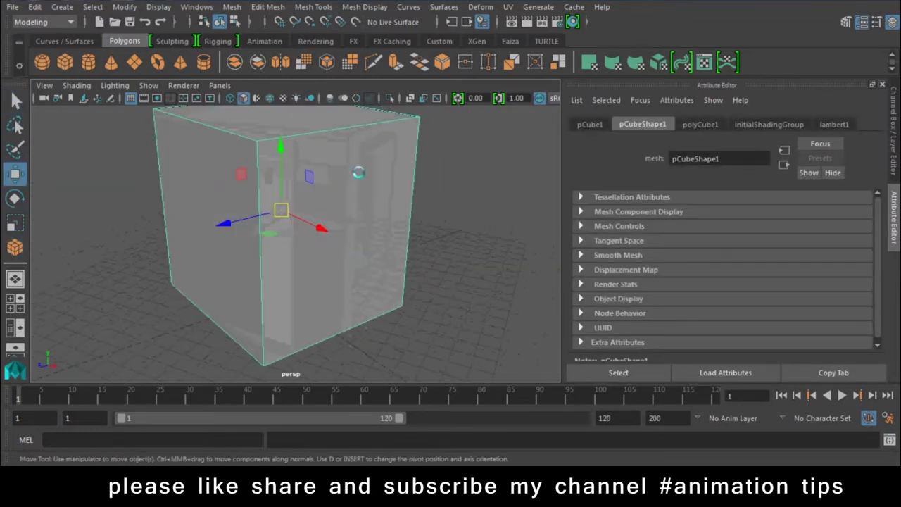
pyautogui.rightClick(373, 134)
pyautogui.click(372, 148)
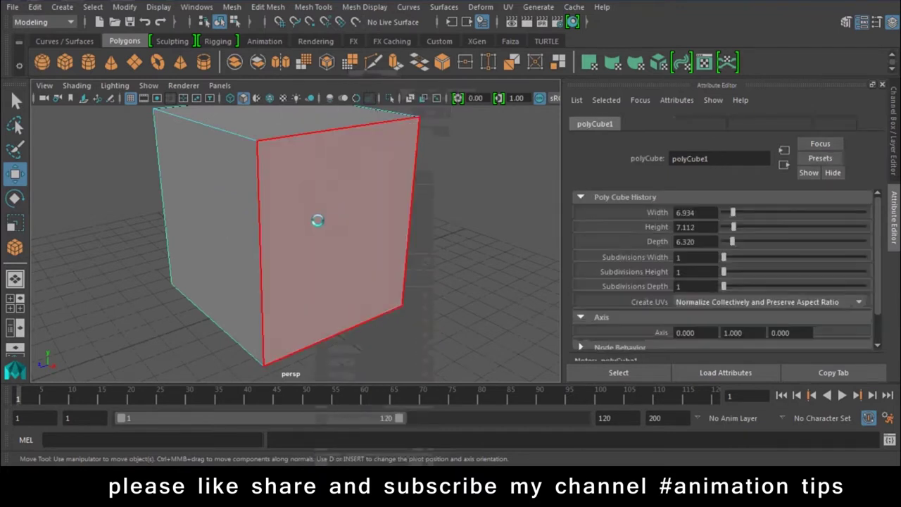
pyautogui.click(318, 219)
pyautogui.moveTo(197, 261)
pyautogui.keyDown('alt'); pyautogui.mouseDown(button='middle')
pyautogui.moveTo(382, 285)
pyautogui.moveTo(291, 235)
pyautogui.moveTo(394, 303)
pyautogui.moveTo(252, 267)
pyautogui.moveTo(338, 268)
pyautogui.moveTo(272, 251)
pyautogui.moveTo(300, 209)
pyautogui.moveTo(209, 185)
pyautogui.moveTo(294, 279)
pyautogui.moveTo(383, 225)
pyautogui.moveTo(227, 276)
pyautogui.mouseUp(button='middle'); pyautogui.keyUp('alt')
# Step: Clear the face selection and tumble the view around the cube
pyautogui.click(443, 291)
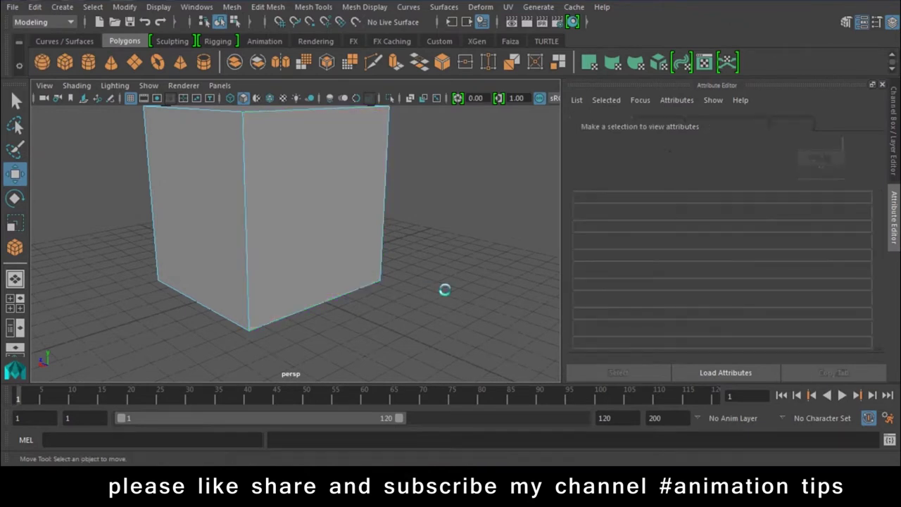
pyautogui.keyDown('alt'); pyautogui.moveTo(442, 292); pyautogui.dragTo(363, 266, button='middle'); pyautogui.keyUp('alt')
pyautogui.keyDown('alt'); pyautogui.moveTo(363, 266); pyautogui.dragTo(312, 177); pyautogui.keyUp('alt')
pyautogui.rightClick(312, 125)
pyautogui.moveTo(438, 227)
pyautogui.keyDown('alt'); pyautogui.mouseDown()
pyautogui.moveTo(360, 254)
pyautogui.moveTo(410, 314)
pyautogui.mouseUp(); pyautogui.keyUp('alt')
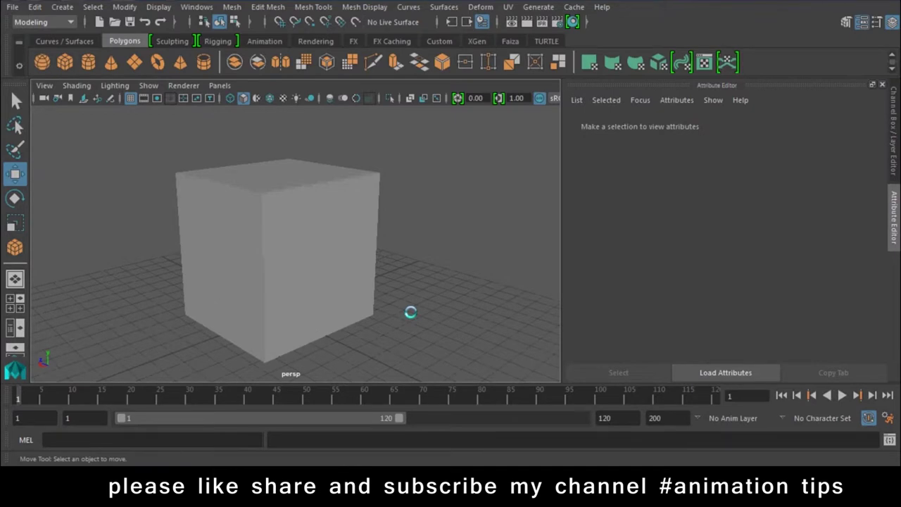
pyautogui.click(158, 7)
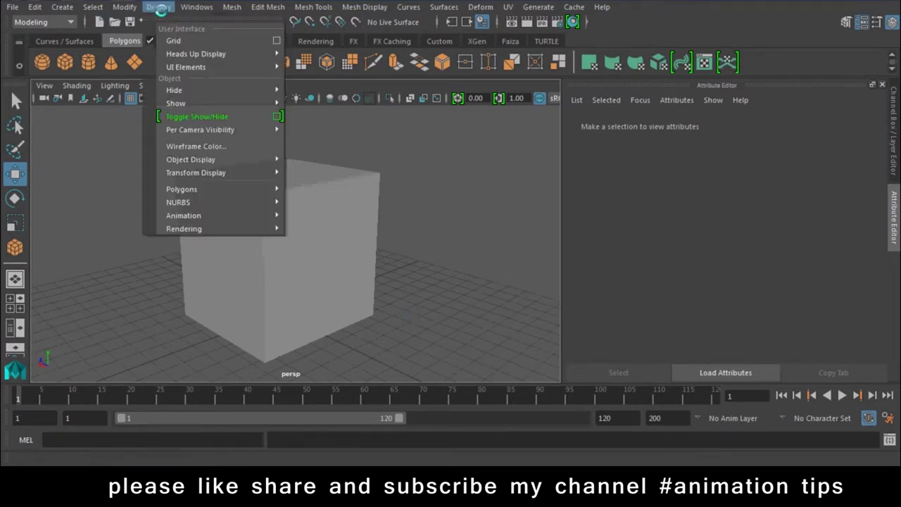
pyautogui.moveTo(195, 54)
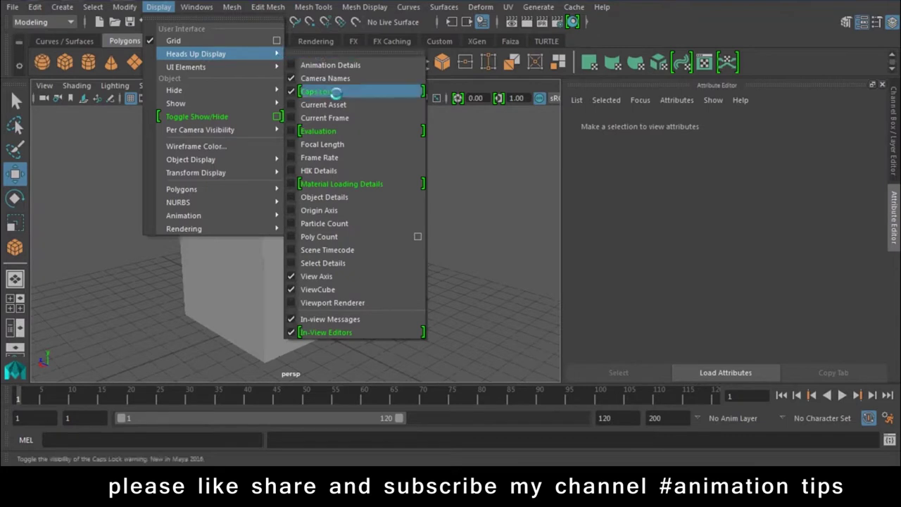
# Step: Enable the Poly Count heads-up display and point out its Faces and Tris counts
pyautogui.click(330, 236)
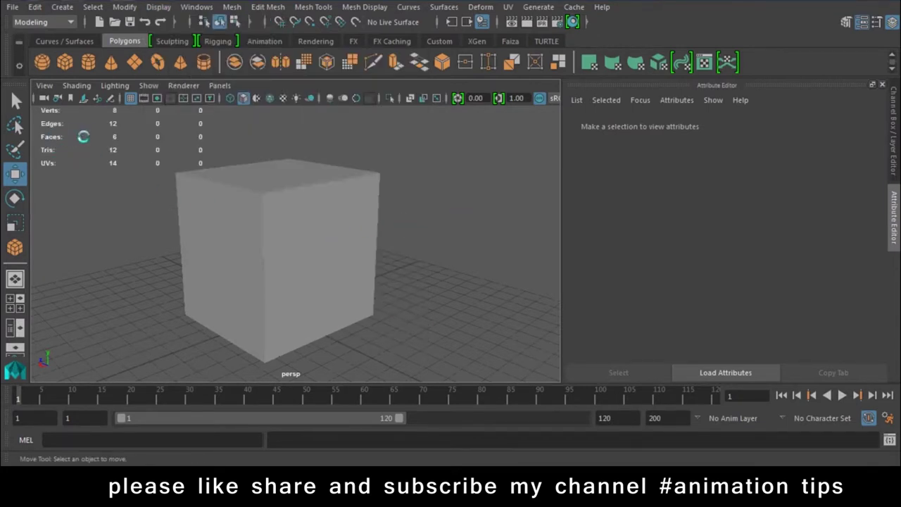
pyautogui.moveTo(130, 130); pyautogui.dragTo(31, 143)
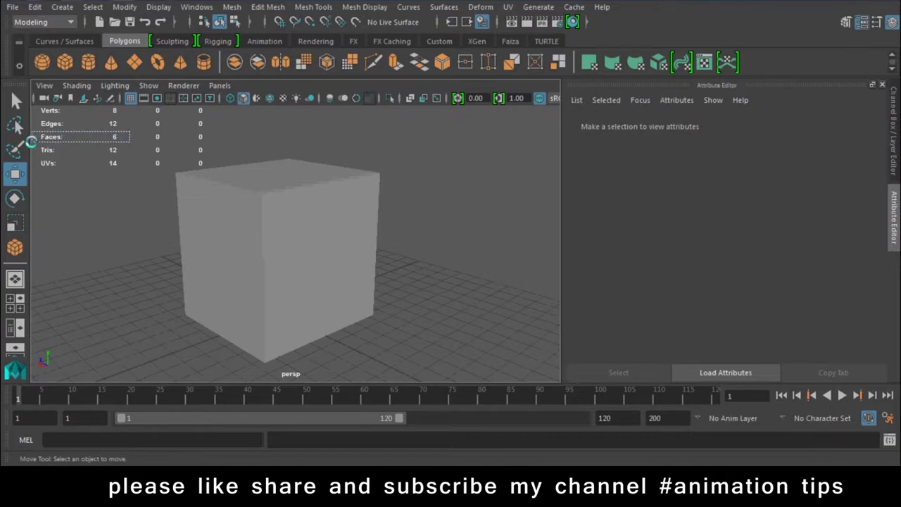
pyautogui.moveTo(128, 144); pyautogui.dragTo(34, 154)
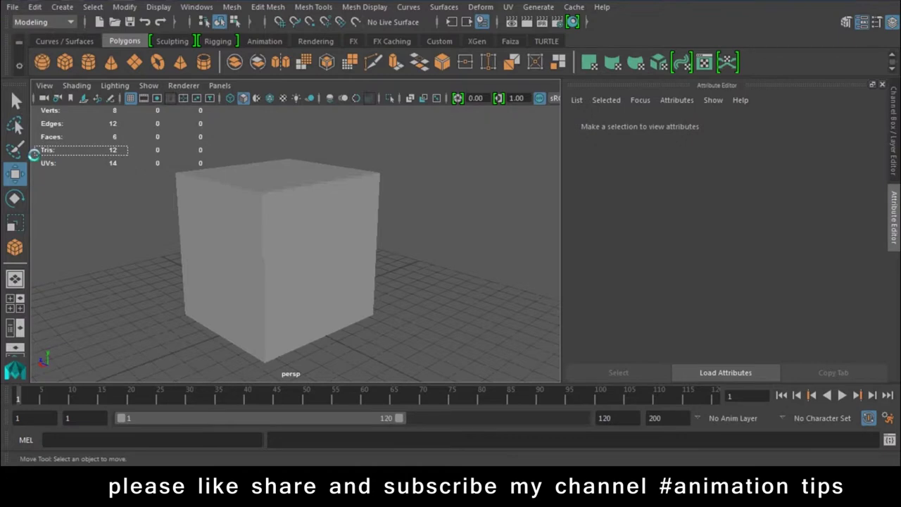
# Step: Select the cube, switch to face mode and pick its front face
pyautogui.click(361, 255)
pyautogui.moveTo(340, 112); pyautogui.dragTo(341, 202, button='right')
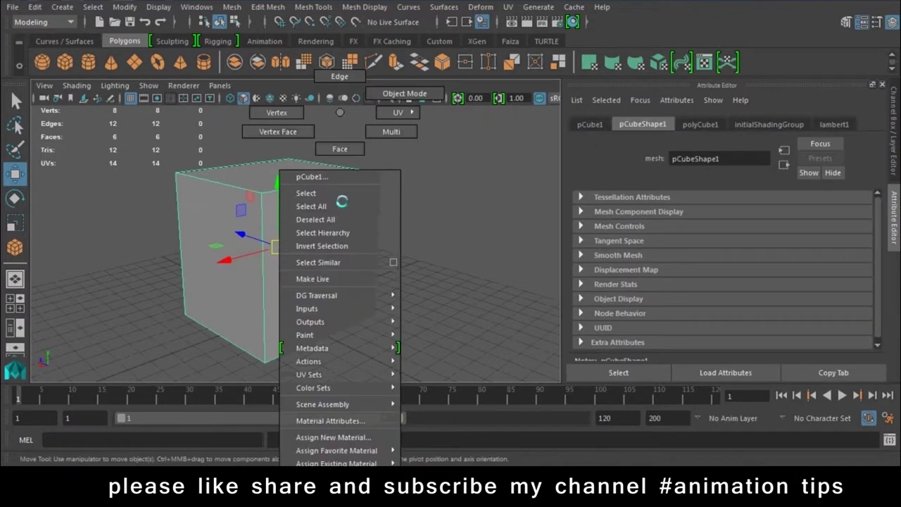
pyautogui.click(315, 218)
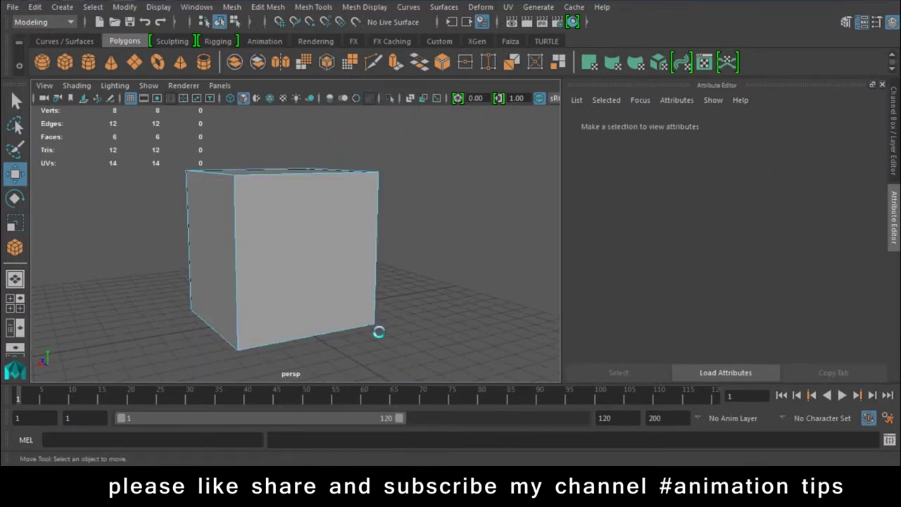
pyautogui.click(334, 226)
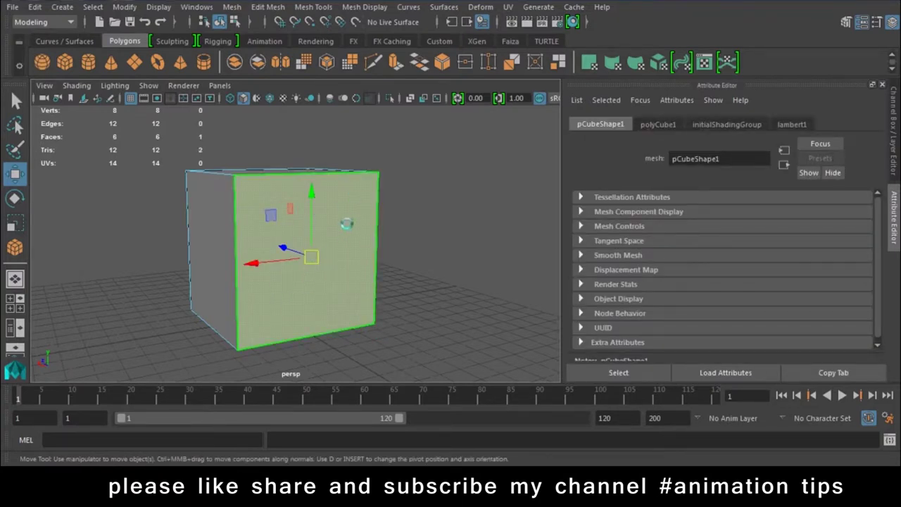
# Step: Search for 'paint' in the Start menu and launch Paint
pyautogui.press('super')
pyautogui.click(83, 441)
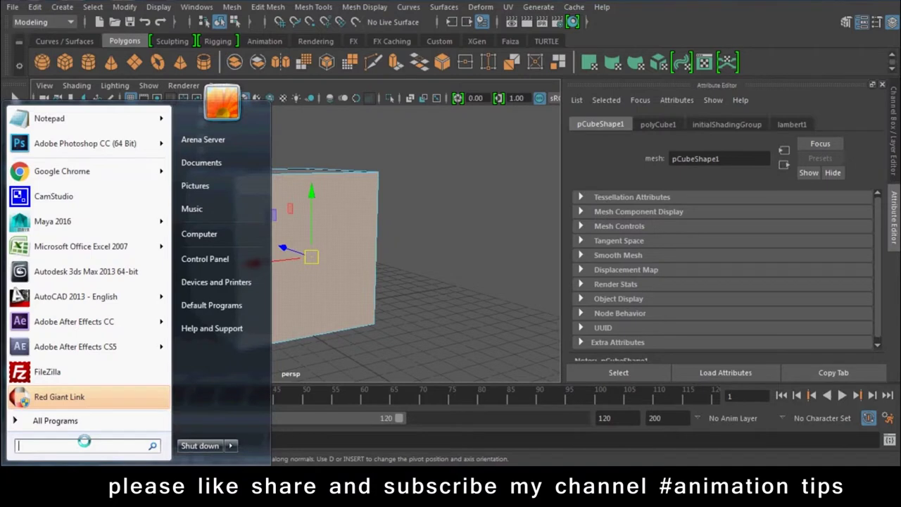
pyautogui.write('paint')
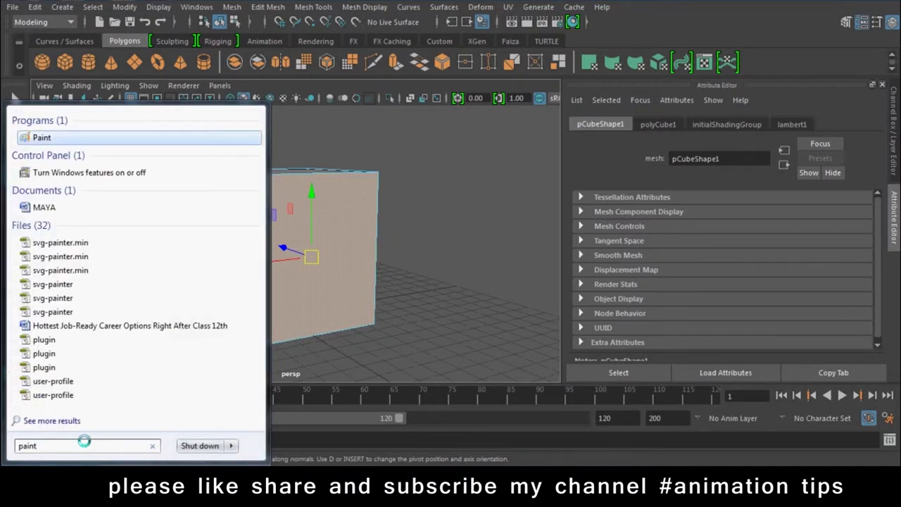
pyautogui.click(91, 138)
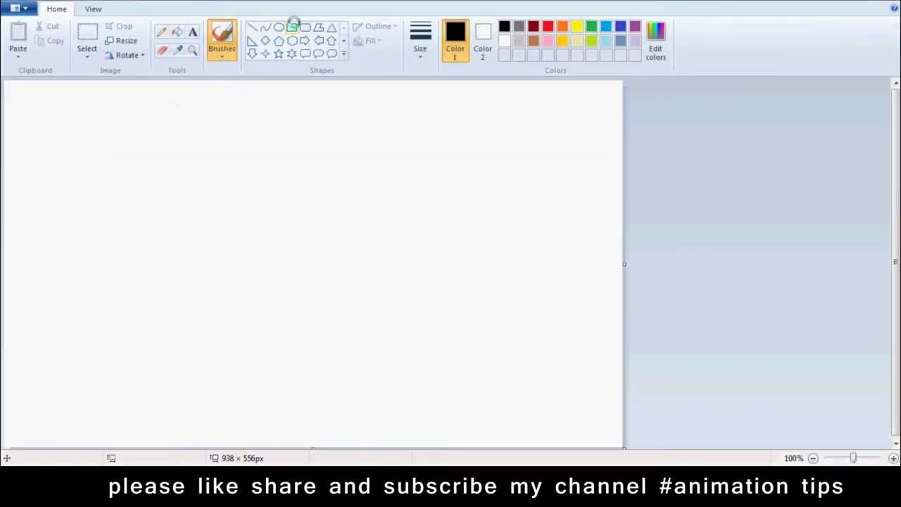
# Step: Draw two overlapping squares and join three corner pairs with straight lines to form a cube
pyautogui.click(292, 27)
pyautogui.moveTo(180, 154); pyautogui.dragTo(362, 338)
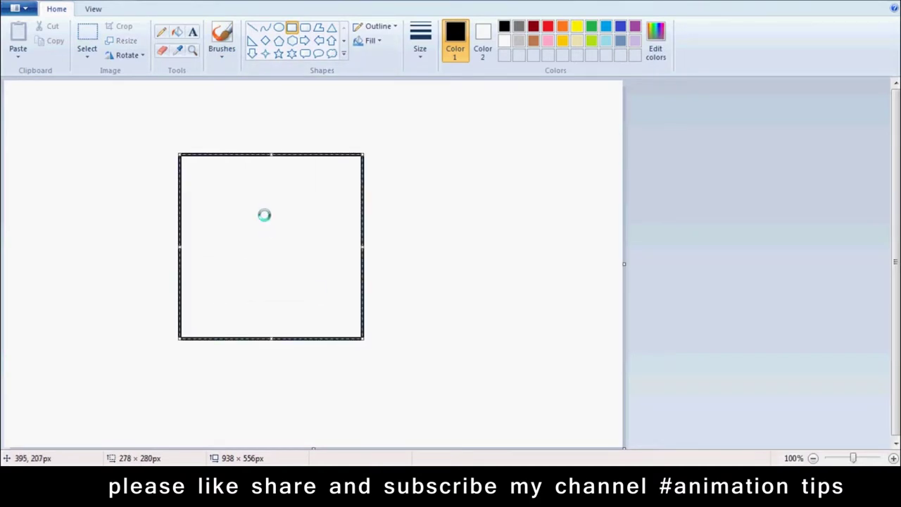
pyautogui.moveTo(224, 107); pyautogui.dragTo(449, 292)
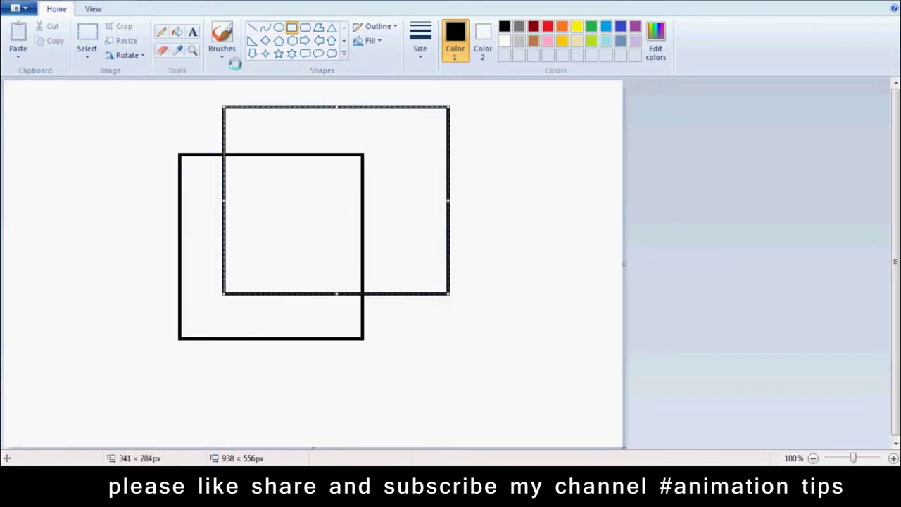
pyautogui.click(252, 26)
pyautogui.moveTo(180, 154); pyautogui.dragTo(224, 109)
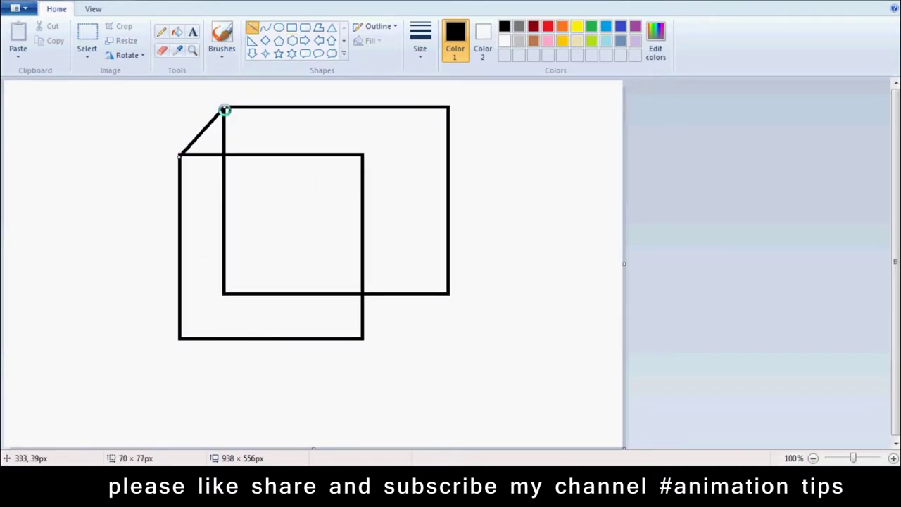
pyautogui.moveTo(363, 154); pyautogui.dragTo(446, 107)
pyautogui.moveTo(362, 339); pyautogui.dragTo(449, 293)
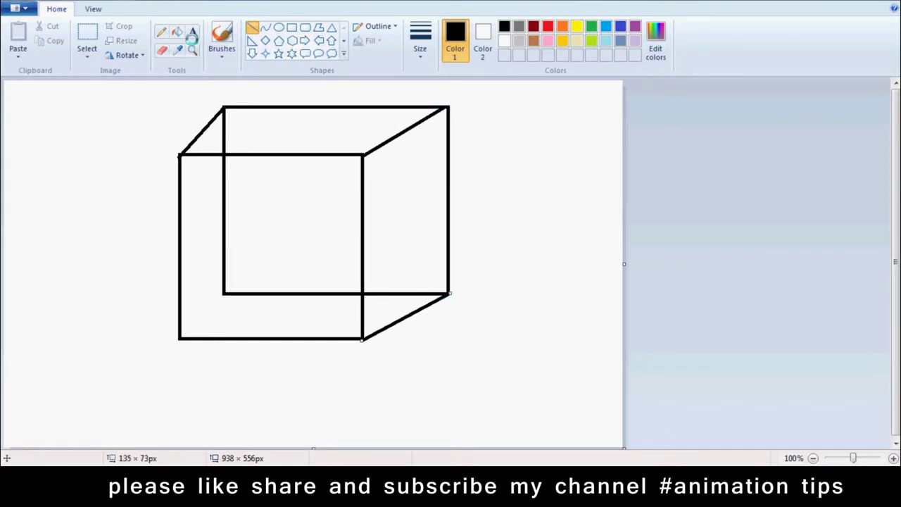
# Step: Erase the hidden back lines so the cube looks solid
pyautogui.click(161, 50)
pyautogui.moveTo(223, 158)
pyautogui.mouseDown()
pyautogui.moveTo(225, 293)
pyautogui.moveTo(347, 294)
pyautogui.moveTo(223, 291)
pyautogui.mouseUp()
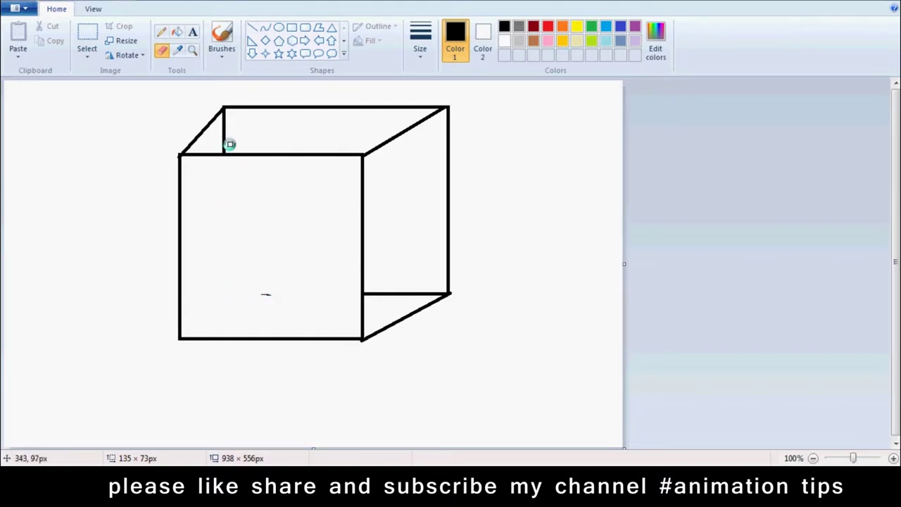
pyautogui.moveTo(223, 144)
pyautogui.mouseDown()
pyautogui.moveTo(223, 121)
pyautogui.moveTo(222, 149)
pyautogui.mouseUp()
pyautogui.moveTo(256, 296); pyautogui.dragTo(275, 293)
pyautogui.moveTo(369, 293)
pyautogui.mouseDown()
pyautogui.moveTo(429, 291)
pyautogui.moveTo(380, 294)
pyautogui.mouseUp()
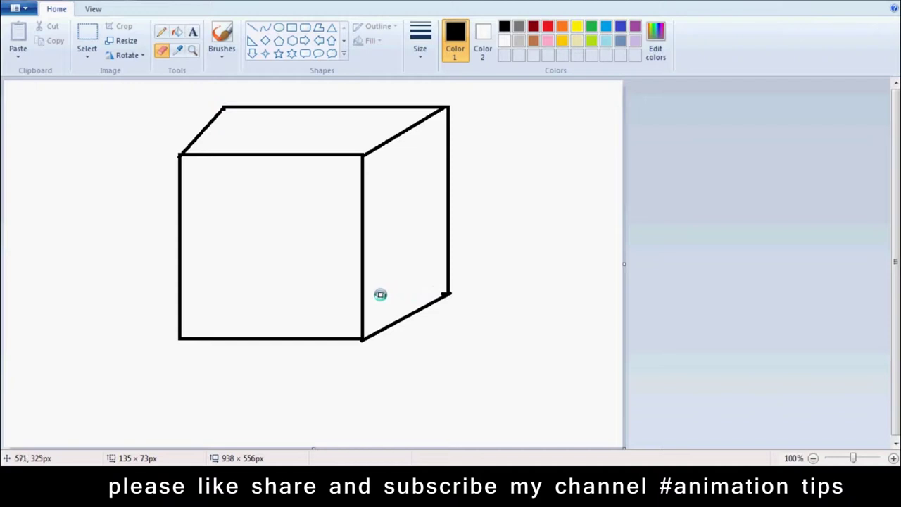
# Step: Sketch thin pencil strokes on the cube's right face, undoing one stray stroke
pyautogui.click(161, 32)
pyautogui.moveTo(390, 224); pyautogui.dragTo(491, 191)
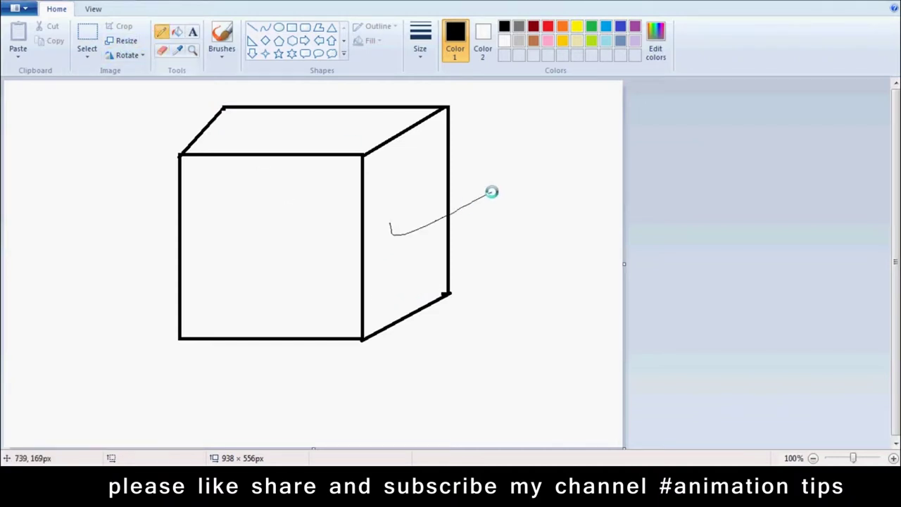
pyautogui.hotkey('ctrl', 'z')
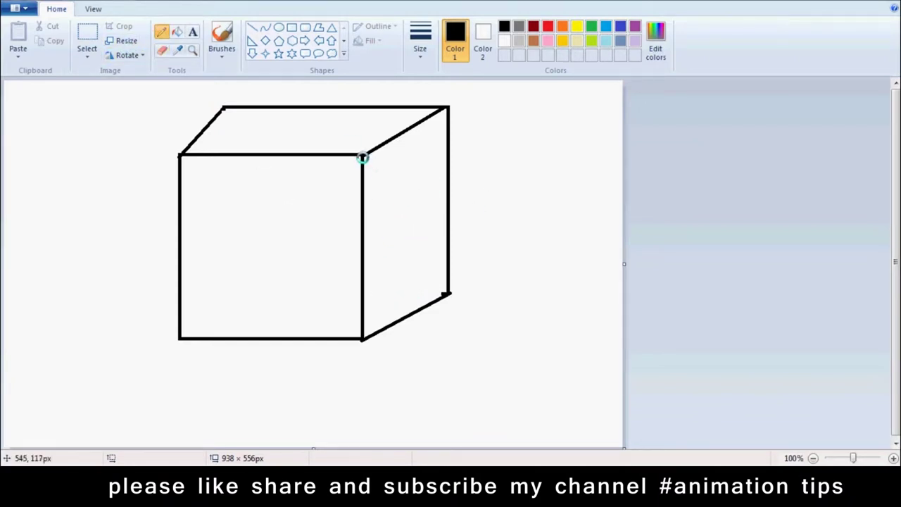
pyautogui.moveTo(364, 159); pyautogui.dragTo(441, 290)
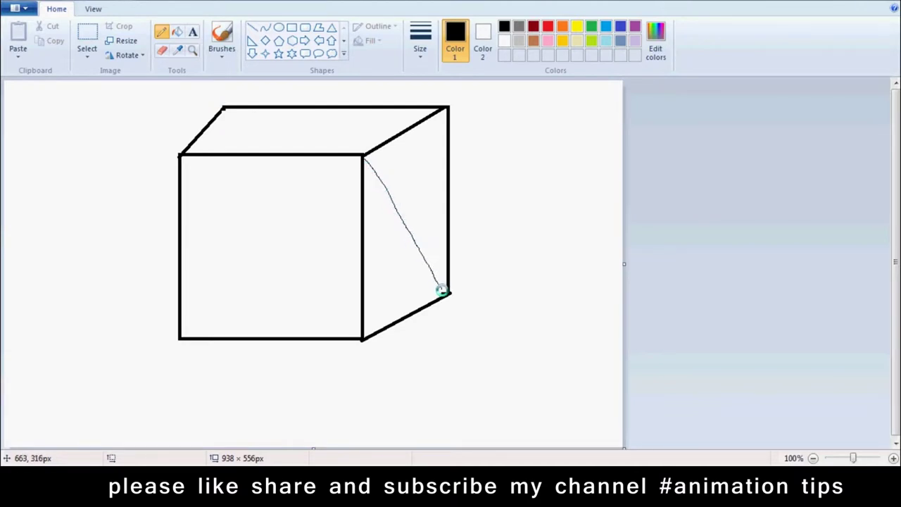
pyautogui.moveTo(423, 172); pyautogui.dragTo(423, 189)
pyautogui.moveTo(384, 268); pyautogui.dragTo(411, 271)
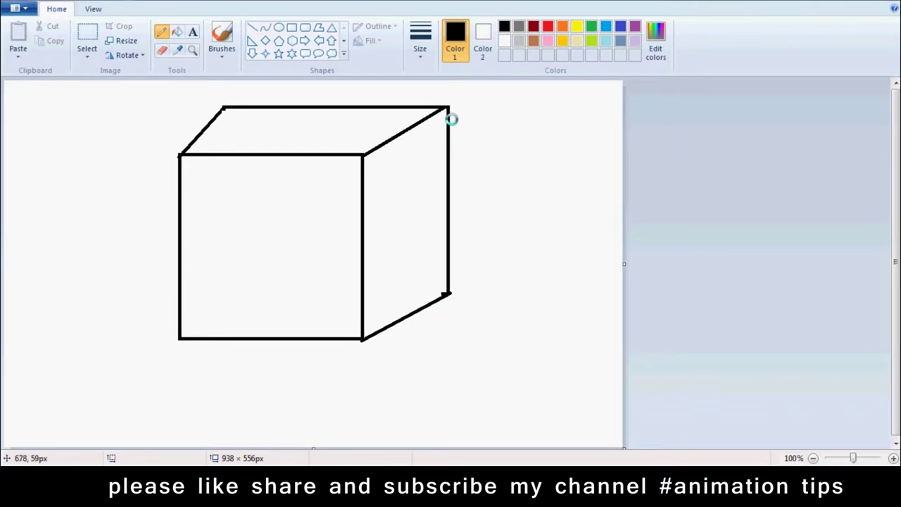
# Step: Handwrite Vertex, Edge, Poly and Element labels with marks pointing at the cube
pyautogui.moveTo(452, 117)
pyautogui.mouseDown()
pyautogui.moveTo(456, 106)
pyautogui.moveTo(483, 105)
pyautogui.moveTo(501, 117)
pyautogui.moveTo(543, 97)
pyautogui.moveTo(540, 116)
pyautogui.moveTo(572, 103)
pyautogui.moveTo(573, 119)
pyautogui.mouseUp()
pyautogui.moveTo(450, 286)
pyautogui.mouseDown()
pyautogui.moveTo(443, 295)
pyautogui.moveTo(457, 287)
pyautogui.mouseUp()
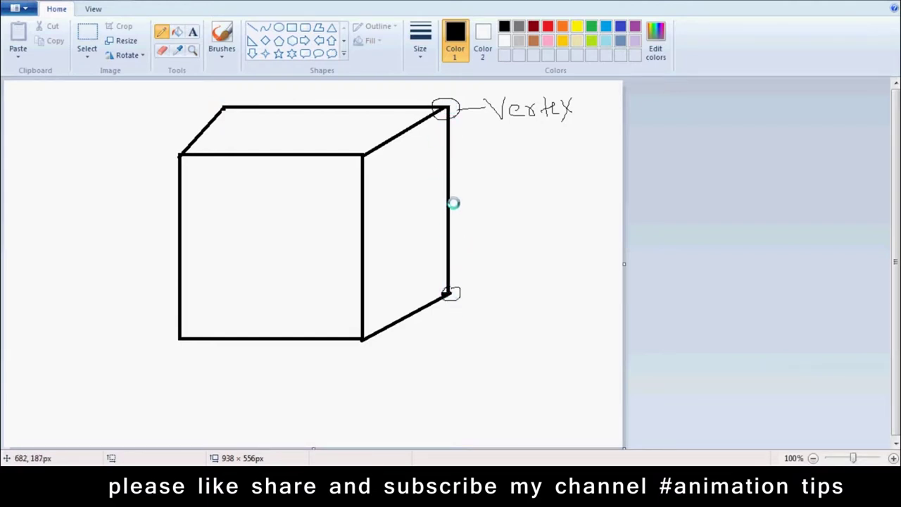
pyautogui.moveTo(456, 205)
pyautogui.mouseDown()
pyautogui.moveTo(506, 200)
pyautogui.moveTo(515, 176)
pyautogui.moveTo(537, 197)
pyautogui.moveTo(553, 181)
pyautogui.moveTo(552, 220)
pyautogui.moveTo(553, 184)
pyautogui.mouseUp()
pyautogui.moveTo(561, 185); pyautogui.dragTo(578, 192)
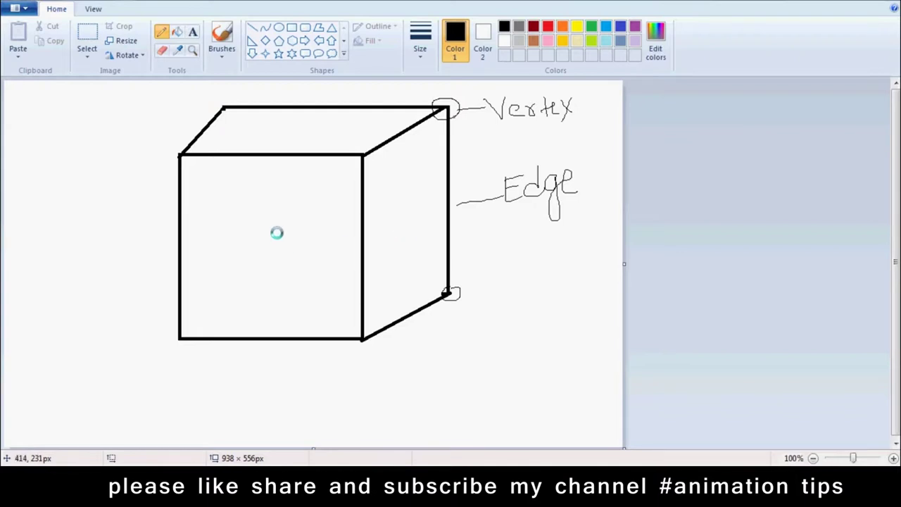
pyautogui.moveTo(298, 126); pyautogui.dragTo(144, 120)
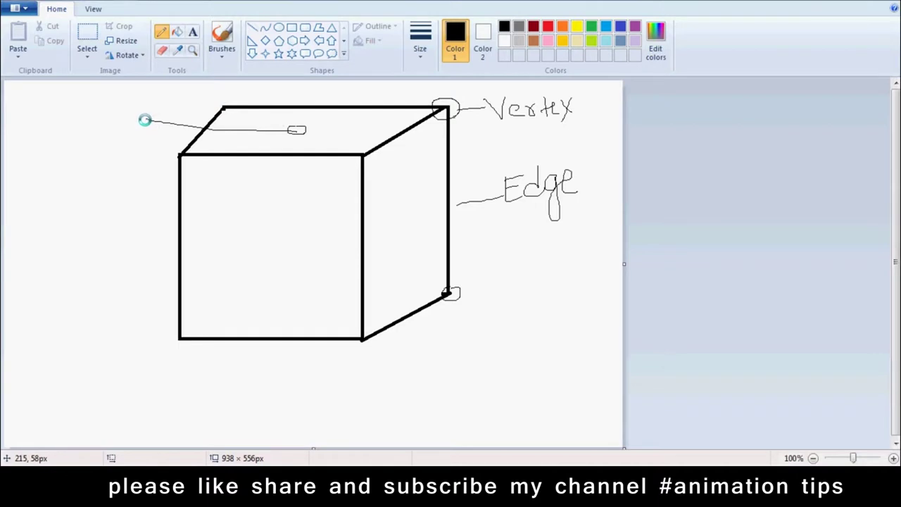
pyautogui.moveTo(41, 121)
pyautogui.mouseDown()
pyautogui.moveTo(42, 145)
pyautogui.moveTo(52, 111)
pyautogui.moveTo(67, 126)
pyautogui.moveTo(76, 112)
pyautogui.moveTo(97, 114)
pyautogui.moveTo(99, 151)
pyautogui.moveTo(131, 120)
pyautogui.mouseUp()
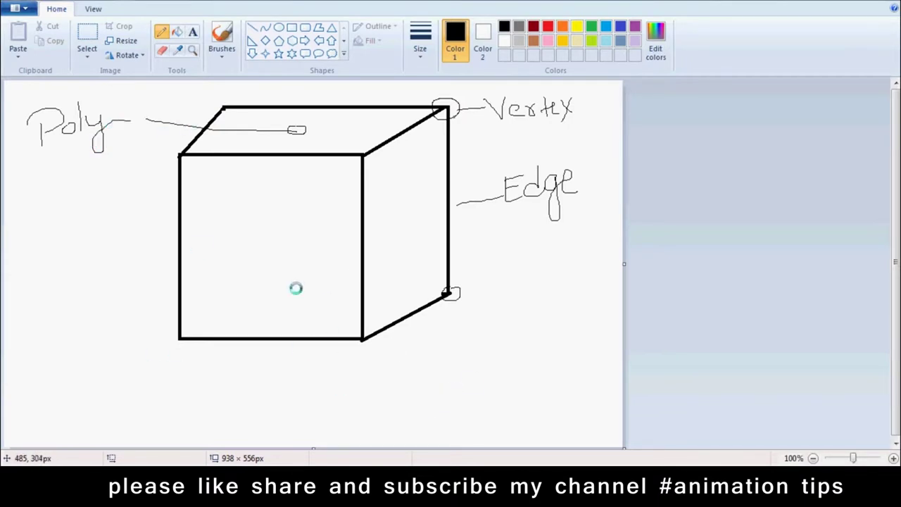
pyautogui.moveTo(324, 187); pyautogui.dragTo(131, 381)
pyautogui.moveTo(26, 370)
pyautogui.mouseDown()
pyautogui.moveTo(24, 395)
pyautogui.moveTo(37, 391)
pyautogui.moveTo(42, 364)
pyautogui.moveTo(45, 380)
pyautogui.moveTo(56, 363)
pyautogui.moveTo(105, 342)
pyautogui.moveTo(147, 345)
pyautogui.moveTo(149, 321)
pyautogui.mouseUp()
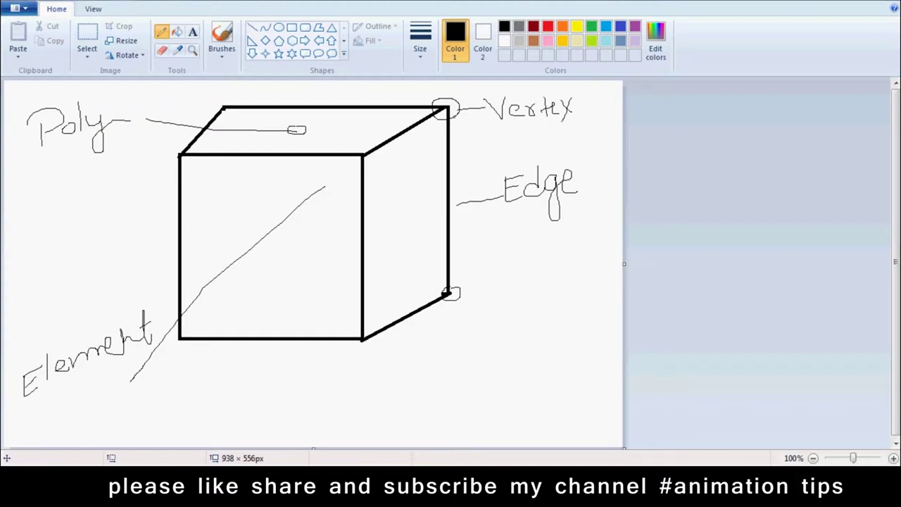
# Step: Back in Maya, select the whole cube and orbit to see its top-right corner
pyautogui.click(298, 390)
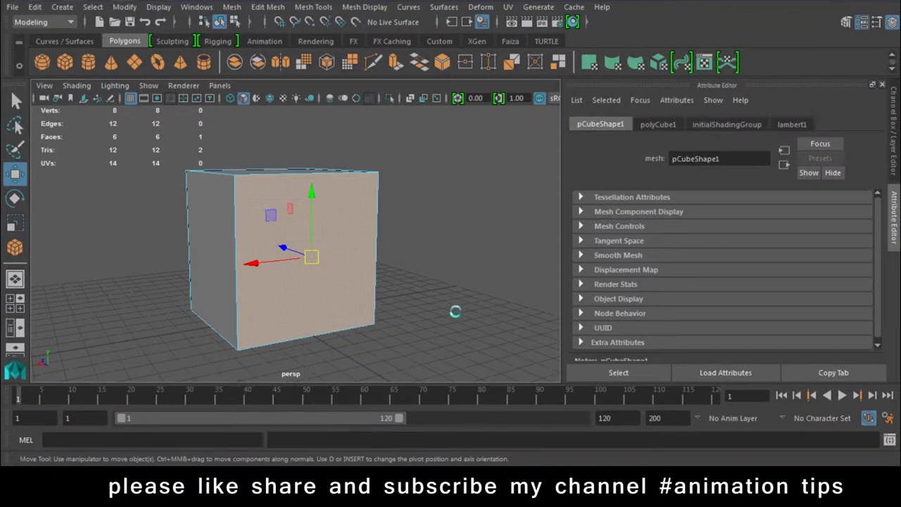
pyautogui.moveTo(334, 113); pyautogui.dragTo(333, 198, button='right')
pyautogui.click(424, 239)
pyautogui.click(228, 207)
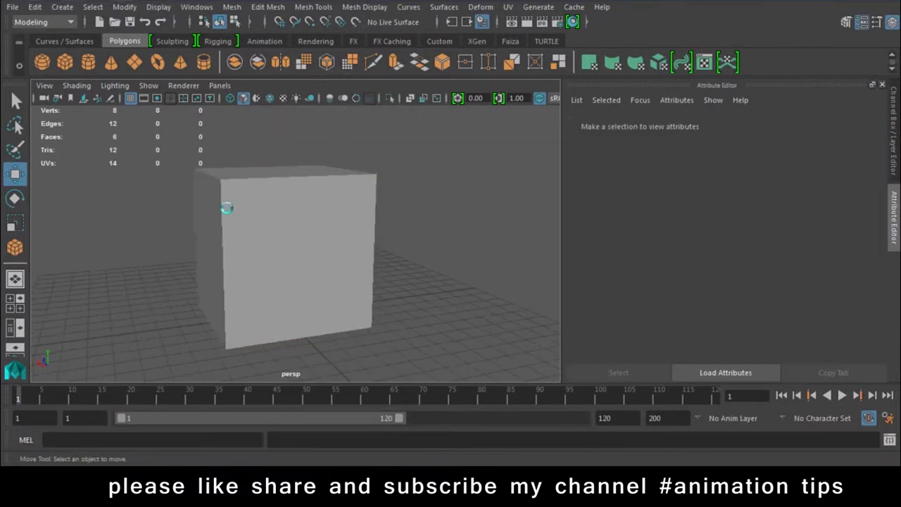
pyautogui.keyDown('alt'); pyautogui.moveTo(213, 231); pyautogui.dragTo(436, 195); pyautogui.keyUp('alt')
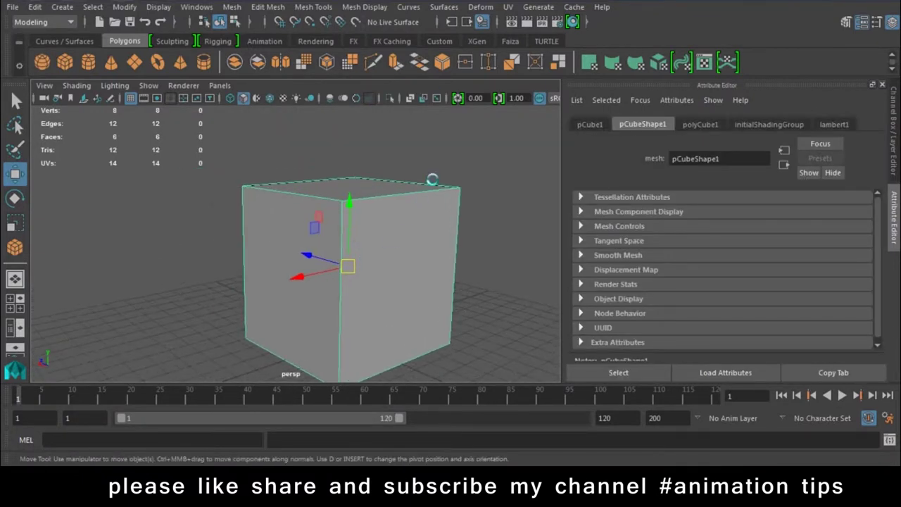
# Step: In vertex mode, drag the top-right corner vertex outward to distort the box
pyautogui.rightClick(437, 195)
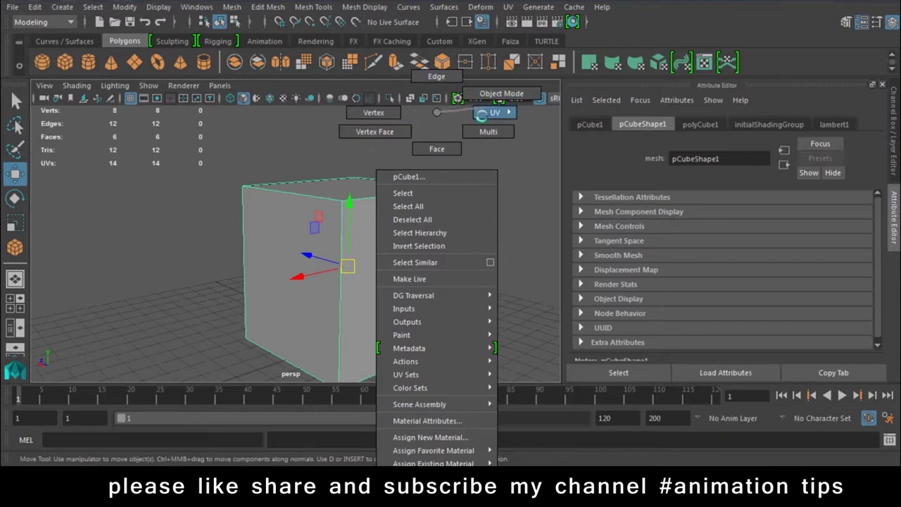
pyautogui.moveTo(373, 112); pyautogui.dragTo(373, 111, button='right')
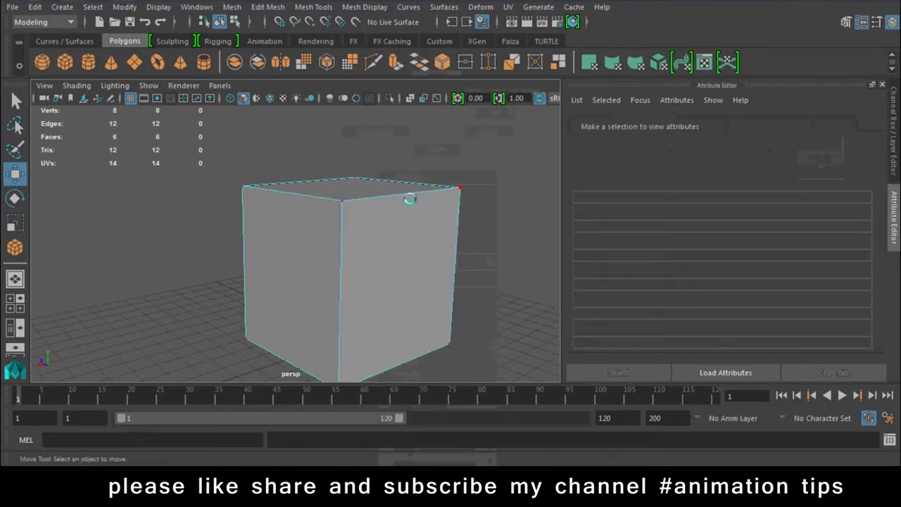
pyautogui.click(458, 185)
pyautogui.moveTo(459, 182)
pyautogui.mouseDown()
pyautogui.moveTo(485, 205)
pyautogui.moveTo(492, 249)
pyautogui.mouseUp()
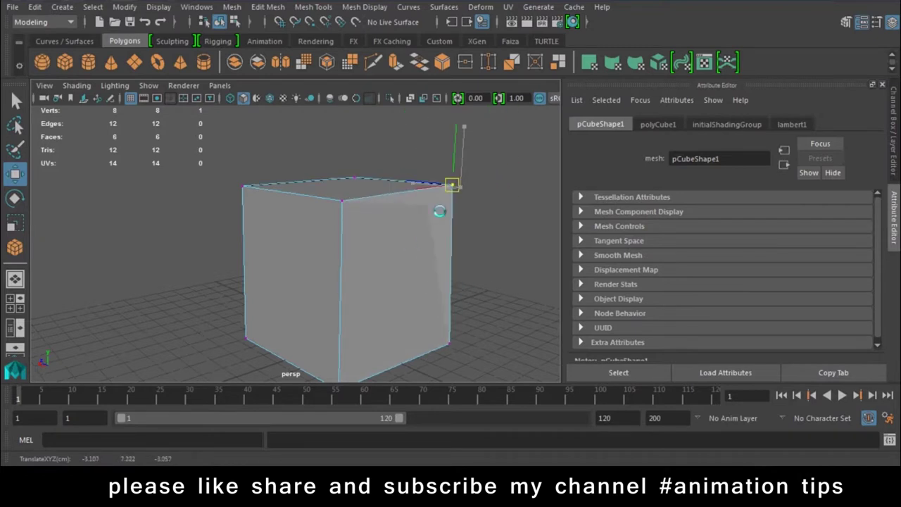
pyautogui.moveTo(493, 249)
pyautogui.keyDown('alt'); pyautogui.mouseDown(button='right')
pyautogui.moveTo(399, 258)
pyautogui.moveTo(384, 118)
pyautogui.mouseUp(button='right'); pyautogui.keyUp('alt')
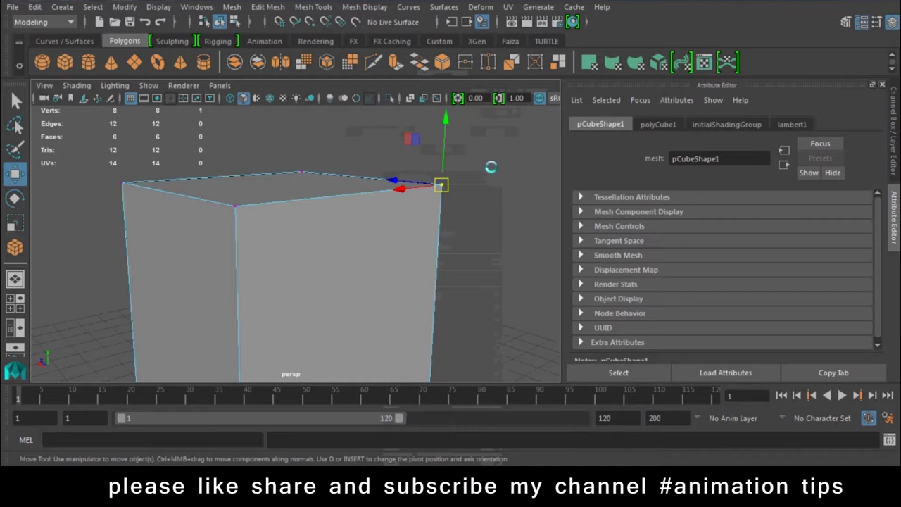
pyautogui.keyDown('alt'); pyautogui.moveTo(457, 259); pyautogui.dragTo(414, 282, button='right'); pyautogui.keyUp('alt')
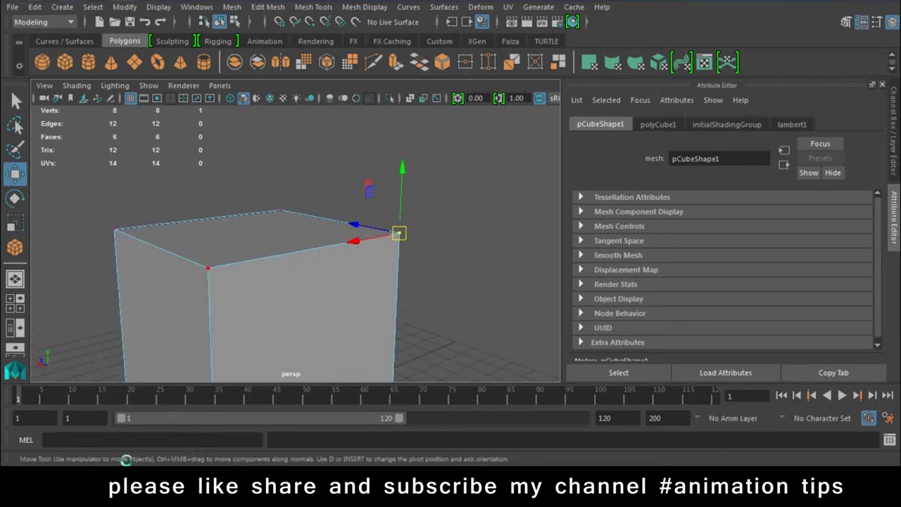
pyautogui.rightClick(331, 290)
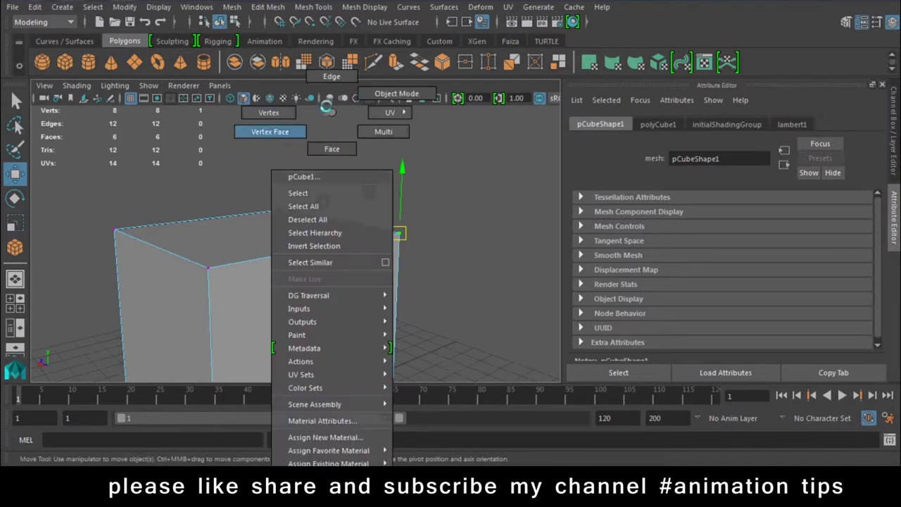
pyautogui.moveTo(332, 290); pyautogui.dragTo(332, 76, button='right')
pyautogui.click(350, 261)
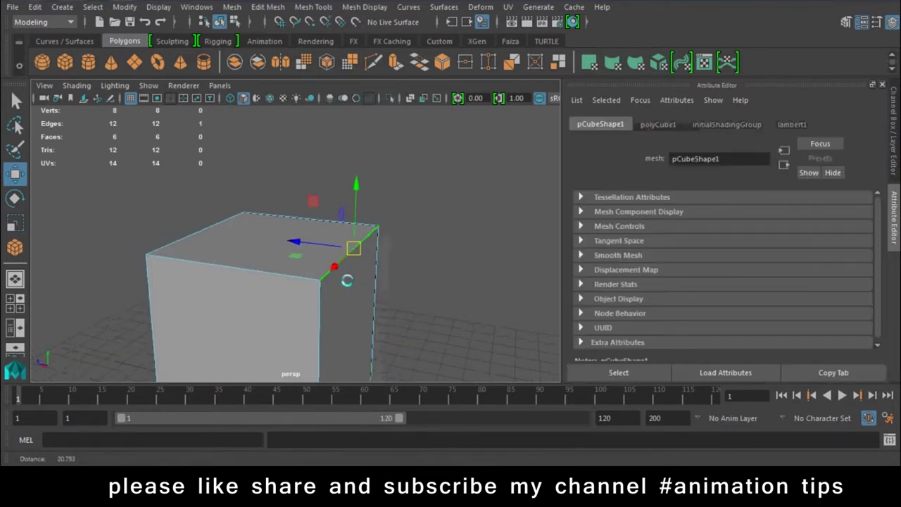
pyautogui.moveTo(350, 251)
pyautogui.mouseDown()
pyautogui.moveTo(294, 214)
pyautogui.moveTo(178, 206)
pyautogui.mouseUp()
pyautogui.hotkey('ctrl', 'z')
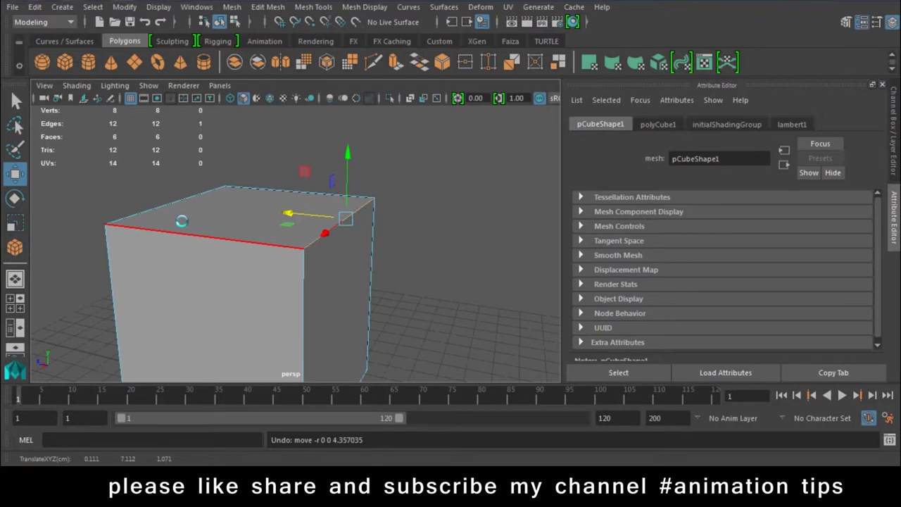
pyautogui.keyDown('alt'); pyautogui.moveTo(321, 310); pyautogui.dragTo(325, 170); pyautogui.keyUp('alt')
pyautogui.moveTo(325, 169); pyautogui.dragTo(325, 149, button='right')
pyautogui.click(387, 259)
pyautogui.click(296, 246)
pyautogui.click(334, 125)
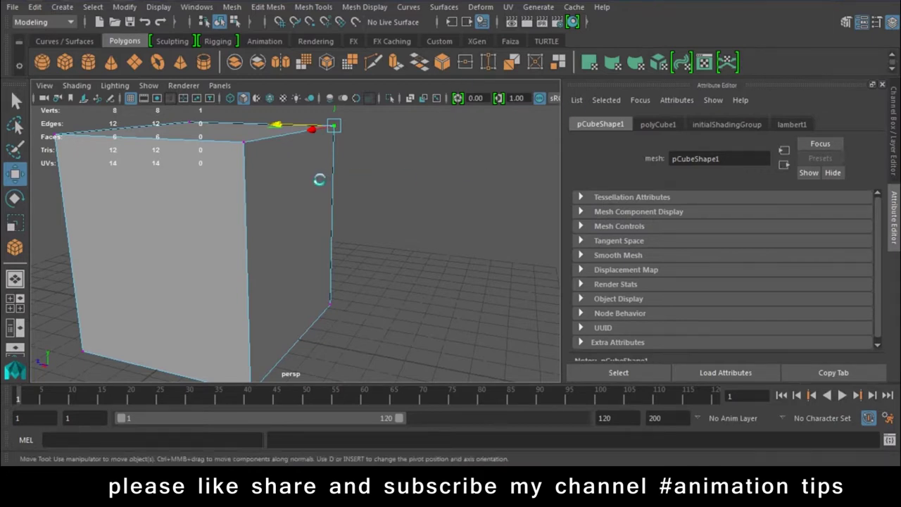
# Step: Switch the cube to face mode and select its front face
pyautogui.rightClick(318, 179)
pyautogui.moveTo(319, 178); pyautogui.dragTo(269, 114, button='right')
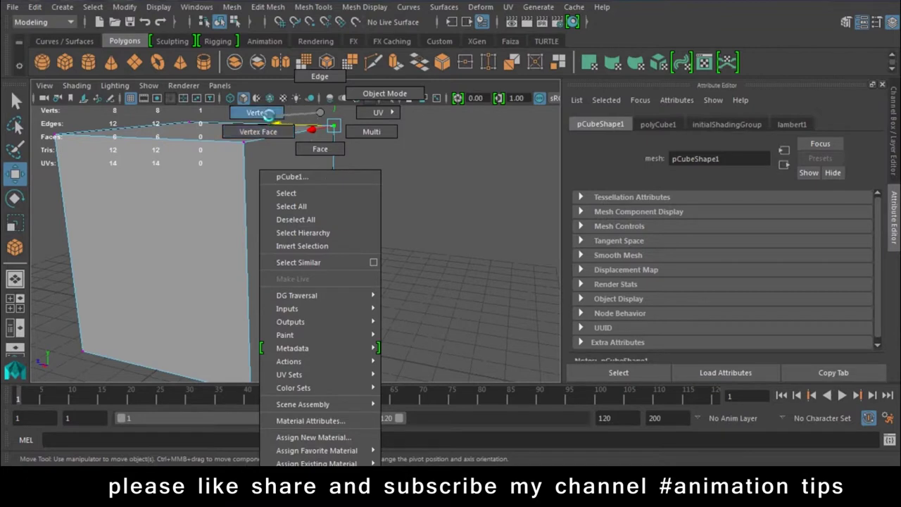
pyautogui.moveTo(268, 114); pyautogui.dragTo(319, 149, button='right')
pyautogui.click(134, 221)
pyautogui.click(195, 240)
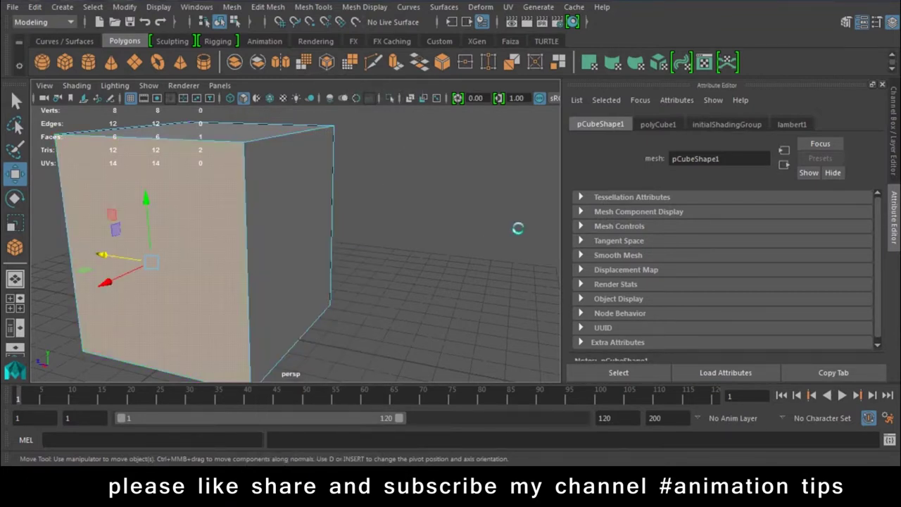
pyautogui.scroll(-3, 503, 227)
pyautogui.scroll(-2, 501, 227)
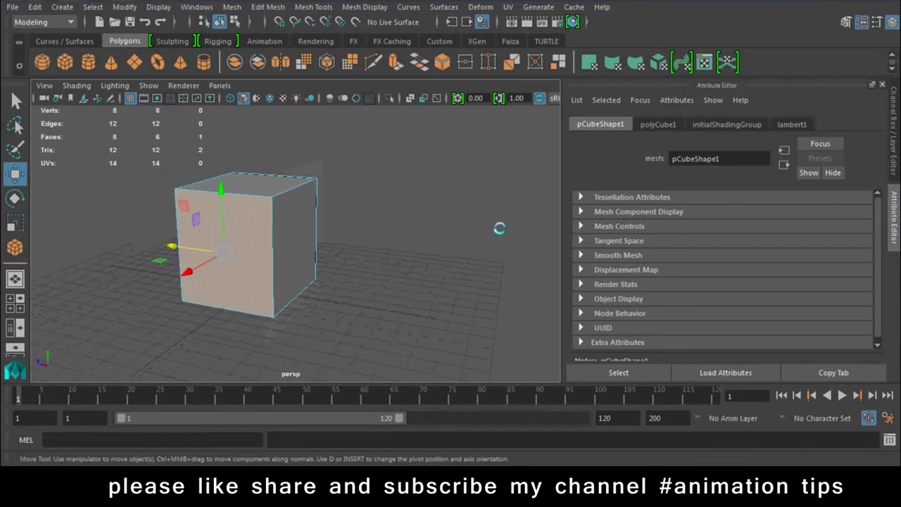
# Step: Clear the face selection and reselect the whole cube
pyautogui.click(476, 285)
pyautogui.moveTo(300, 112)
pyautogui.mouseDown(button='right')
pyautogui.moveTo(288, 70)
pyautogui.moveTo(293, 149)
pyautogui.moveTo(364, 92)
pyautogui.mouseUp(button='right')
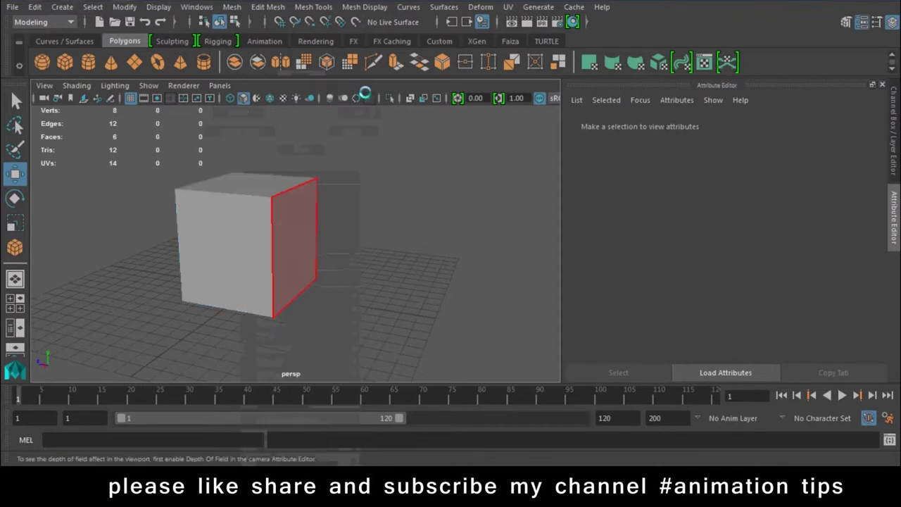
pyautogui.click(299, 232)
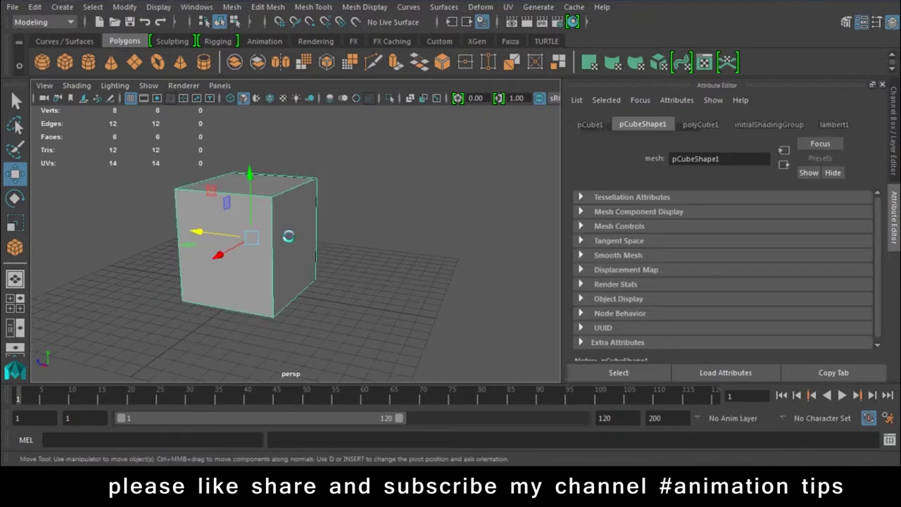
pyautogui.rightClick(276, 198)
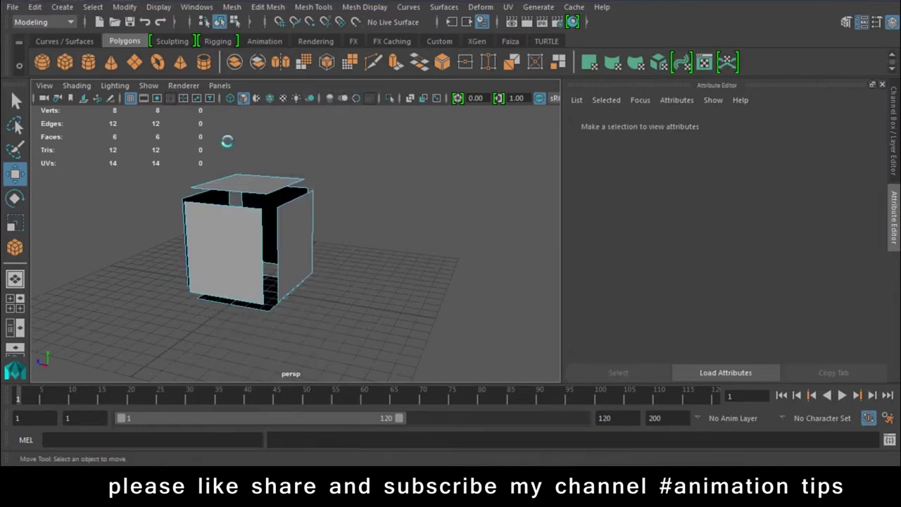
pyautogui.moveTo(279, 113); pyautogui.dragTo(210, 135, button='right')
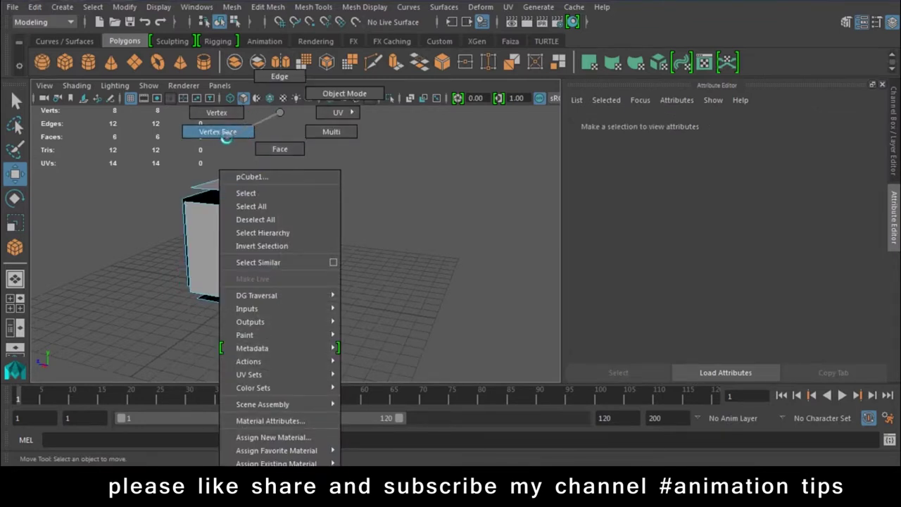
pyautogui.moveTo(210, 135)
pyautogui.keyDown('alt'); pyautogui.mouseDown()
pyautogui.moveTo(443, 269)
pyautogui.moveTo(267, 275)
pyautogui.moveTo(311, 280)
pyautogui.mouseUp(); pyautogui.keyUp('alt')
pyautogui.moveTo(311, 279)
pyautogui.keyDown('alt'); pyautogui.mouseDown(button='right')
pyautogui.moveTo(293, 179)
pyautogui.moveTo(271, 171)
pyautogui.mouseUp(button='right'); pyautogui.keyUp('alt')
pyautogui.keyDown('alt'); pyautogui.moveTo(261, 201); pyautogui.dragTo(306, 211, button='right'); pyautogui.keyUp('alt')
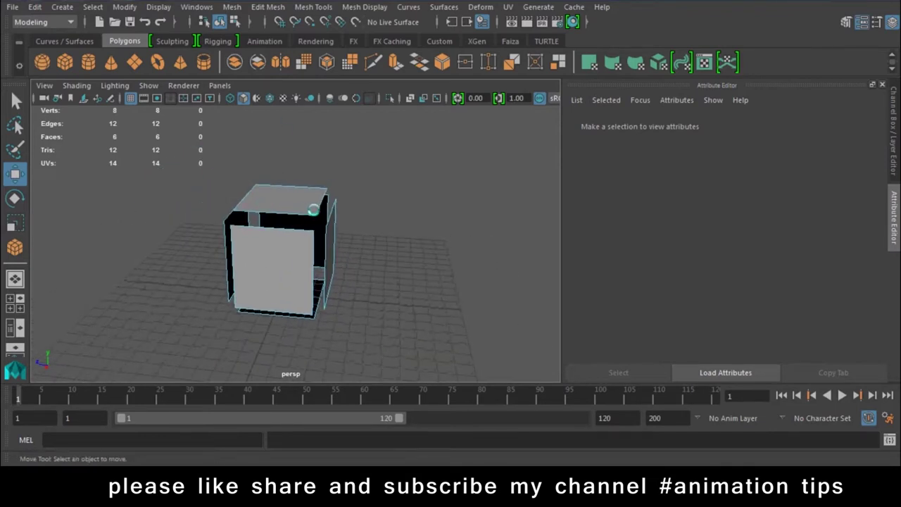
pyautogui.keyDown('alt'); pyautogui.moveTo(307, 210); pyautogui.dragTo(305, 204); pyautogui.keyUp('alt')
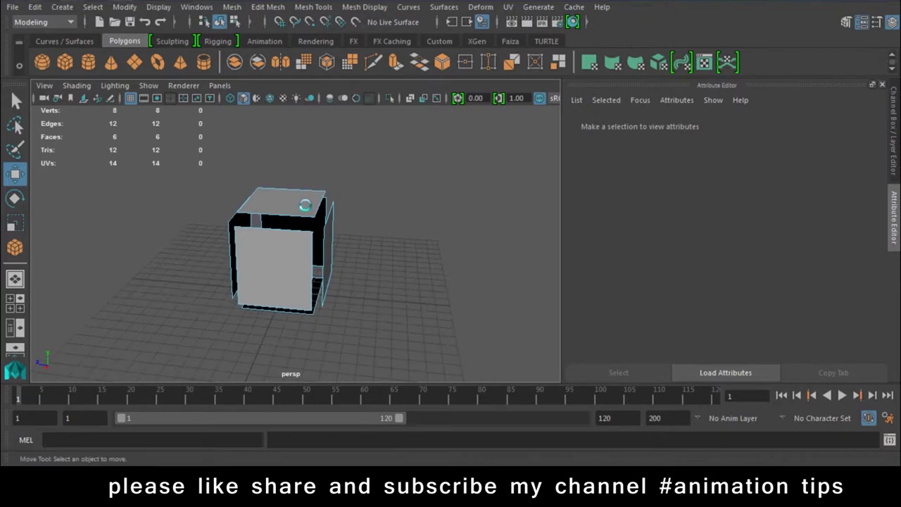
pyautogui.scroll(-3, 316, 223)
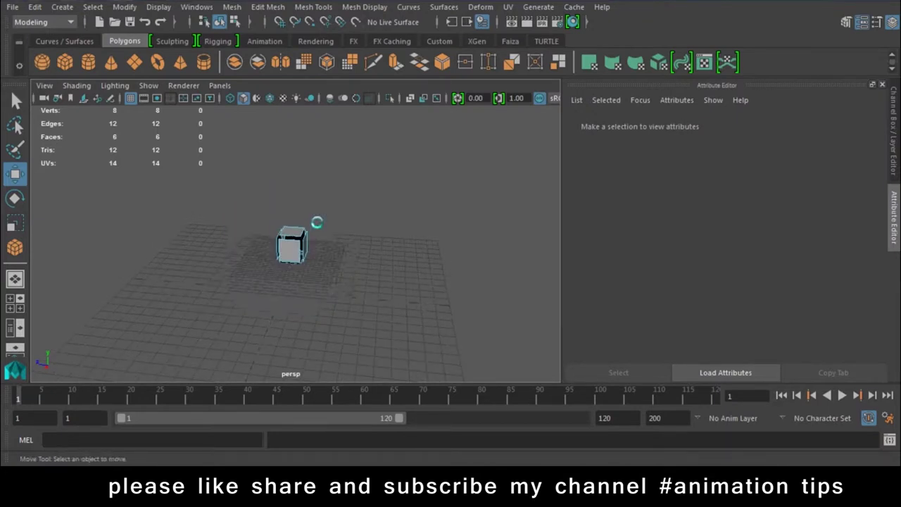
pyautogui.scroll(5, 334, 264)
pyautogui.scroll(-5, 334, 265)
pyautogui.scroll(8, 321, 328)
pyautogui.scroll(-3, 306, 275)
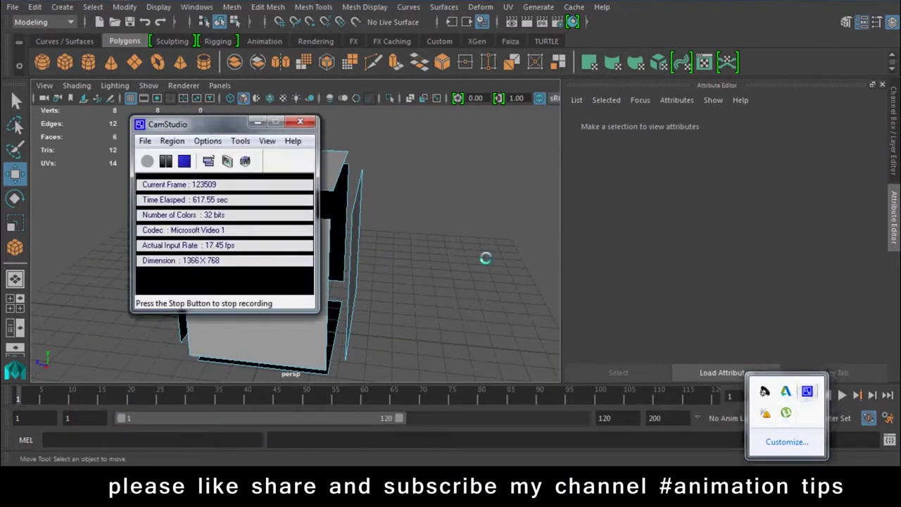
pyautogui.moveTo(242, 193)
pyautogui.mouseDown(button='right')
pyautogui.moveTo(253, 150)
pyautogui.moveTo(294, 115)
pyautogui.mouseUp(button='right')
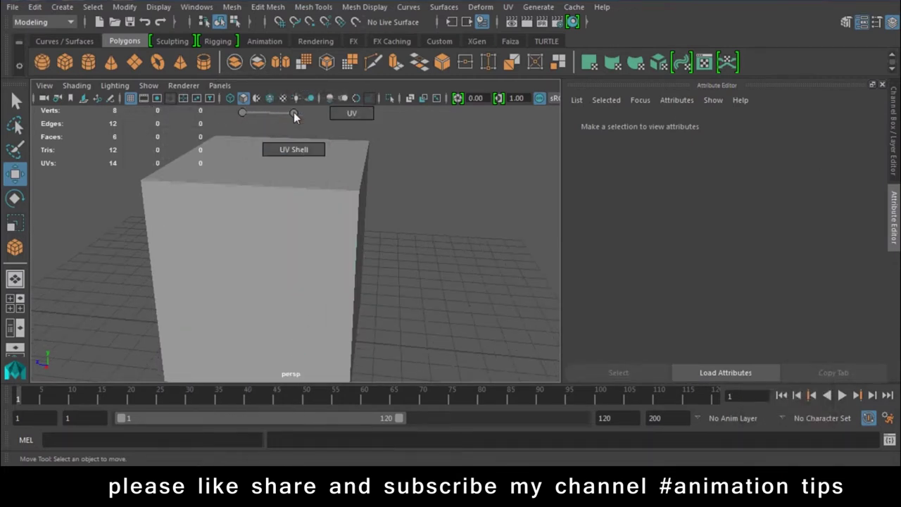
# Step: Switch the cube back to Object Mode, select it, and orbit to a lower view
pyautogui.click(269, 177)
pyautogui.rightClick(269, 177)
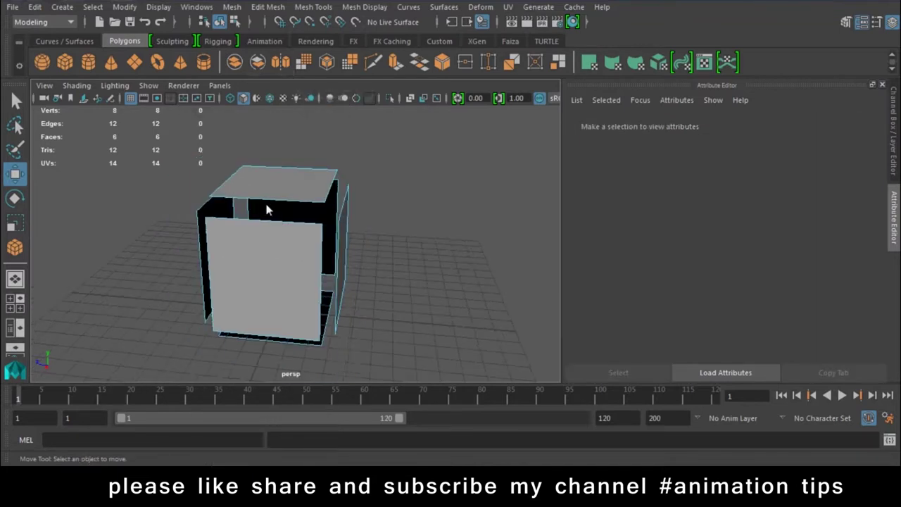
pyautogui.moveTo(270, 196); pyautogui.dragTo(331, 90, button='right')
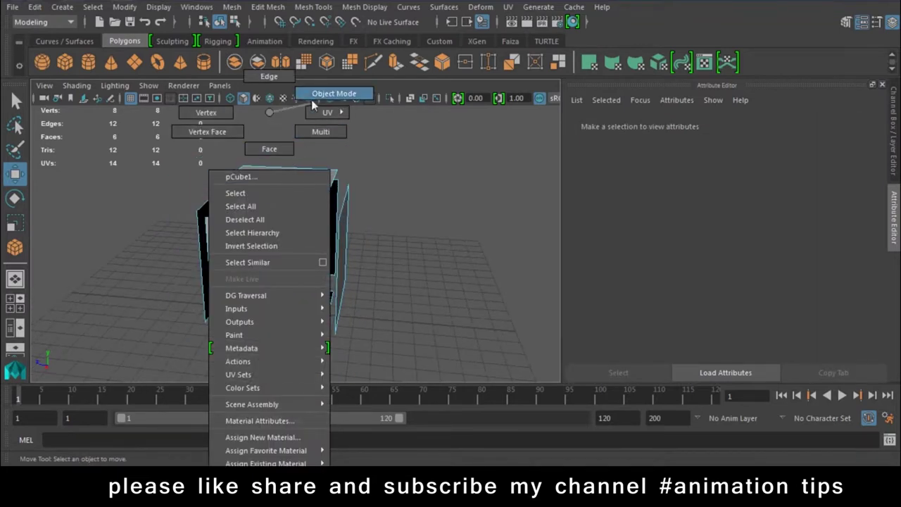
pyautogui.click(297, 207)
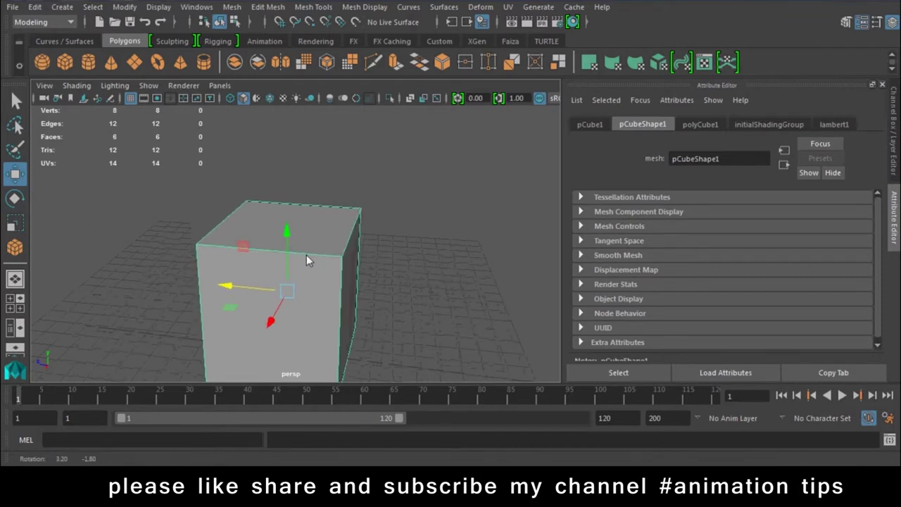
pyautogui.keyDown('alt'); pyautogui.moveTo(278, 275); pyautogui.dragTo(329, 282); pyautogui.keyUp('alt')
pyautogui.scroll(3, 382, 314)
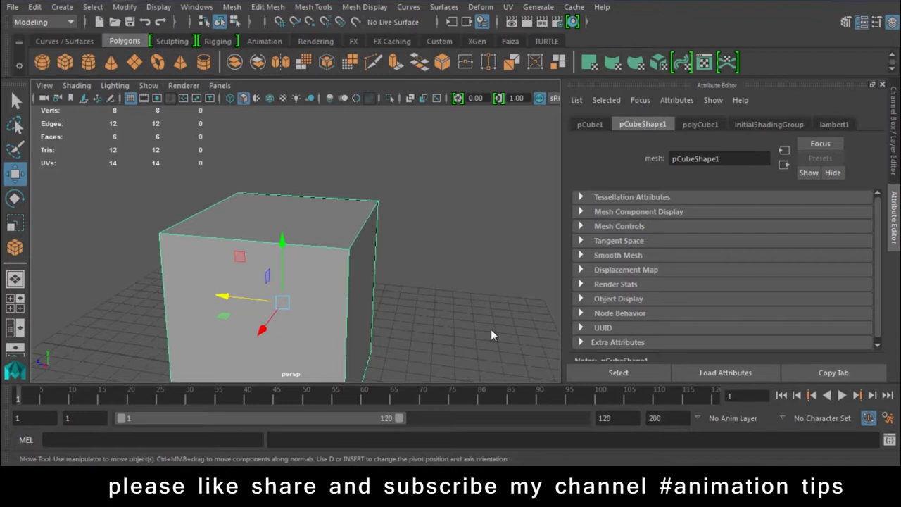
pyautogui.click(124, 7)
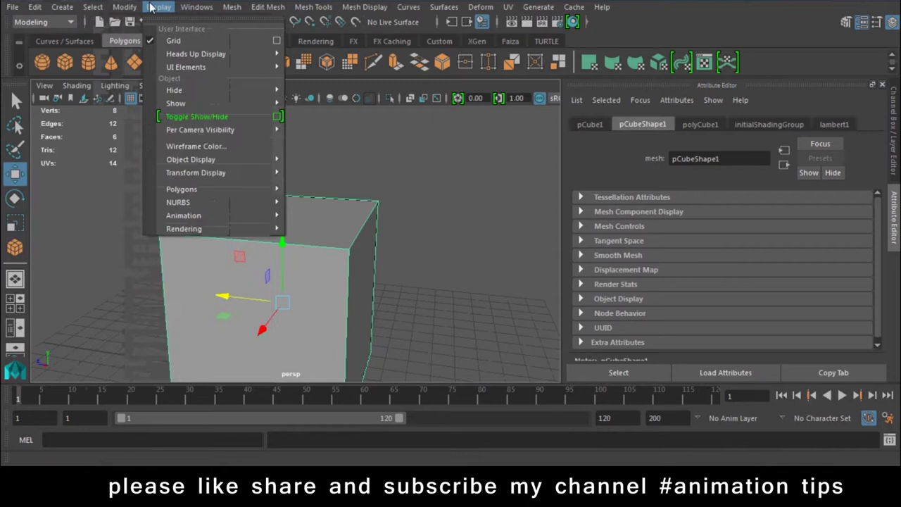
pyautogui.moveTo(195, 53)
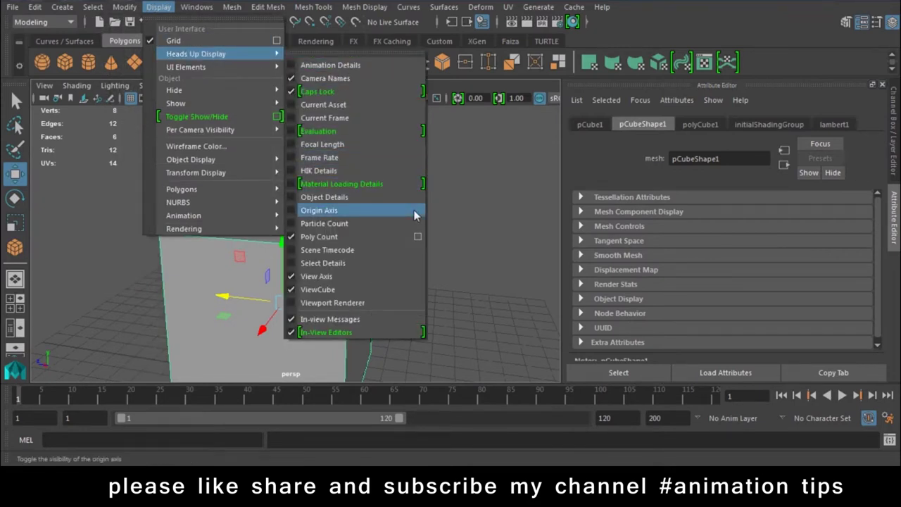
pyautogui.click(418, 237)
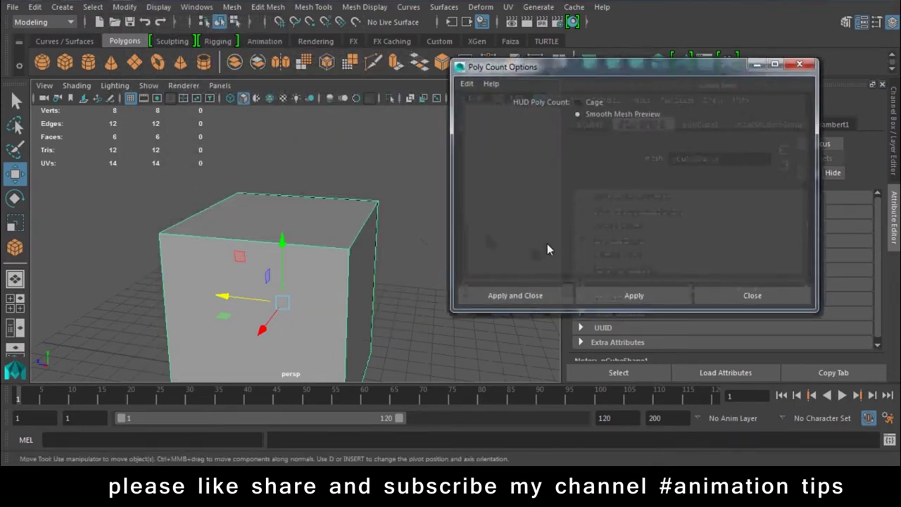
pyautogui.click(771, 296)
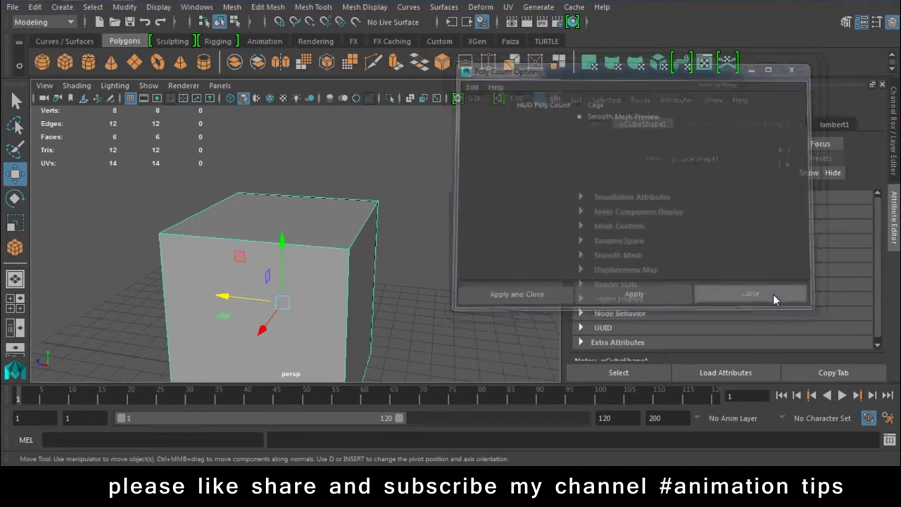
pyautogui.keyDown('alt'); pyautogui.moveTo(470, 326); pyautogui.dragTo(432, 305, button='right'); pyautogui.keyUp('alt')
pyautogui.keyDown('alt'); pyautogui.moveTo(432, 305); pyautogui.dragTo(428, 226, button='middle'); pyautogui.keyUp('alt')
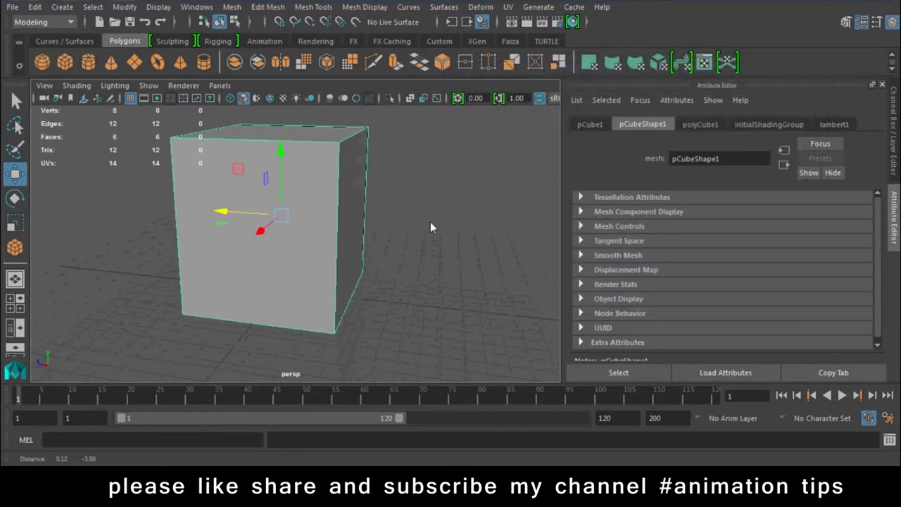
pyautogui.moveTo(440, 237)
pyautogui.keyDown('alt'); pyautogui.mouseDown(button='right')
pyautogui.moveTo(406, 239)
pyautogui.moveTo(413, 243)
pyautogui.mouseUp(button='right'); pyautogui.keyUp('alt')
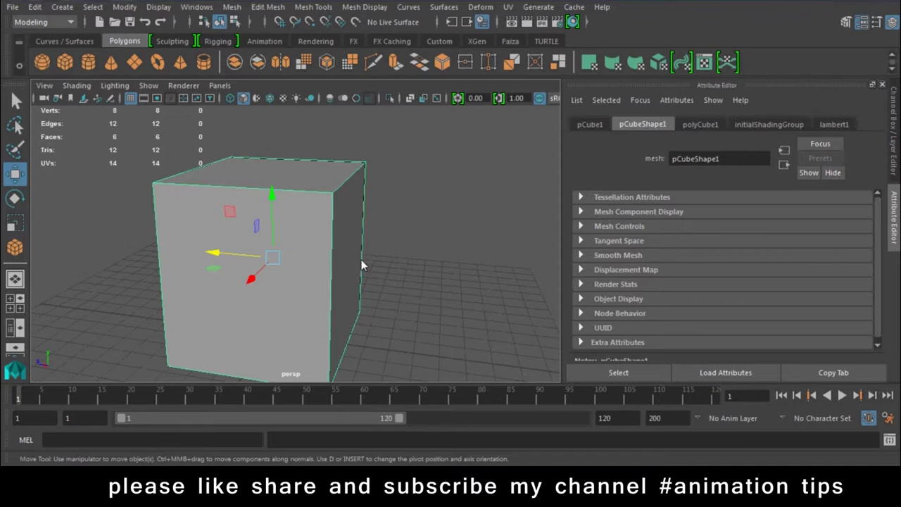
# Step: Select the cube's two top edges and scale them inward to taper the top
pyautogui.keyDown('alt'); pyautogui.moveTo(384, 327); pyautogui.dragTo(340, 223); pyautogui.keyUp('alt')
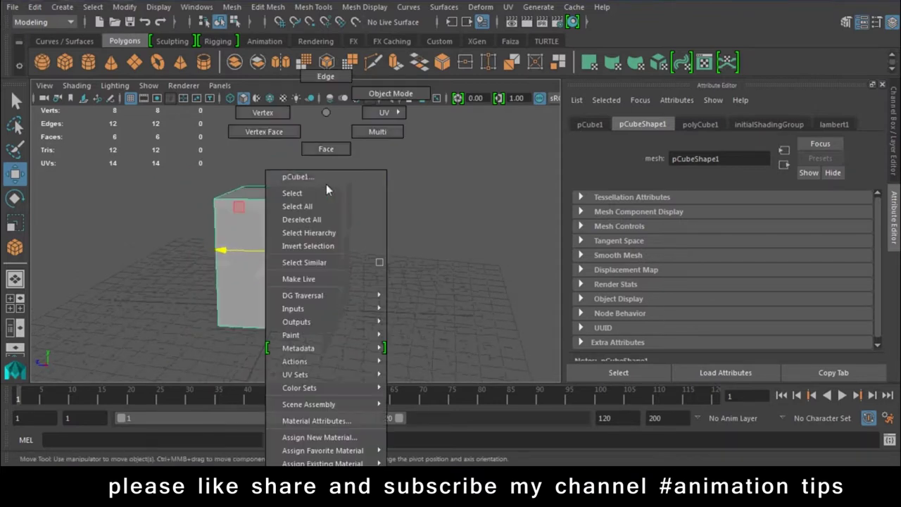
pyautogui.moveTo(327, 175); pyautogui.dragTo(324, 97, button='right')
pyautogui.moveTo(323, 97)
pyautogui.keyDown('alt'); pyautogui.mouseDown()
pyautogui.moveTo(322, 240)
pyautogui.moveTo(238, 213)
pyautogui.mouseUp(); pyautogui.keyUp('alt')
pyautogui.click(240, 203)
pyautogui.keyDown('shift'); pyautogui.click(340, 197); pyautogui.keyUp('shift')
pyautogui.press('t')
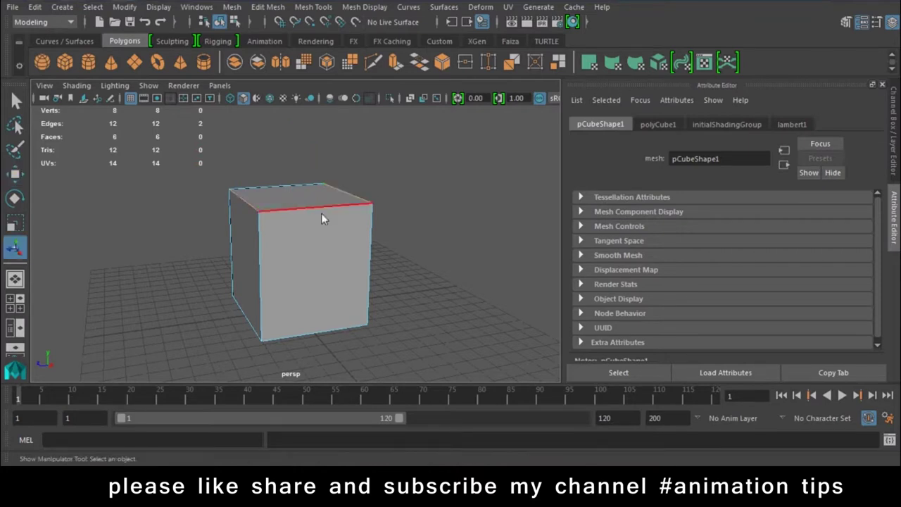
pyautogui.press('r')
pyautogui.moveTo(237, 199)
pyautogui.mouseDown()
pyautogui.moveTo(292, 196)
pyautogui.moveTo(392, 223)
pyautogui.mouseUp()
# Step: Move a top edge and the left-side vertices inward to narrow the block's top
pyautogui.click(363, 210)
pyautogui.click(322, 203)
pyautogui.press('w')
pyautogui.moveTo(435, 196); pyautogui.dragTo(359, 219)
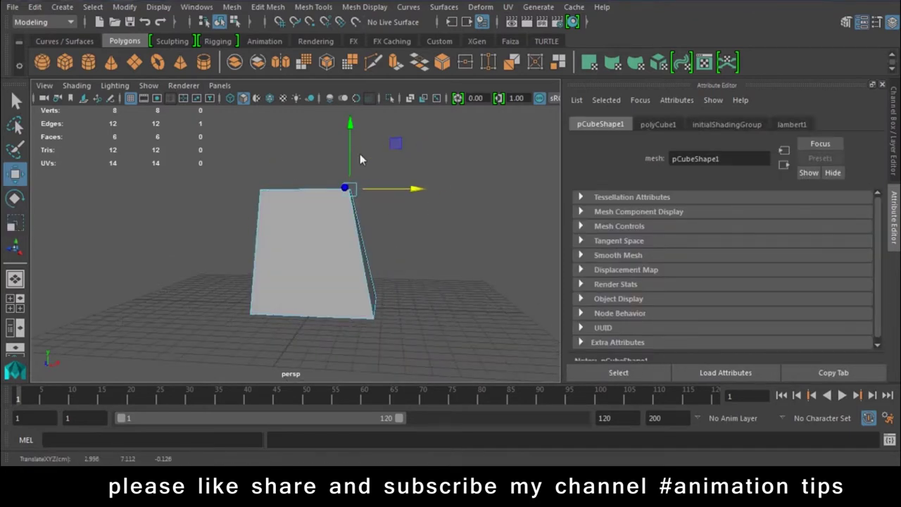
pyautogui.moveTo(350, 113); pyautogui.dragTo(306, 187, button='right')
pyautogui.moveTo(228, 186); pyautogui.dragTo(315, 323)
pyautogui.moveTo(322, 251); pyautogui.dragTo(392, 248)
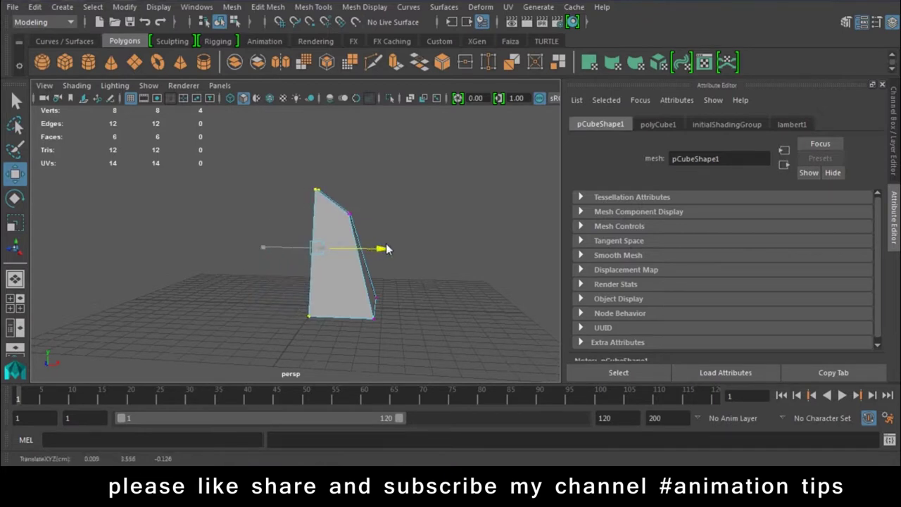
pyautogui.moveTo(383, 211)
pyautogui.mouseDown()
pyautogui.moveTo(336, 200)
pyautogui.moveTo(363, 205)
pyautogui.mouseUp()
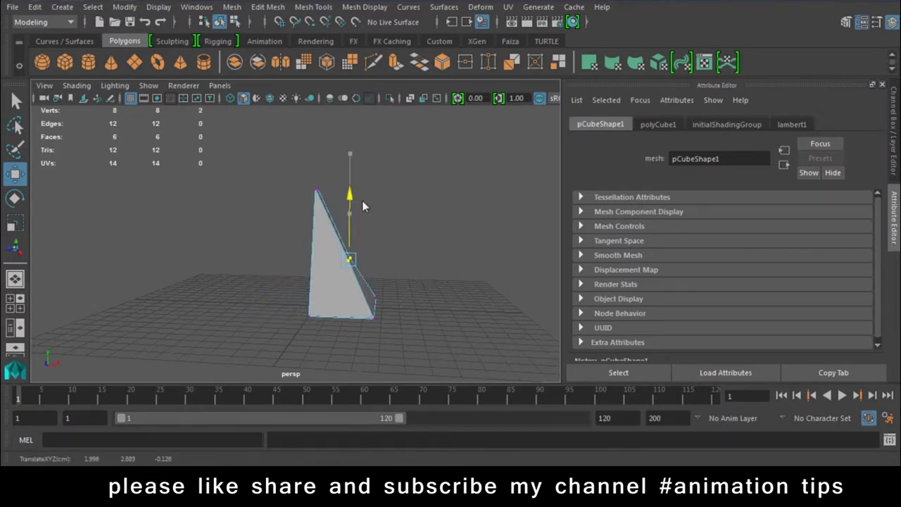
# Step: Scale the selected vertices in depth by 1.25 from the front view
pyautogui.moveTo(408, 232)
pyautogui.keyDown('alt'); pyautogui.mouseDown()
pyautogui.moveTo(297, 277)
pyautogui.moveTo(300, 266)
pyautogui.mouseUp(); pyautogui.keyUp('alt')
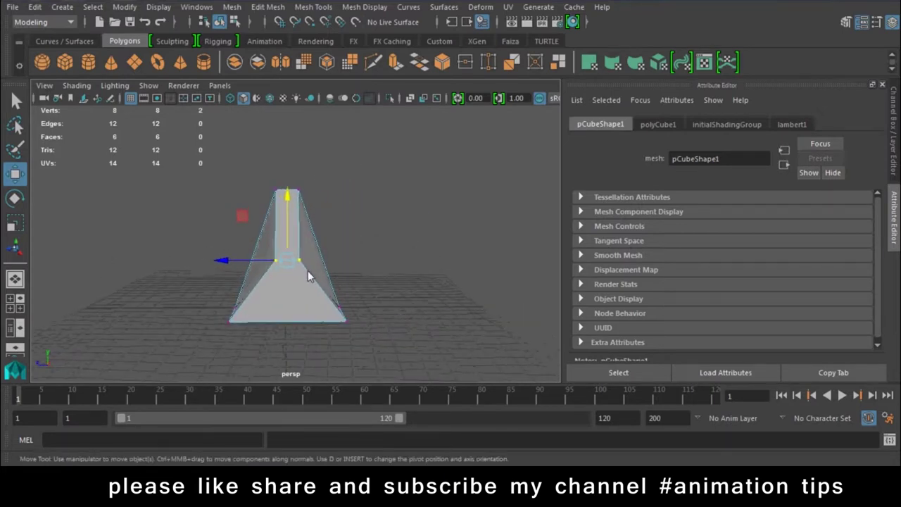
pyautogui.press('r')
pyautogui.moveTo(227, 260); pyautogui.dragTo(213, 261)
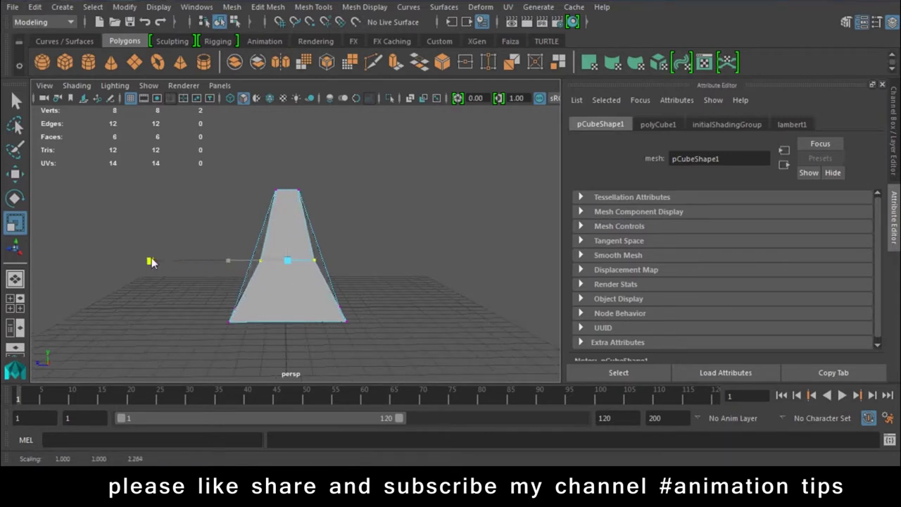
pyautogui.click(141, 227)
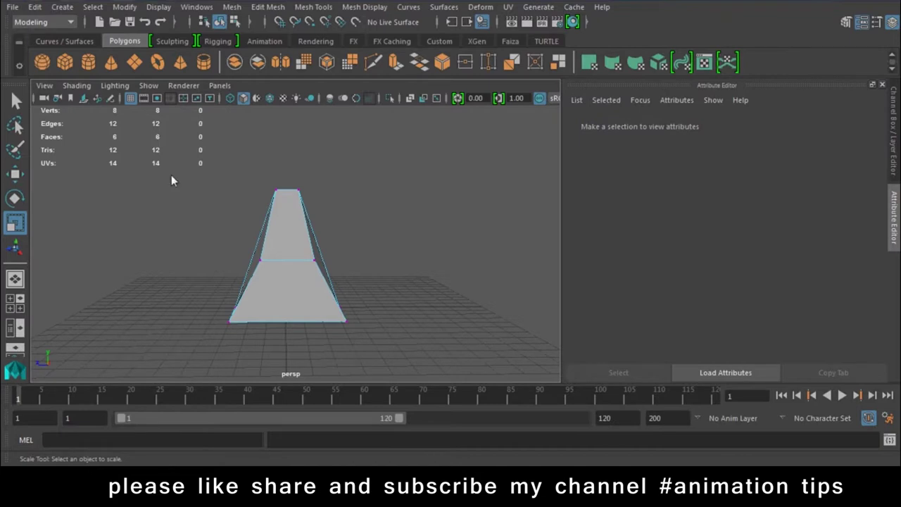
# Step: Open CHR FACE.mb from the scenes folder, choosing Don't Save for the untitled scene
pyautogui.click(12, 6)
pyautogui.click(49, 43)
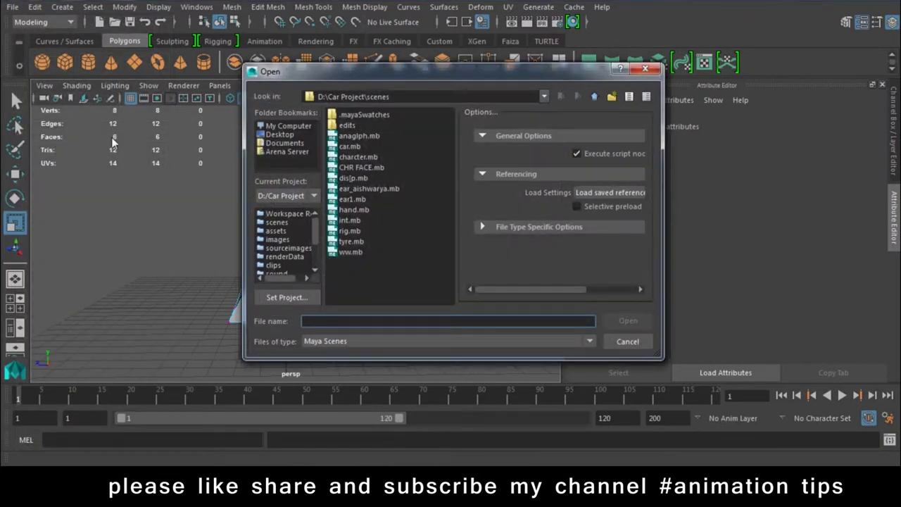
pyautogui.doubleClick(361, 167)
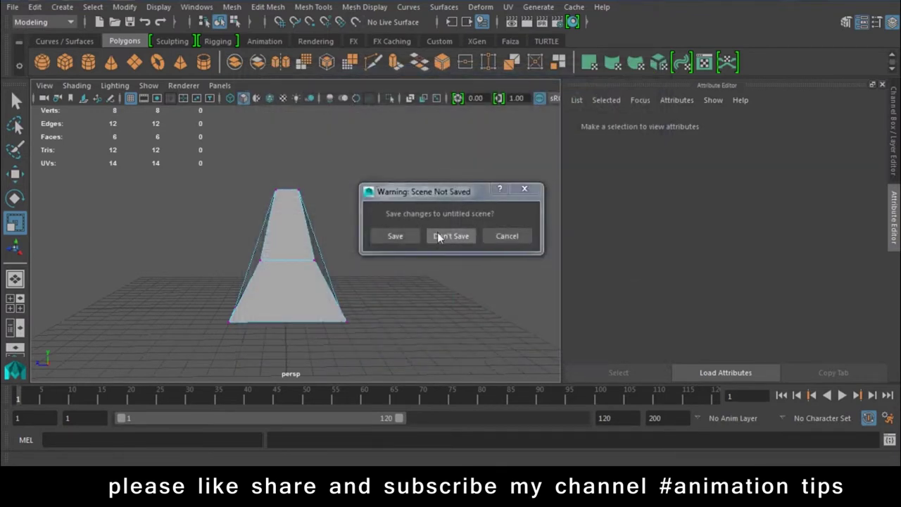
pyautogui.click(450, 236)
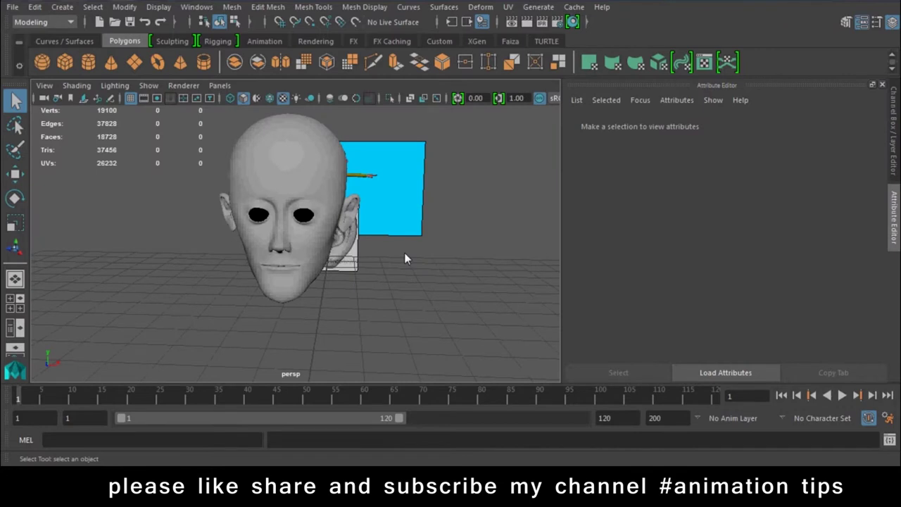
# Step: In face mode, select the nose faces between the eyebrows and at the inner eye corners
pyautogui.moveTo(404, 252)
pyautogui.keyDown('alt'); pyautogui.mouseDown()
pyautogui.moveTo(322, 220)
pyautogui.moveTo(360, 122)
pyautogui.mouseUp(); pyautogui.keyUp('alt')
pyautogui.rightClick(360, 113)
pyautogui.click(359, 149)
pyautogui.scroll(4, 303, 211)
pyautogui.scroll(3, 297, 222)
pyautogui.moveTo(244, 183)
pyautogui.mouseDown()
pyautogui.moveTo(308, 268)
pyautogui.moveTo(329, 267)
pyautogui.moveTo(380, 236)
pyautogui.moveTo(326, 235)
pyautogui.moveTo(382, 266)
pyautogui.mouseUp()
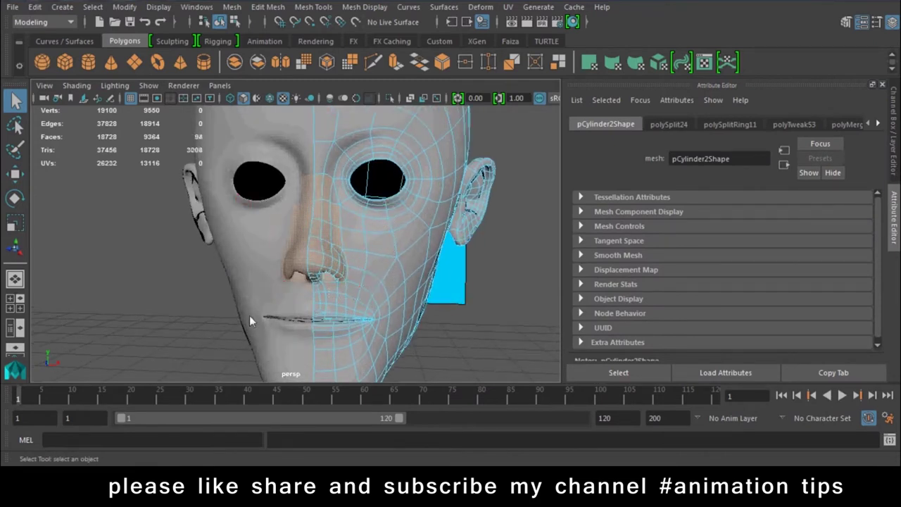
pyautogui.keyDown('shift'); pyautogui.click(331, 168); pyautogui.keyUp('shift')
pyautogui.keyDown('shift'); pyautogui.click(335, 190); pyautogui.keyUp('shift')
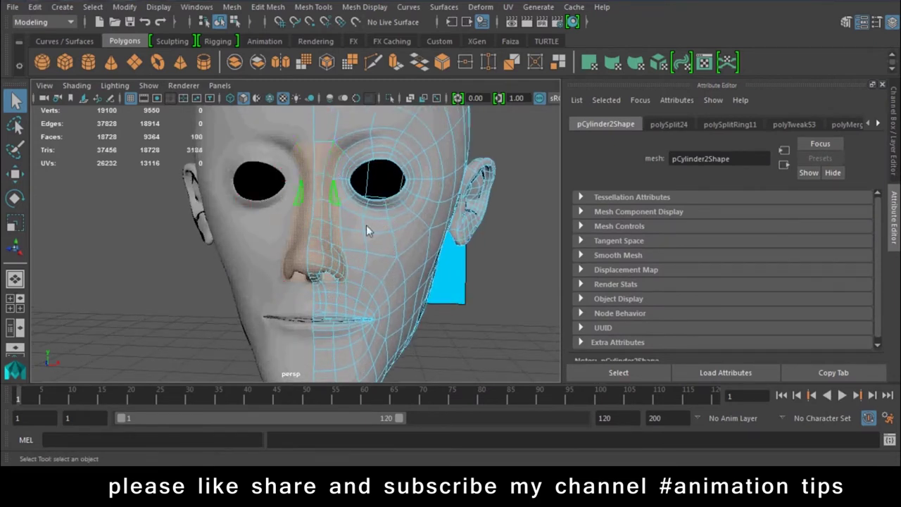
# Step: Delete the selected nose faces, then undo the deletion with Ctrl+Z
pyautogui.click(34, 7)
pyautogui.moveTo(92, 7)
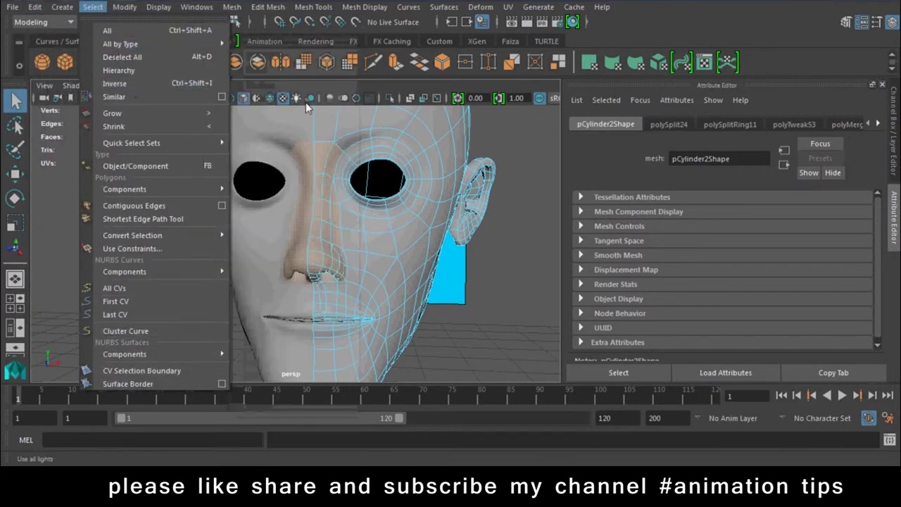
pyautogui.press('Delete')
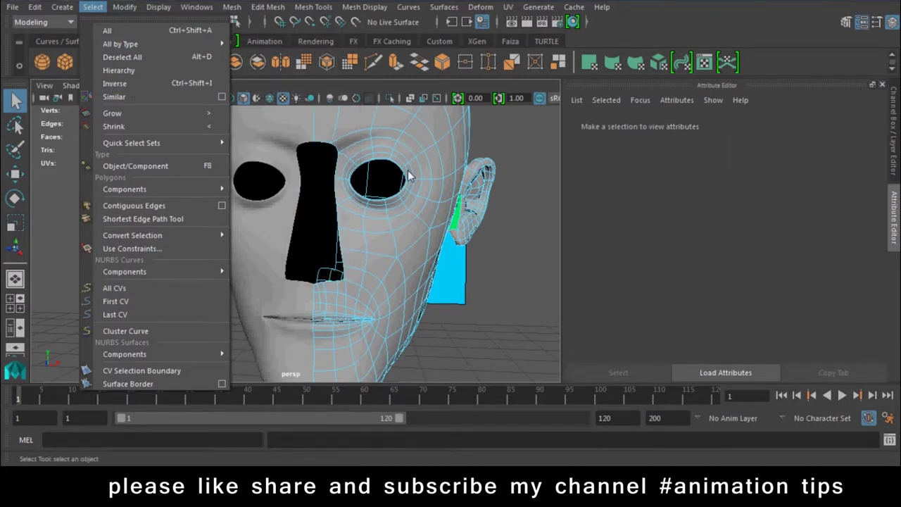
pyautogui.hotkey('ctrl', 'z')
pyautogui.click(141, 83)
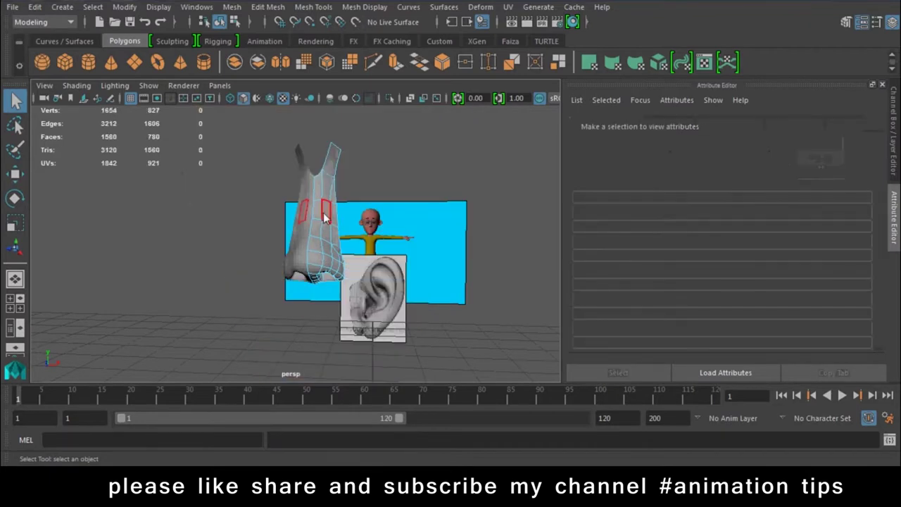
# Step: Switch the nose mesh pCylinder2 to its low-poly cage display, showing 98 faces
pyautogui.click(324, 233)
pyautogui.click(136, 229)
pyautogui.moveTo(137, 229)
pyautogui.keyDown('alt'); pyautogui.mouseDown()
pyautogui.moveTo(243, 264)
pyautogui.moveTo(251, 292)
pyautogui.mouseUp(); pyautogui.keyUp('alt')
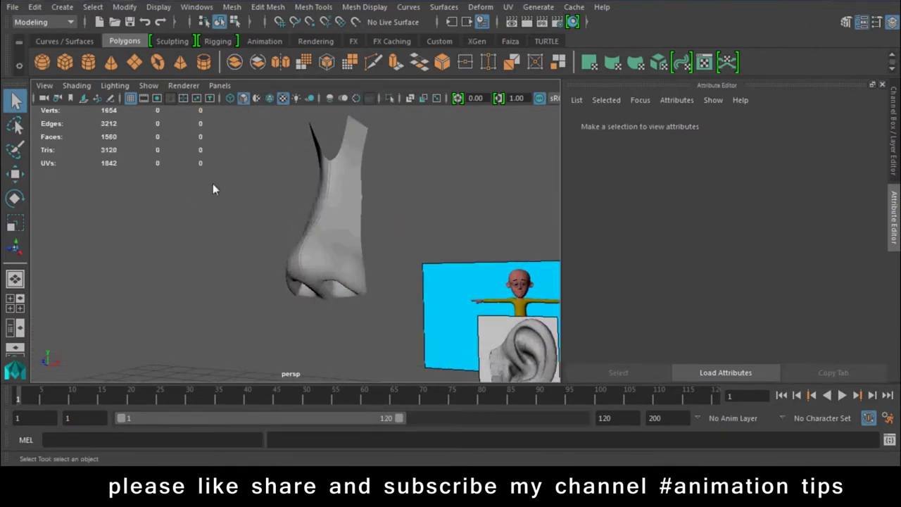
pyautogui.click(322, 242)
pyautogui.press('1')
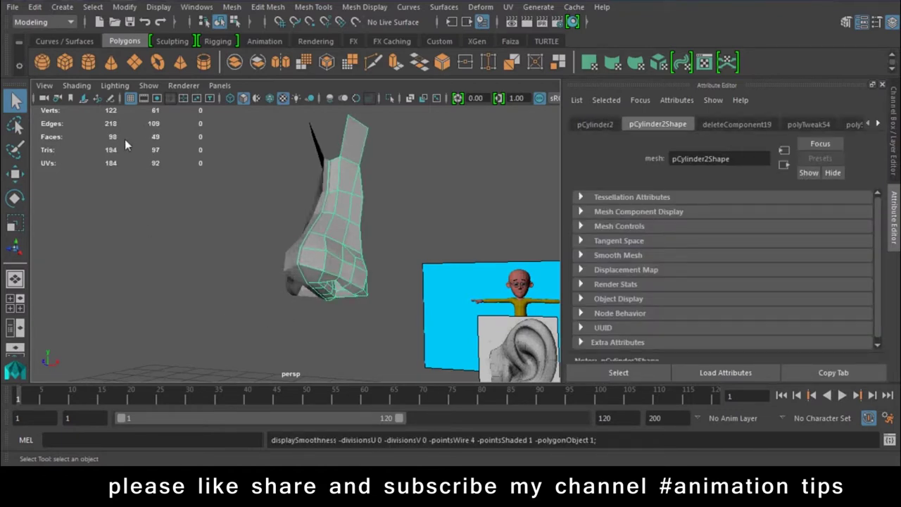
pyautogui.moveTo(181, 319)
pyautogui.keyDown('alt'); pyautogui.mouseDown()
pyautogui.moveTo(253, 312)
pyautogui.moveTo(298, 268)
pyautogui.mouseUp(); pyautogui.keyUp('alt')
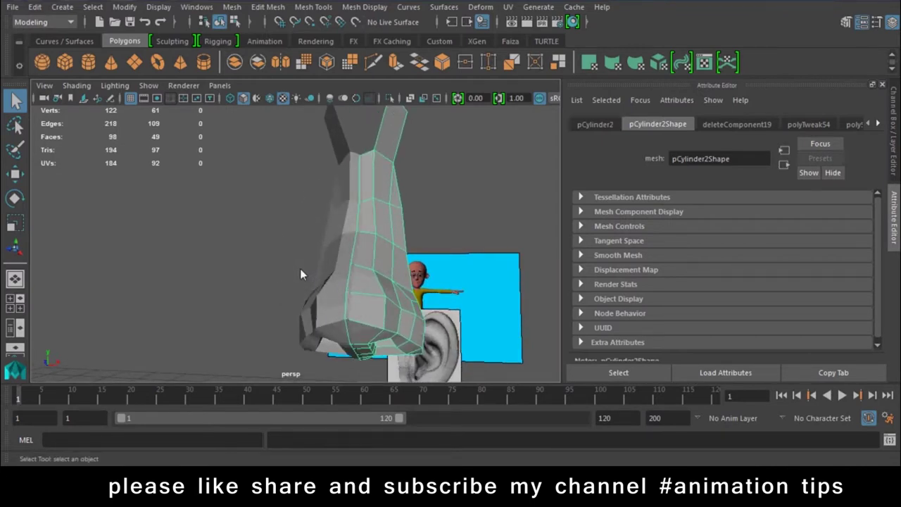
pyautogui.click(372, 208)
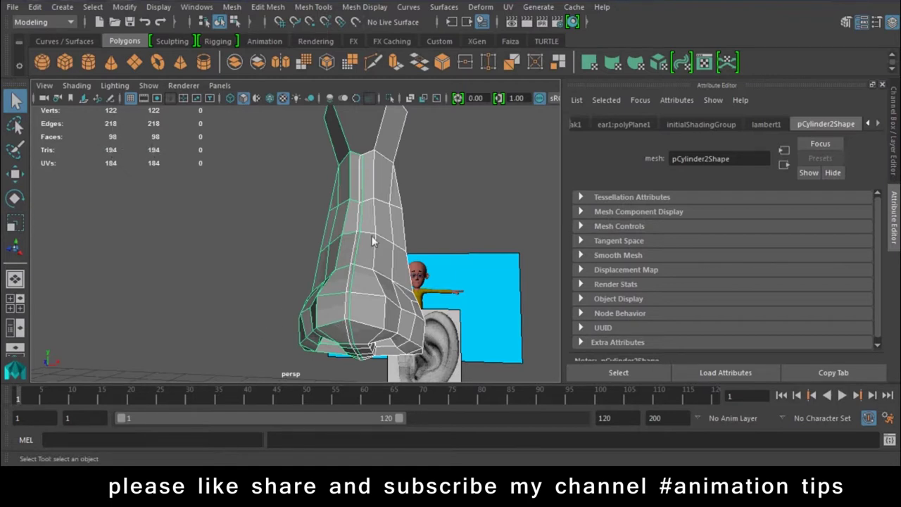
# Step: Start a new empty scene, discarding changes to the current one
pyautogui.click(12, 7)
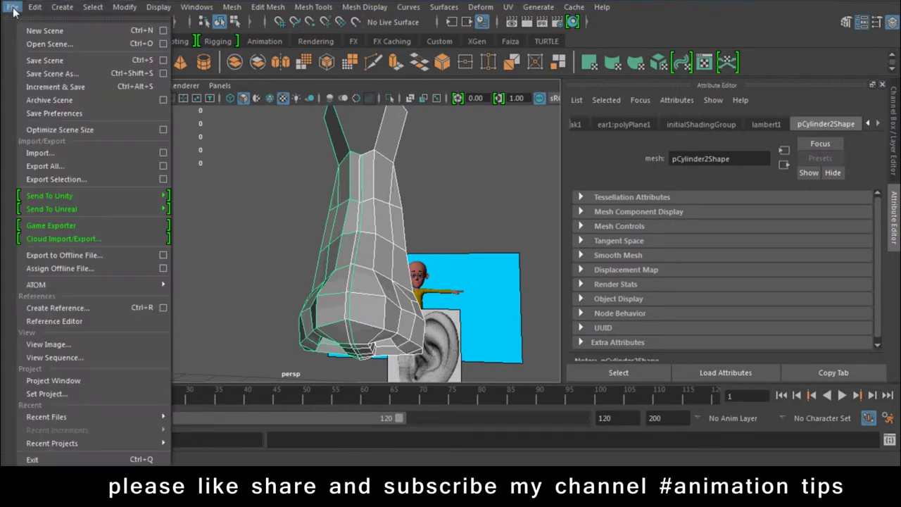
pyautogui.click(42, 28)
pyautogui.click(449, 236)
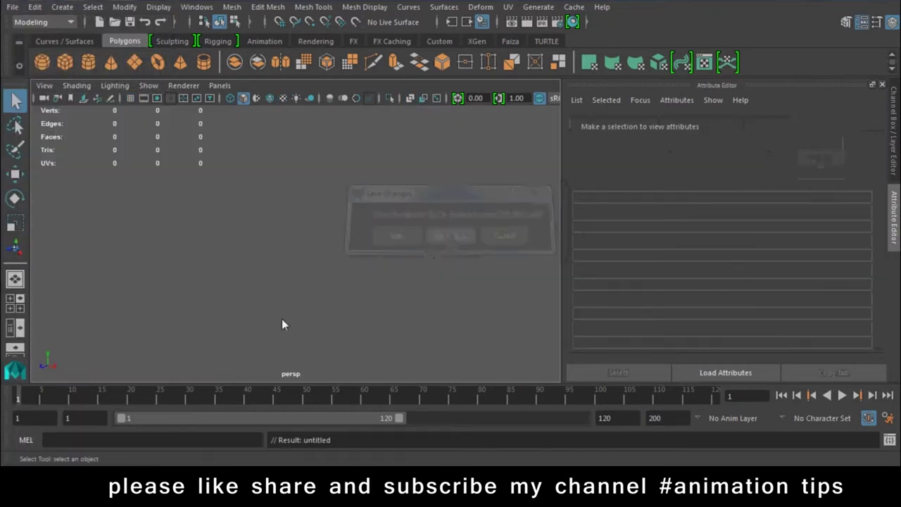
# Step: Drag out a polygon cube, pCube1, on the grid
pyautogui.click(41, 62)
pyautogui.moveTo(246, 244)
pyautogui.mouseDown()
pyautogui.moveTo(302, 281)
pyautogui.moveTo(305, 162)
pyautogui.mouseUp()
pyautogui.moveTo(375, 113)
pyautogui.mouseDown(button='right')
pyautogui.moveTo(412, 90)
pyautogui.moveTo(430, 93)
pyautogui.mouseUp(button='right')
pyautogui.moveTo(320, 199); pyautogui.dragTo(372, 134, button='right')
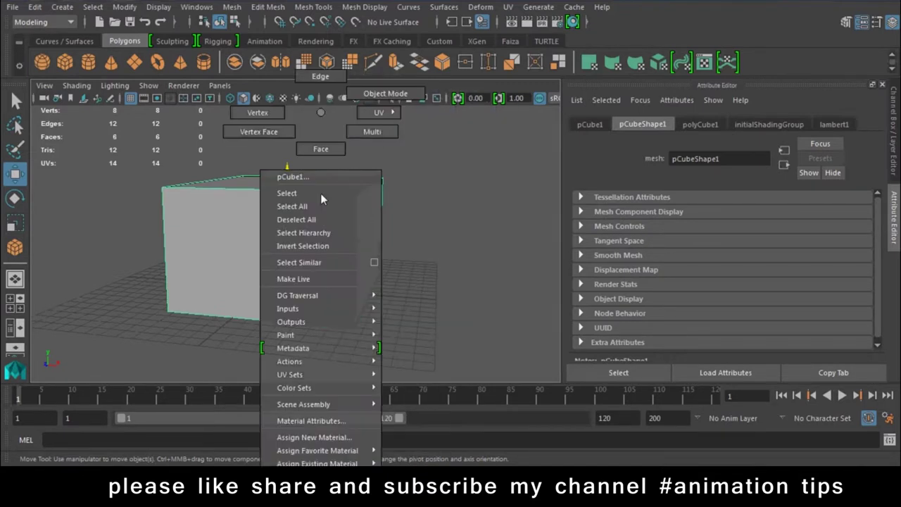
pyautogui.moveTo(366, 193)
pyautogui.keyDown('alt'); pyautogui.mouseDown(button='right')
pyautogui.moveTo(347, 208)
pyautogui.moveTo(386, 181)
pyautogui.mouseUp(button='right'); pyautogui.keyUp('alt')
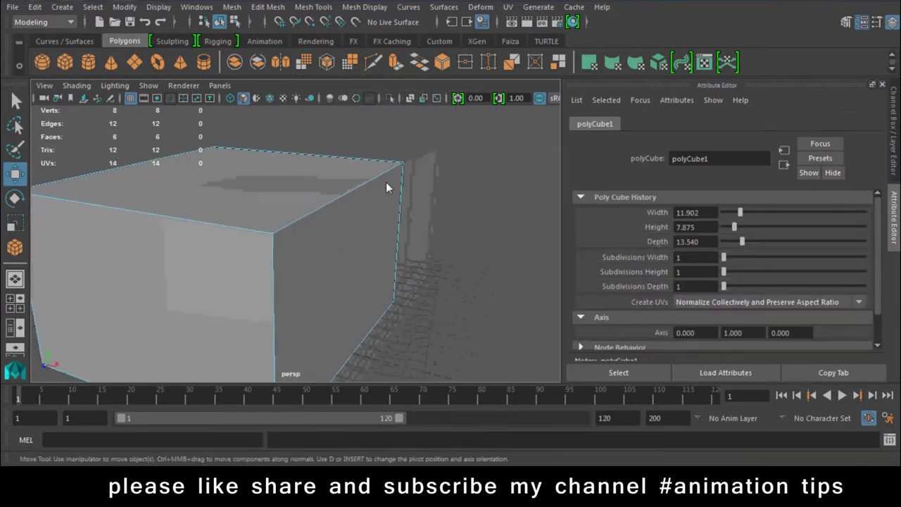
pyautogui.moveTo(373, 130); pyautogui.dragTo(446, 158, button='right')
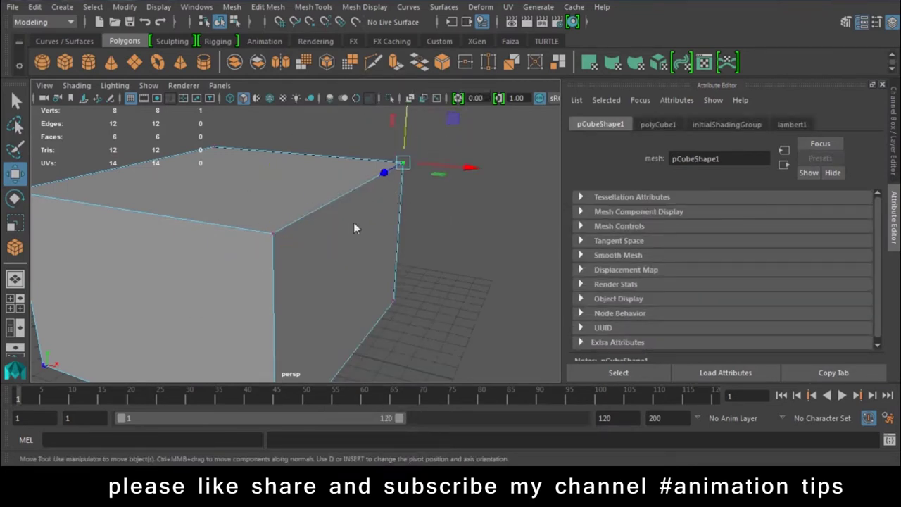
pyautogui.moveTo(394, 176); pyautogui.dragTo(440, 159, button='right')
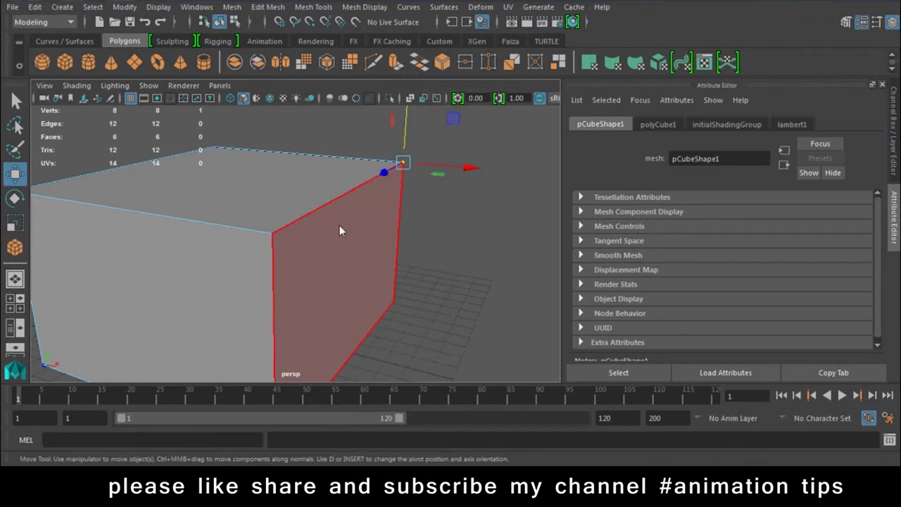
pyautogui.click(309, 212)
pyautogui.keyDown('alt'); pyautogui.moveTo(316, 236); pyautogui.dragTo(342, 235); pyautogui.keyUp('alt')
pyautogui.press('F11')
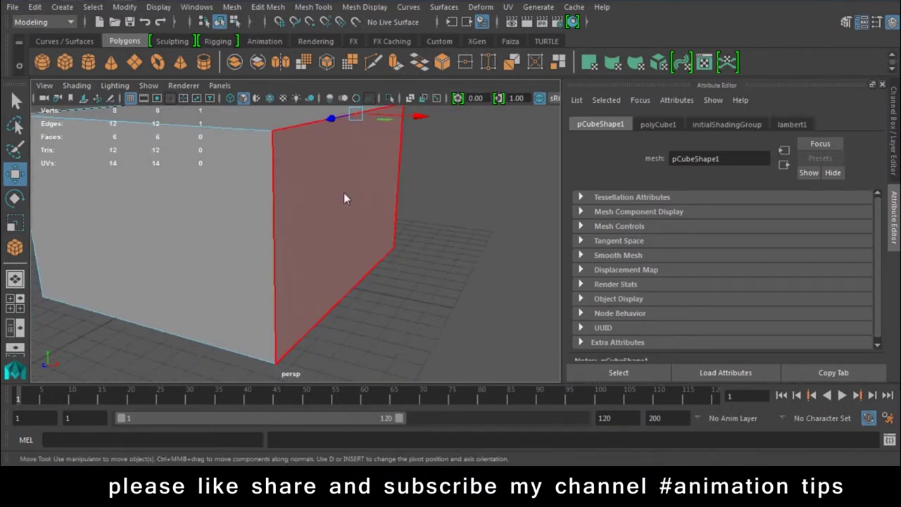
pyautogui.click(343, 192)
pyautogui.moveTo(411, 316); pyautogui.dragTo(397, 331, button='middle')
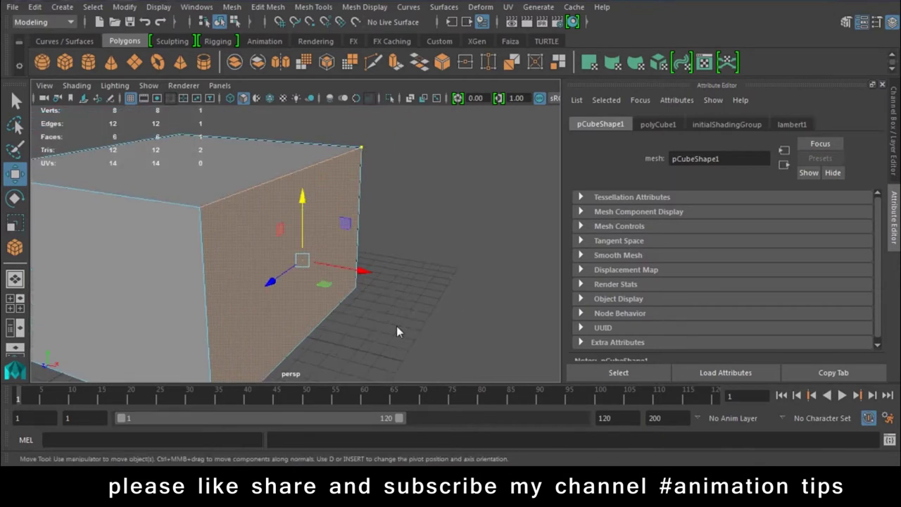
pyautogui.click(433, 199)
pyautogui.moveTo(331, 186); pyautogui.dragTo(391, 91, button='right')
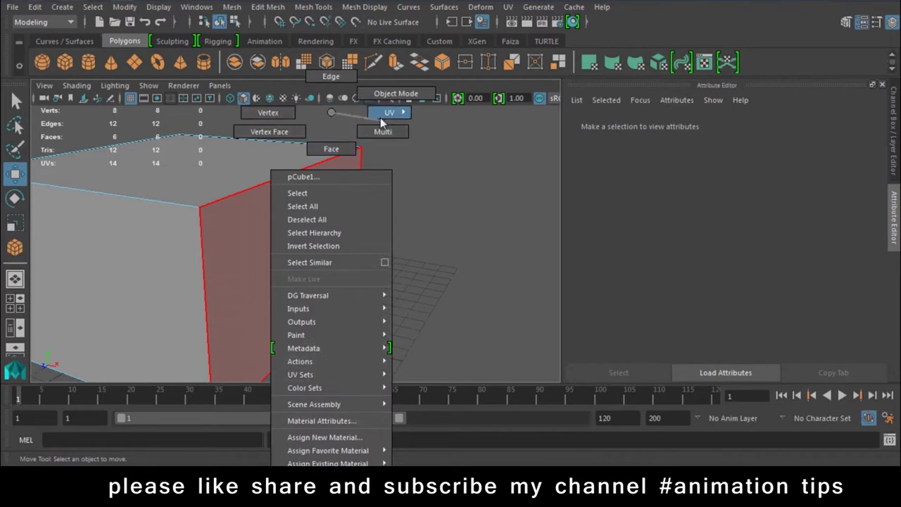
pyautogui.press('f')
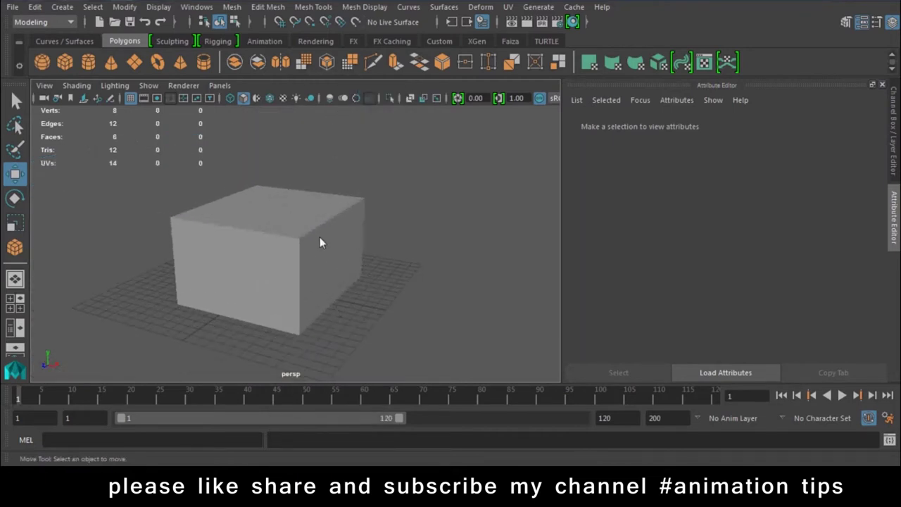
# Step: Browse the Mesh and Edit Mesh menus, then select the cube and choose Face mode
pyautogui.click(320, 236)
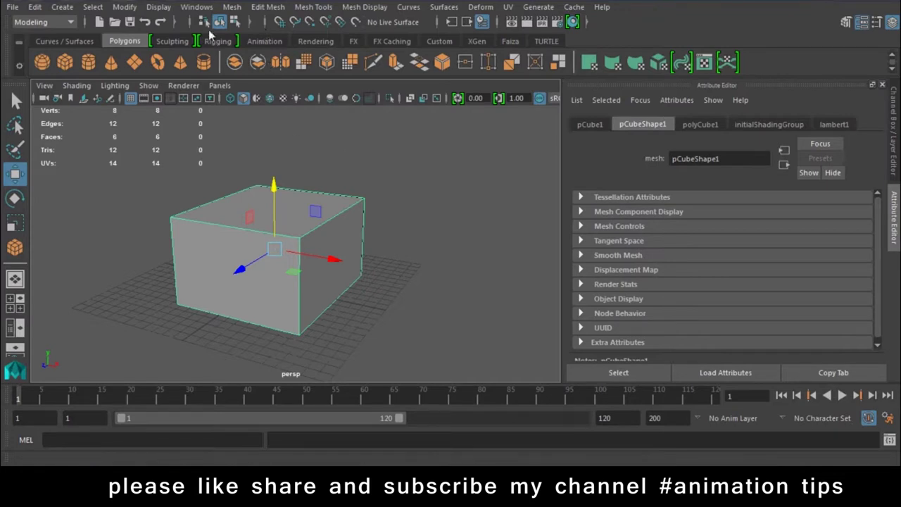
pyautogui.click(232, 7)
pyautogui.click(268, 7)
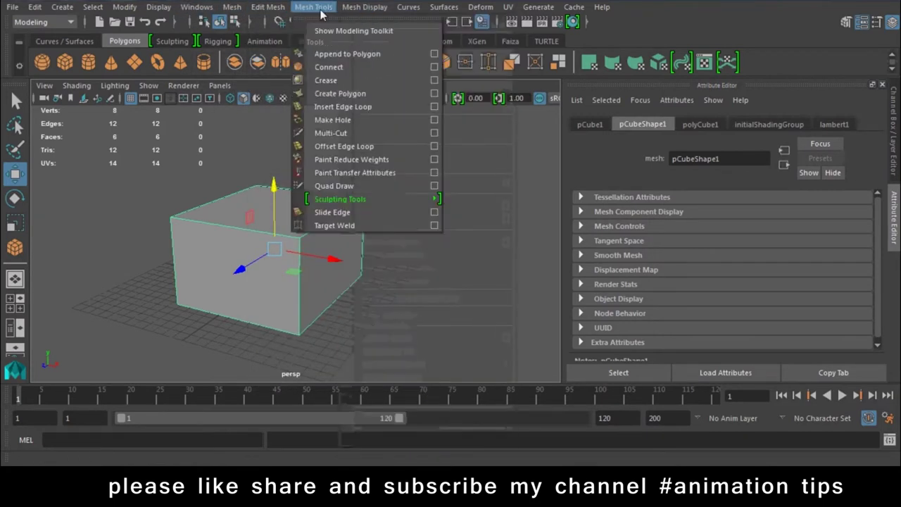
pyautogui.click(465, 331)
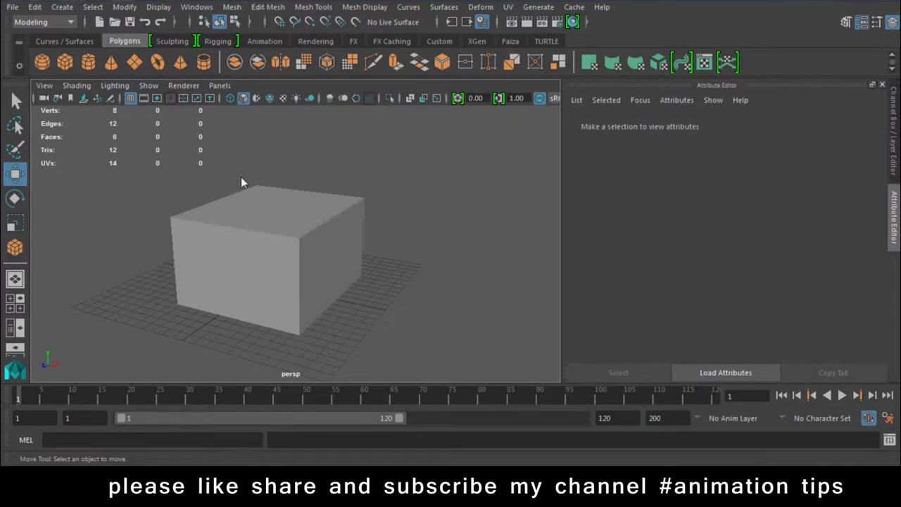
pyautogui.click(285, 211)
pyautogui.moveTo(310, 183); pyautogui.dragTo(323, 150, button='right')
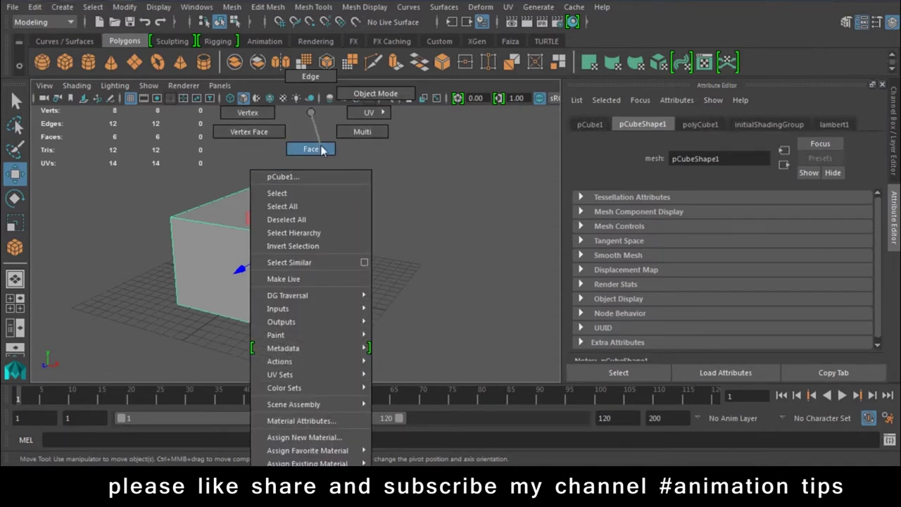
# Step: Select only the cube's right face and open the Edit Mesh menu
pyautogui.click(325, 246)
pyautogui.click(417, 241)
pyautogui.click(334, 246)
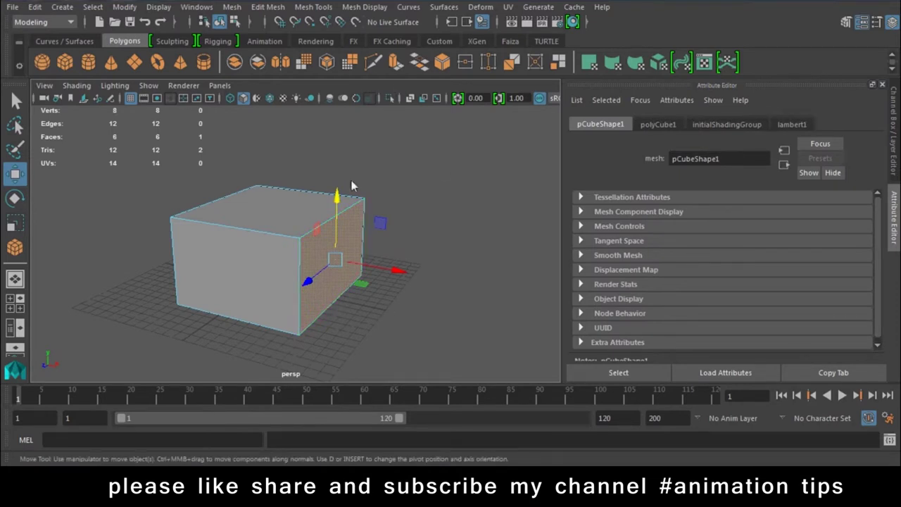
pyautogui.click(270, 8)
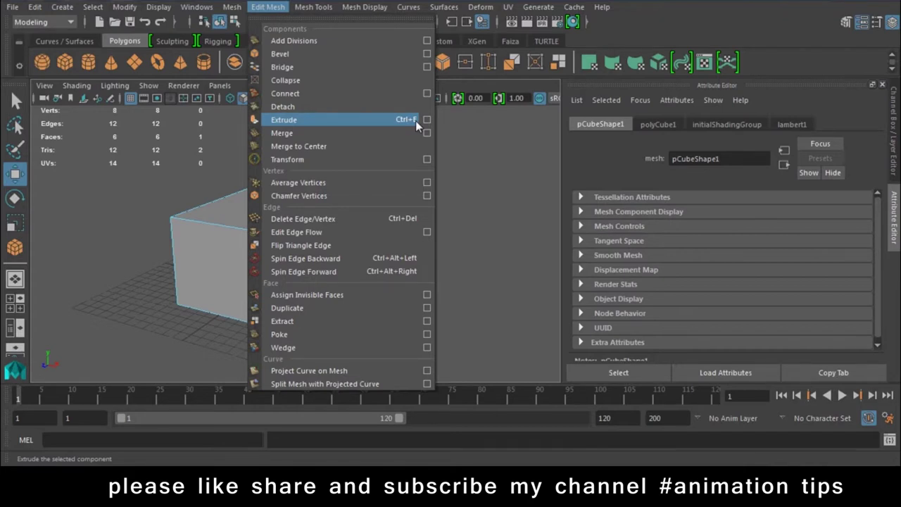
# Step: Add Edit Mesh > Extrude as a shortcut on the Custom shelf
pyautogui.click(330, 119)
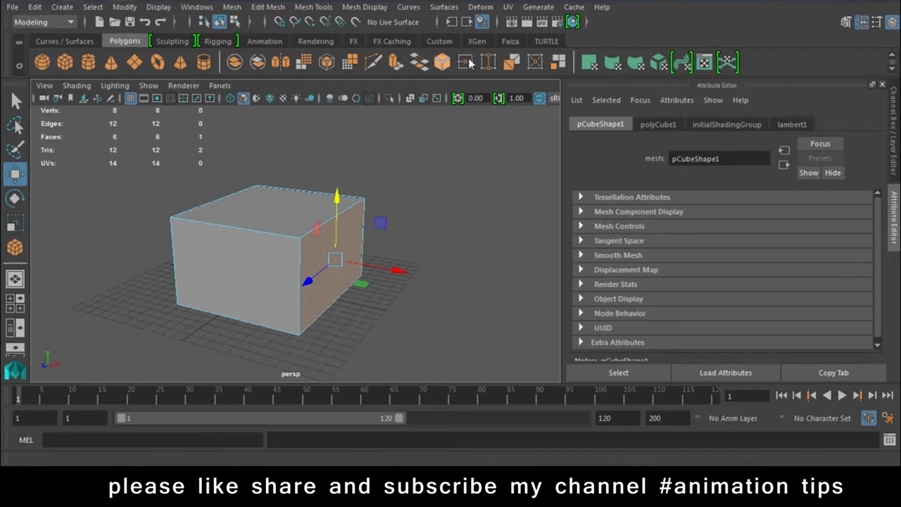
pyautogui.click(546, 41)
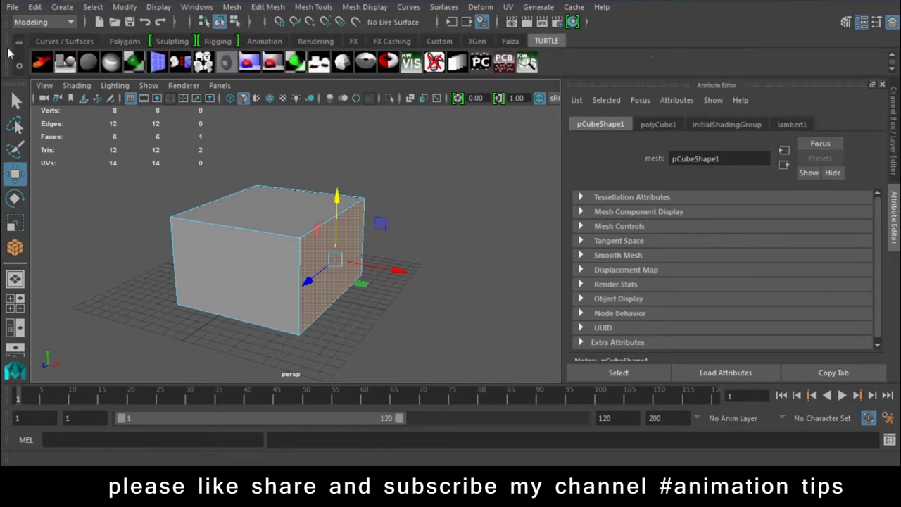
pyautogui.click(48, 43)
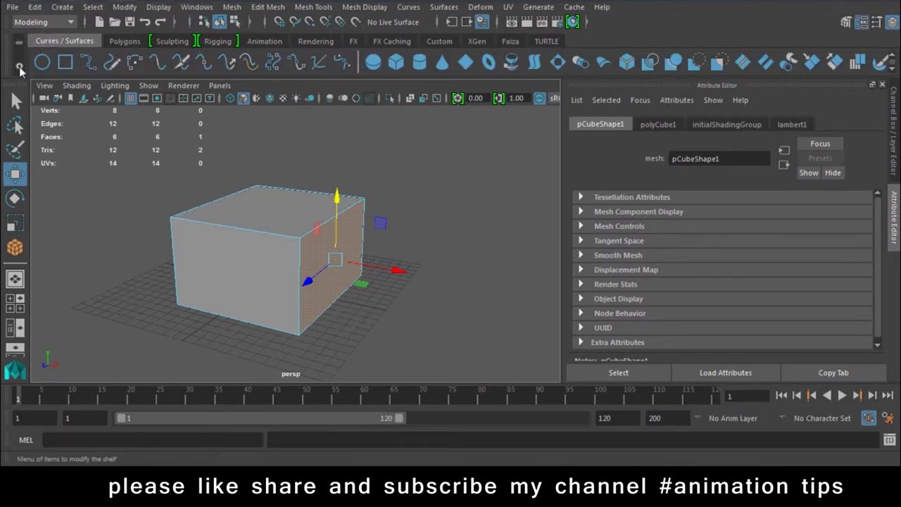
pyautogui.click(445, 42)
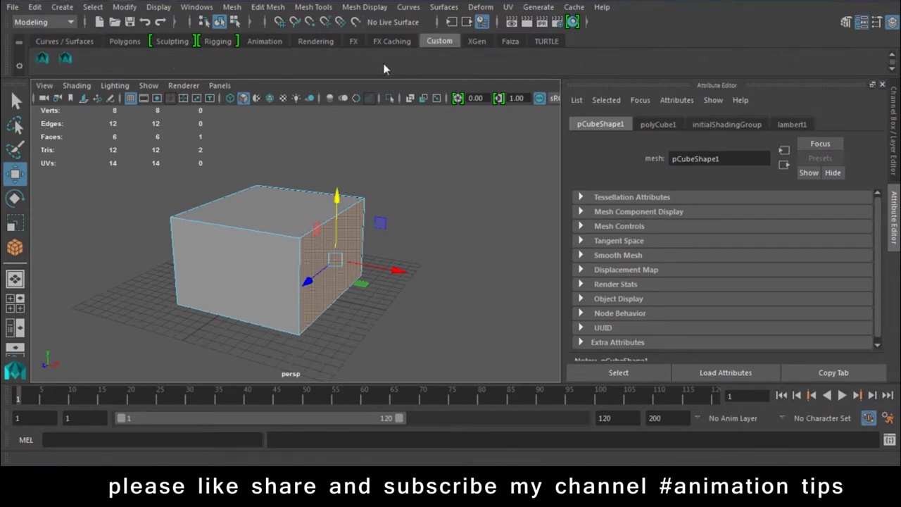
pyautogui.click(268, 7)
pyautogui.keyDown('ctrl'); pyautogui.keyDown('shift'); pyautogui.click(292, 119); pyautogui.keyUp('shift'); pyautogui.keyUp('ctrl')
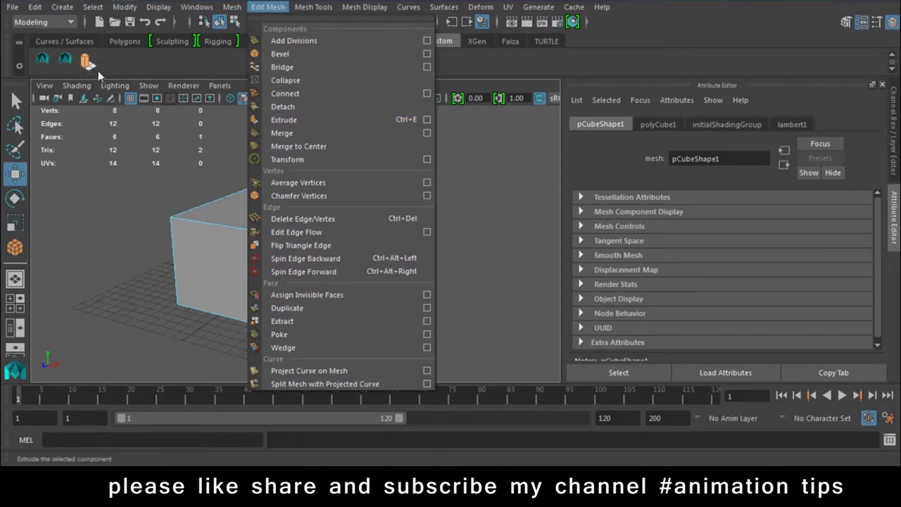
pyautogui.click(169, 66)
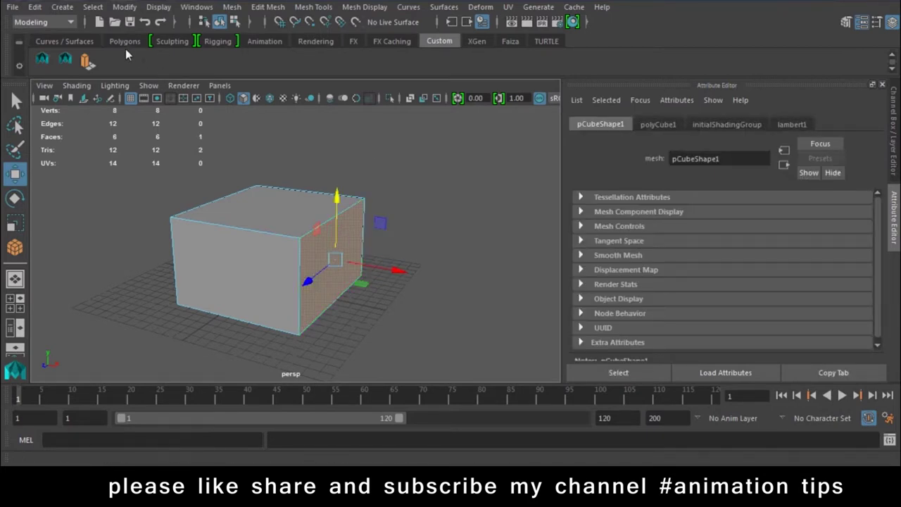
# Step: Back on the Polygons shelf, select the cube's right face and apply Extrude
pyautogui.click(124, 42)
pyautogui.keyDown('alt'); pyautogui.moveTo(460, 288); pyautogui.dragTo(373, 299); pyautogui.keyUp('alt')
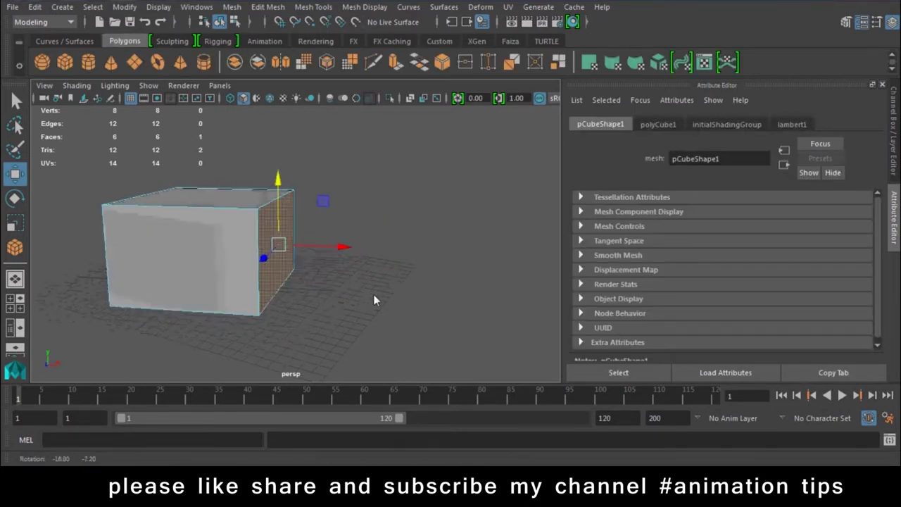
pyautogui.rightClick(284, 194)
pyautogui.click(284, 149)
pyautogui.click(280, 239)
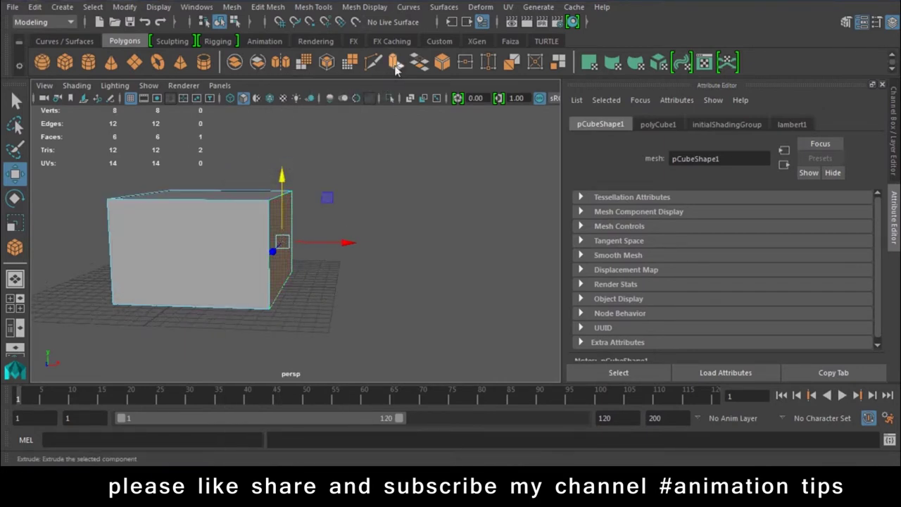
pyautogui.click(394, 63)
pyautogui.moveTo(407, 226)
pyautogui.keyDown('alt'); pyautogui.mouseDown()
pyautogui.moveTo(374, 251)
pyautogui.moveTo(415, 274)
pyautogui.moveTo(273, 220)
pyautogui.mouseUp(); pyautogui.keyUp('alt')
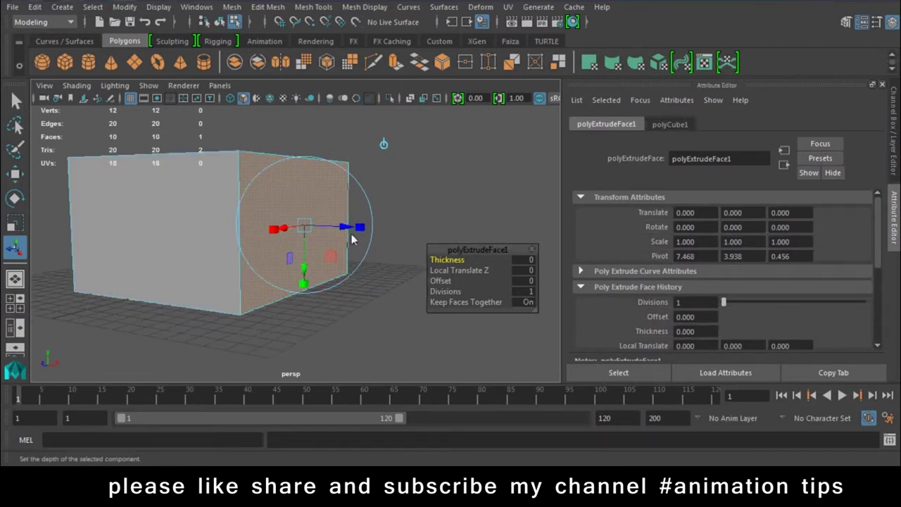
# Step: Pull the extruded right face out along Z to Local Translate Z 6.453
pyautogui.keyDown('alt'); pyautogui.moveTo(351, 239); pyautogui.dragTo(323, 286); pyautogui.keyUp('alt')
pyautogui.keyDown('alt'); pyautogui.moveTo(327, 289); pyautogui.dragTo(274, 293, button='right'); pyautogui.keyUp('alt')
pyautogui.moveTo(274, 295)
pyautogui.keyDown('alt'); pyautogui.mouseDown()
pyautogui.moveTo(337, 251)
pyautogui.moveTo(397, 261)
pyautogui.moveTo(292, 319)
pyautogui.mouseUp(); pyautogui.keyUp('alt')
pyautogui.press('t')
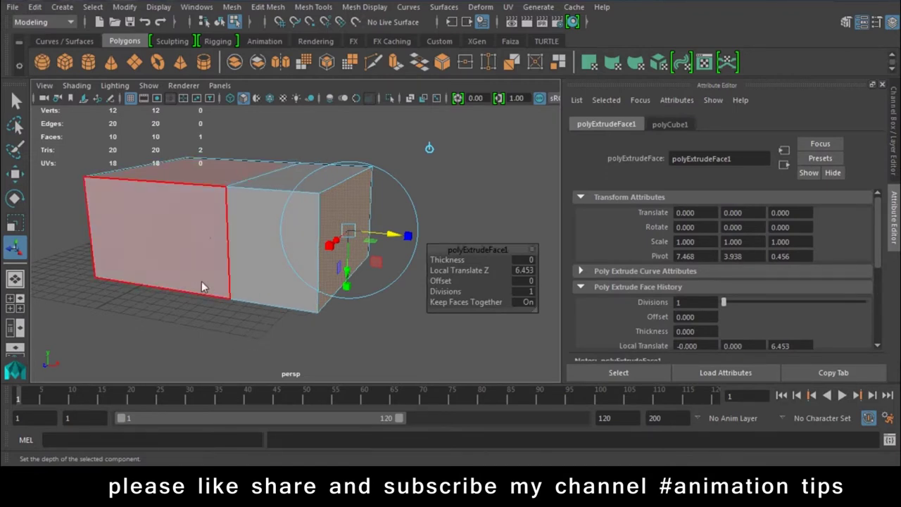
pyautogui.keyDown('alt'); pyautogui.moveTo(337, 322); pyautogui.dragTo(333, 107); pyautogui.keyUp('alt')
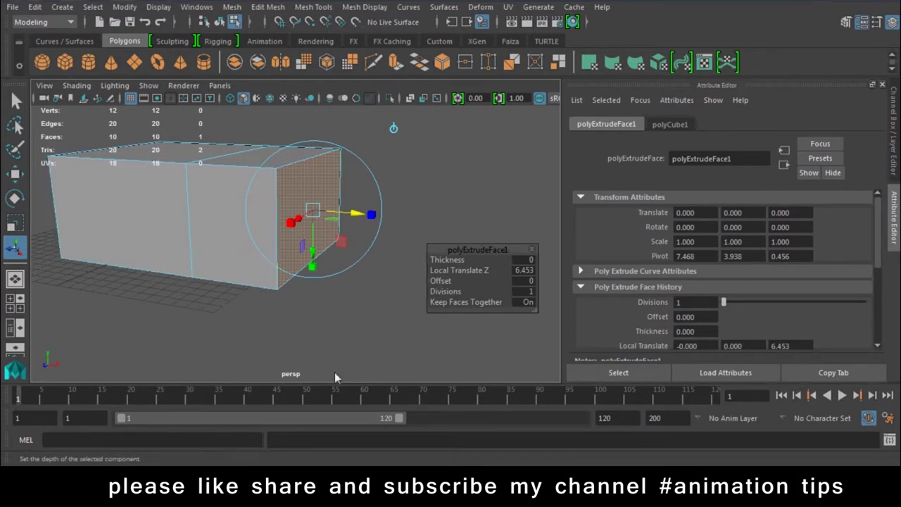
# Step: Extrude the end face a second time and pull it out to lengthen the box
pyautogui.click(394, 65)
pyautogui.moveTo(355, 219); pyautogui.dragTo(477, 223)
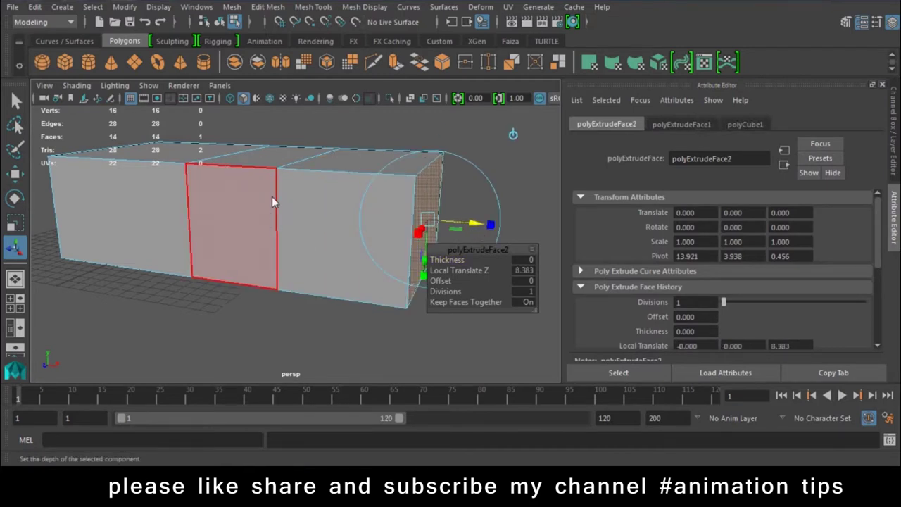
pyautogui.moveTo(416, 303)
pyautogui.keyDown('alt'); pyautogui.mouseDown()
pyautogui.moveTo(384, 320)
pyautogui.moveTo(365, 316)
pyautogui.mouseUp(); pyautogui.keyUp('alt')
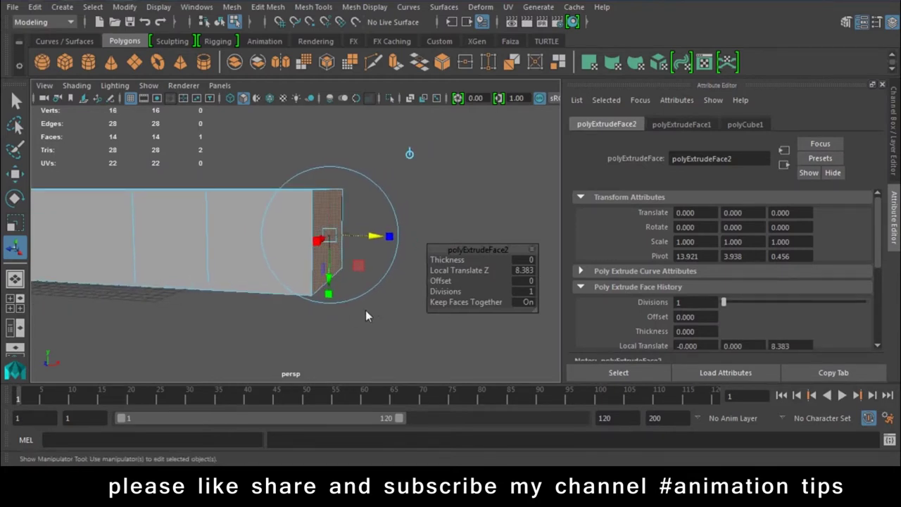
pyautogui.moveTo(375, 278)
pyautogui.keyDown('alt'); pyautogui.mouseDown()
pyautogui.moveTo(374, 308)
pyautogui.moveTo(351, 267)
pyautogui.mouseUp(); pyautogui.keyUp('alt')
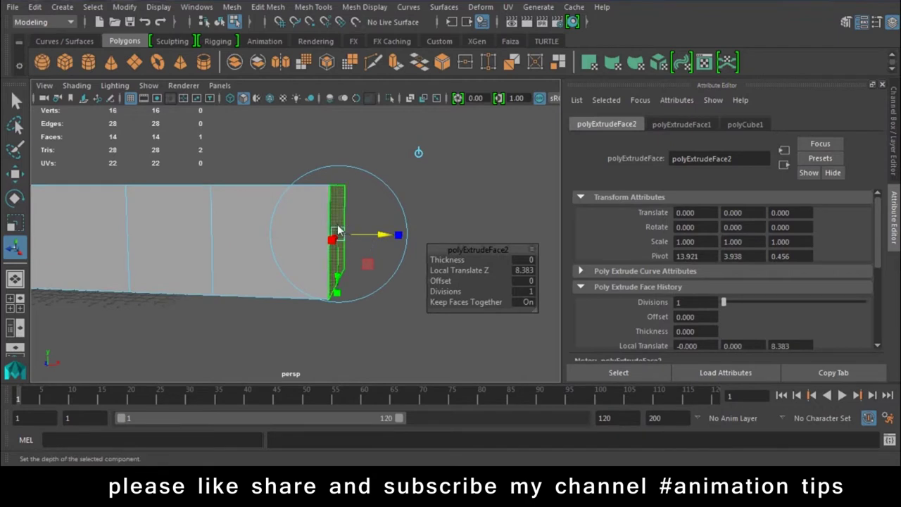
pyautogui.moveTo(394, 242); pyautogui.dragTo(377, 240)
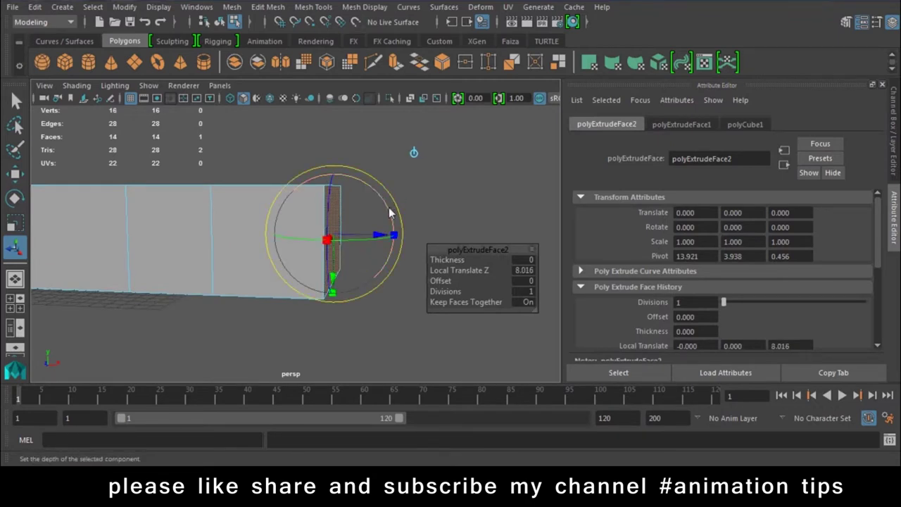
# Step: Tilt the new end face about 38 degrees, lower it, shrink it slightly and push it further out
pyautogui.moveTo(389, 214); pyautogui.dragTo(363, 183)
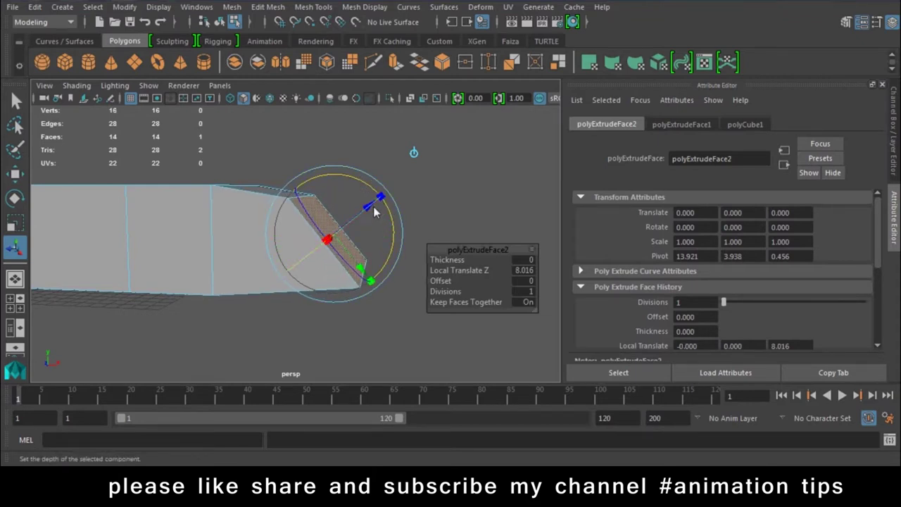
pyautogui.moveTo(361, 271); pyautogui.dragTo(340, 240)
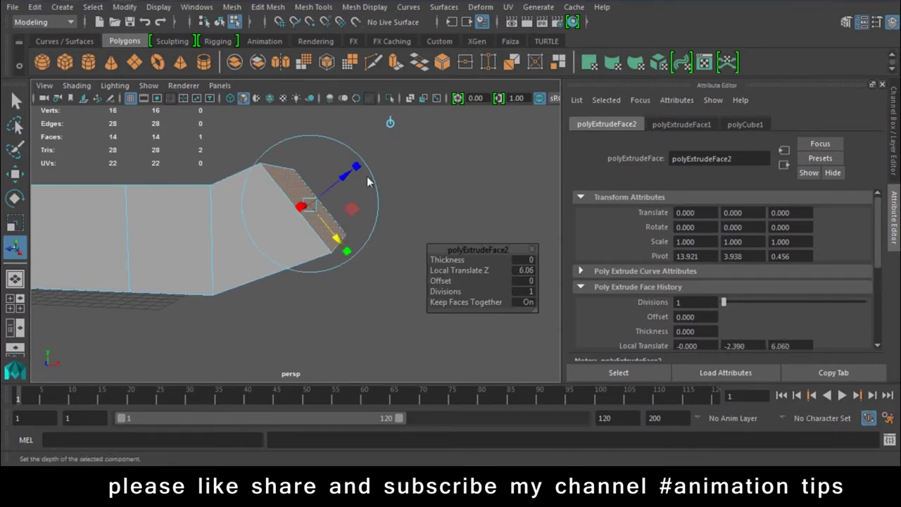
pyautogui.click(357, 169)
pyautogui.moveTo(312, 209)
pyautogui.mouseDown()
pyautogui.moveTo(304, 195)
pyautogui.moveTo(301, 221)
pyautogui.moveTo(322, 237)
pyautogui.moveTo(298, 245)
pyautogui.mouseUp()
pyautogui.keyDown('alt'); pyautogui.moveTo(286, 215); pyautogui.dragTo(320, 258); pyautogui.keyUp('alt')
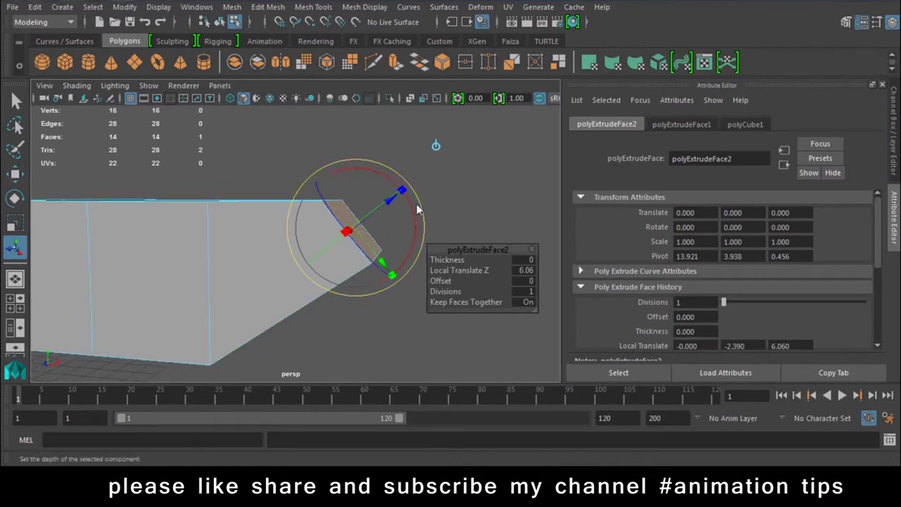
pyautogui.moveTo(396, 197)
pyautogui.mouseDown()
pyautogui.moveTo(500, 149)
pyautogui.moveTo(369, 211)
pyautogui.moveTo(475, 167)
pyautogui.moveTo(419, 202)
pyautogui.moveTo(426, 228)
pyautogui.moveTo(414, 169)
pyautogui.mouseUp()
pyautogui.press('e')
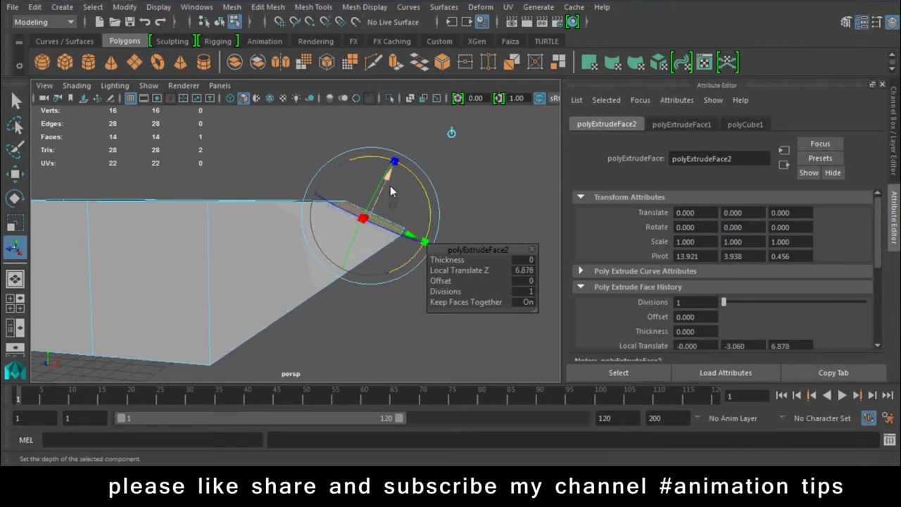
pyautogui.keyDown('alt'); pyautogui.moveTo(390, 221); pyautogui.dragTo(332, 248); pyautogui.keyUp('alt')
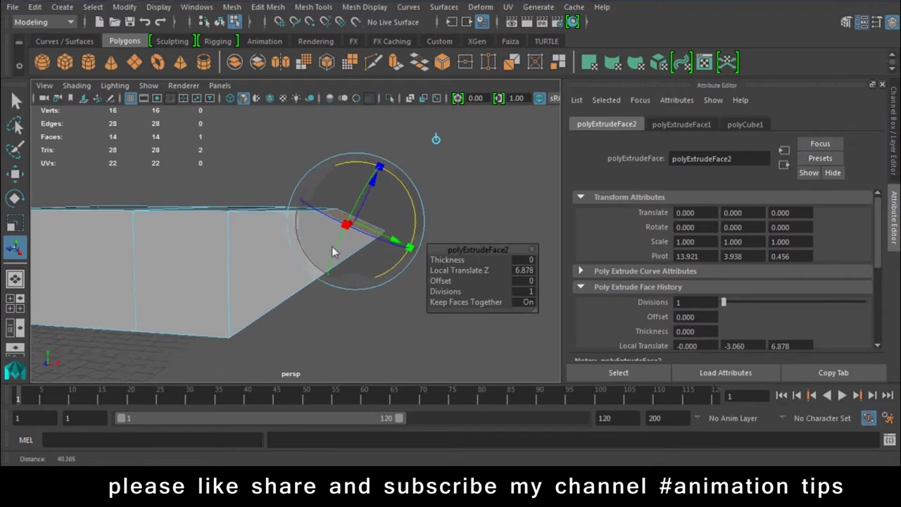
# Step: Extrude the angled end face again, rotate it so the section bends upward, and slide it down
pyautogui.click(396, 66)
pyautogui.moveTo(338, 383)
pyautogui.keyDown('alt'); pyautogui.mouseDown()
pyautogui.moveTo(339, 288)
pyautogui.moveTo(433, 302)
pyautogui.moveTo(331, 245)
pyautogui.moveTo(351, 199)
pyautogui.moveTo(401, 138)
pyautogui.mouseUp(); pyautogui.keyUp('alt')
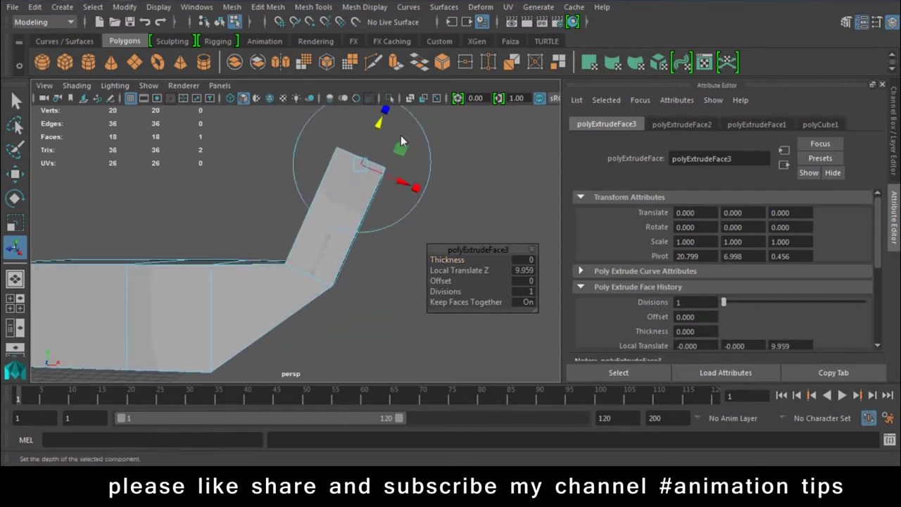
pyautogui.click(406, 218)
pyautogui.moveTo(413, 208)
pyautogui.mouseDown()
pyautogui.moveTo(427, 191)
pyautogui.moveTo(398, 217)
pyautogui.moveTo(399, 192)
pyautogui.moveTo(386, 195)
pyautogui.mouseUp()
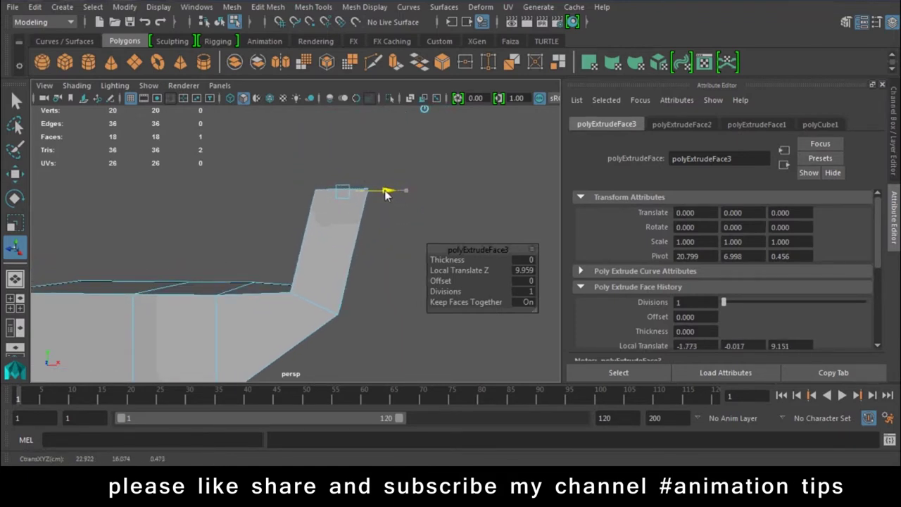
pyautogui.moveTo(346, 149); pyautogui.dragTo(343, 190)
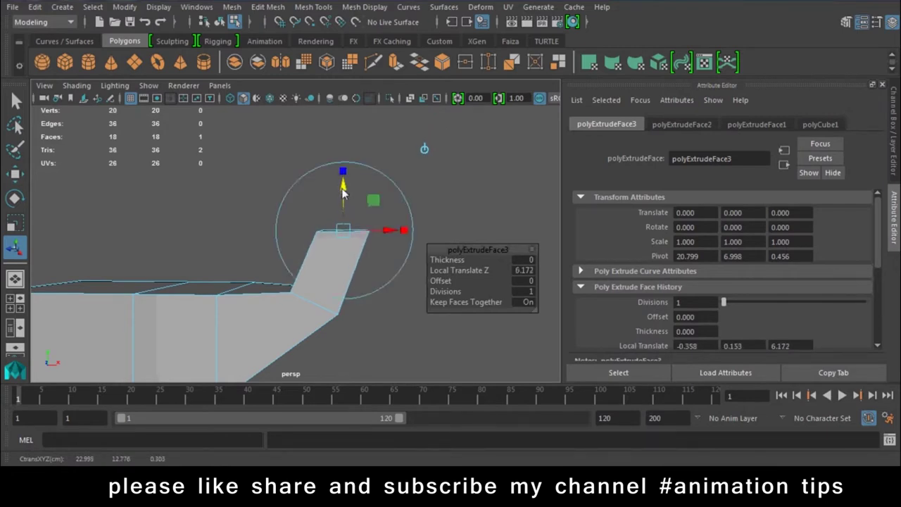
# Step: Extrude the top face about 5 units up, shift it left and tilt it to bend the section
pyautogui.click(396, 63)
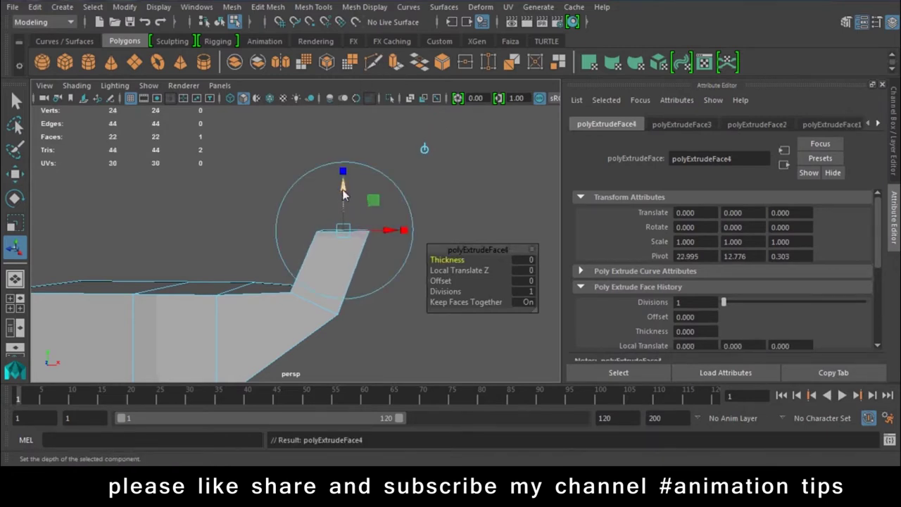
pyautogui.moveTo(343, 194); pyautogui.dragTo(358, 131)
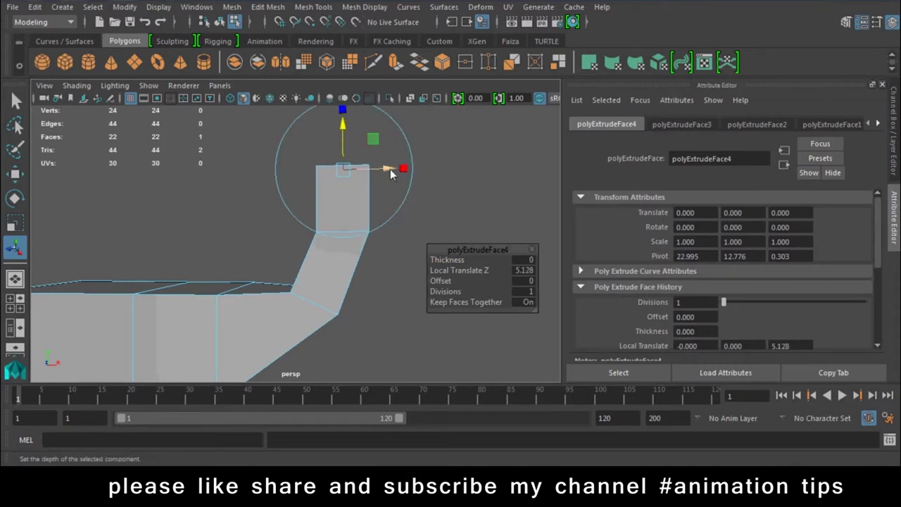
pyautogui.moveTo(391, 170); pyautogui.dragTo(364, 170)
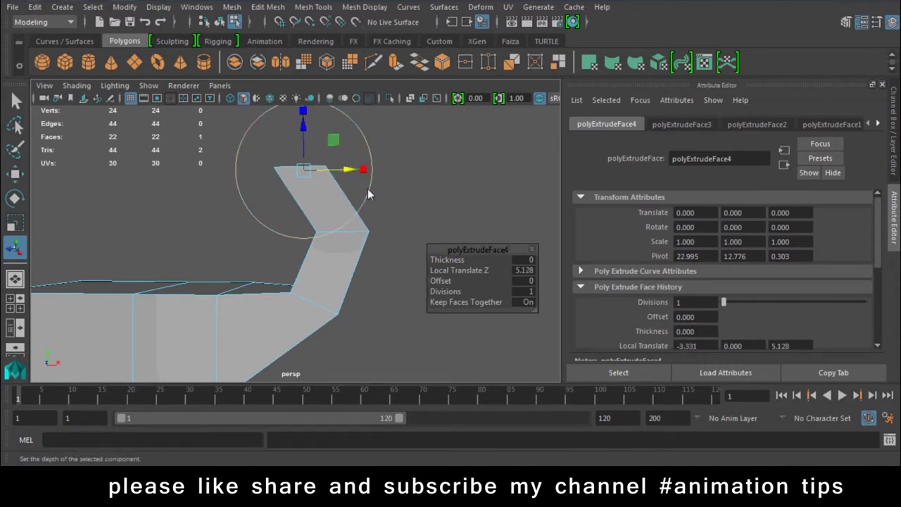
pyautogui.click(367, 190)
pyautogui.moveTo(363, 174); pyautogui.dragTo(380, 186)
pyautogui.keyDown('alt'); pyautogui.moveTo(290, 283); pyautogui.dragTo(306, 283, button='middle'); pyautogui.keyUp('alt')
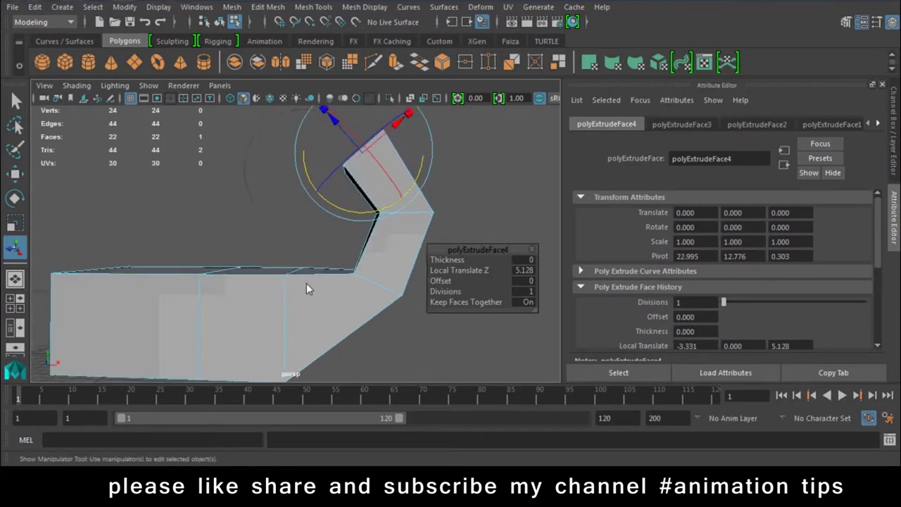
pyautogui.keyDown('alt'); pyautogui.moveTo(306, 284); pyautogui.dragTo(363, 211); pyautogui.keyUp('alt')
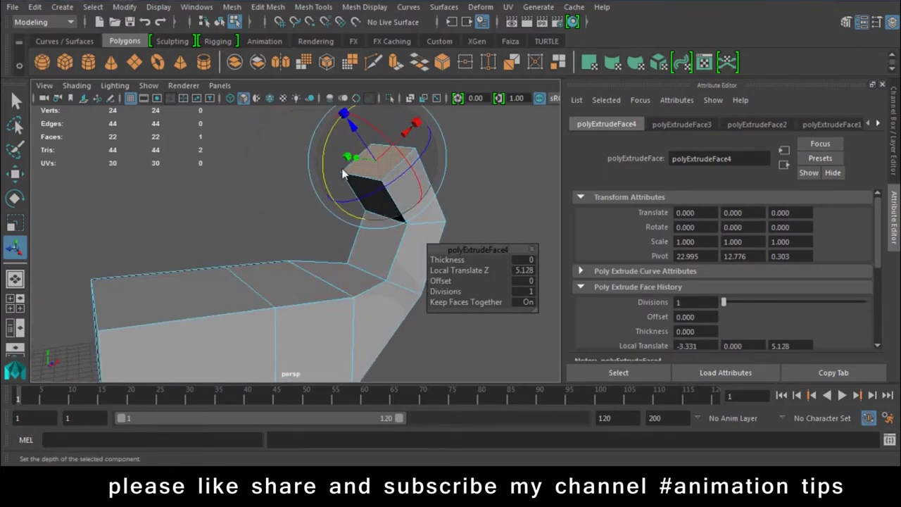
pyautogui.keyDown('alt'); pyautogui.moveTo(342, 174); pyautogui.dragTo(311, 204); pyautogui.keyUp('alt')
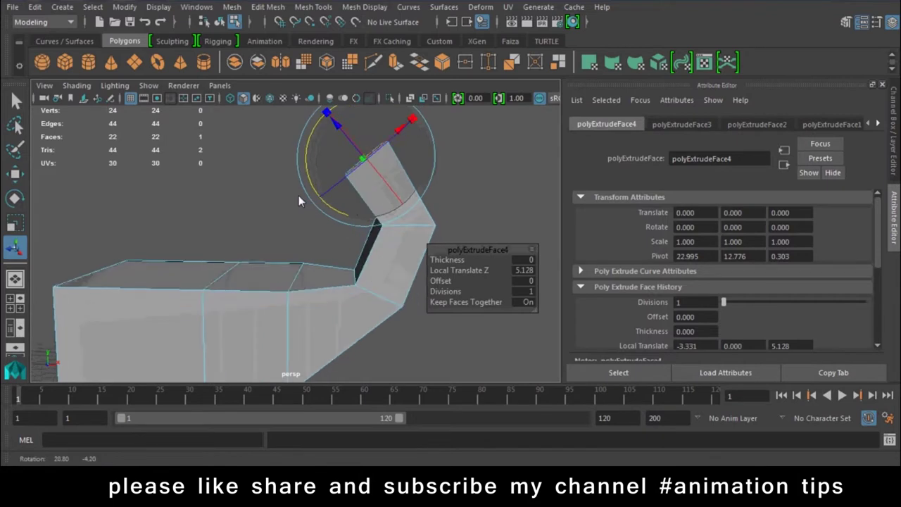
# Step: Add a final extrusion to the end face, rotating and pulling it out, then return to Object Mode
pyautogui.click(395, 64)
pyautogui.moveTo(315, 136)
pyautogui.keyDown('alt'); pyautogui.mouseDown()
pyautogui.moveTo(376, 218)
pyautogui.moveTo(390, 204)
pyautogui.mouseUp(); pyautogui.keyUp('alt')
pyautogui.click(390, 204)
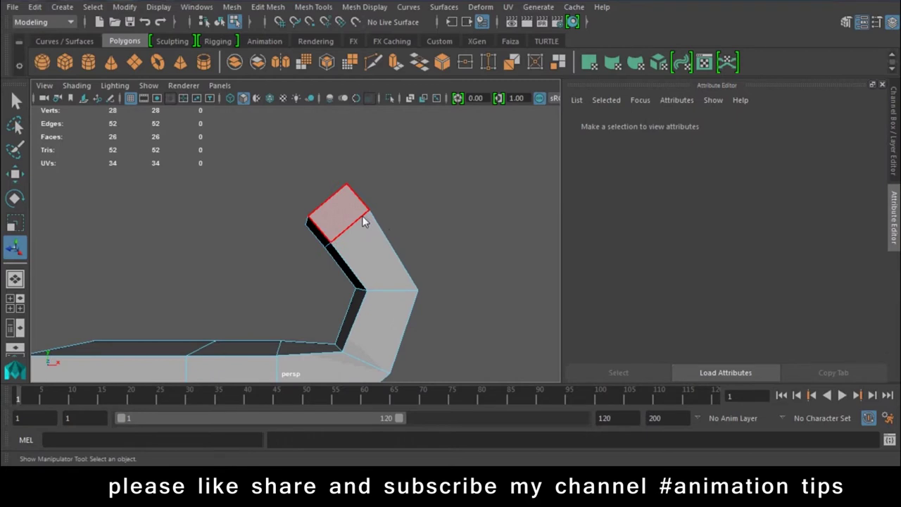
pyautogui.hotkey('ctrl', 'z')
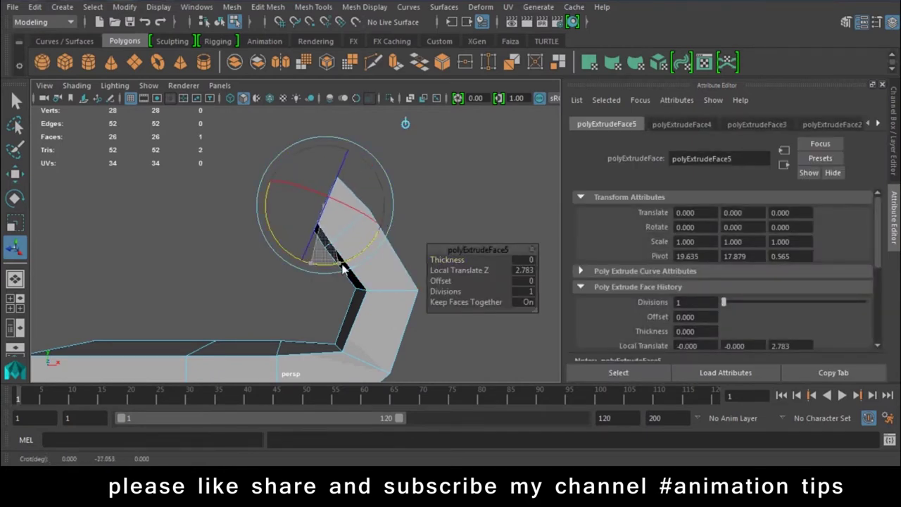
pyautogui.moveTo(302, 274)
pyautogui.mouseDown()
pyautogui.moveTo(282, 204)
pyautogui.moveTo(301, 235)
pyautogui.moveTo(306, 278)
pyautogui.mouseUp()
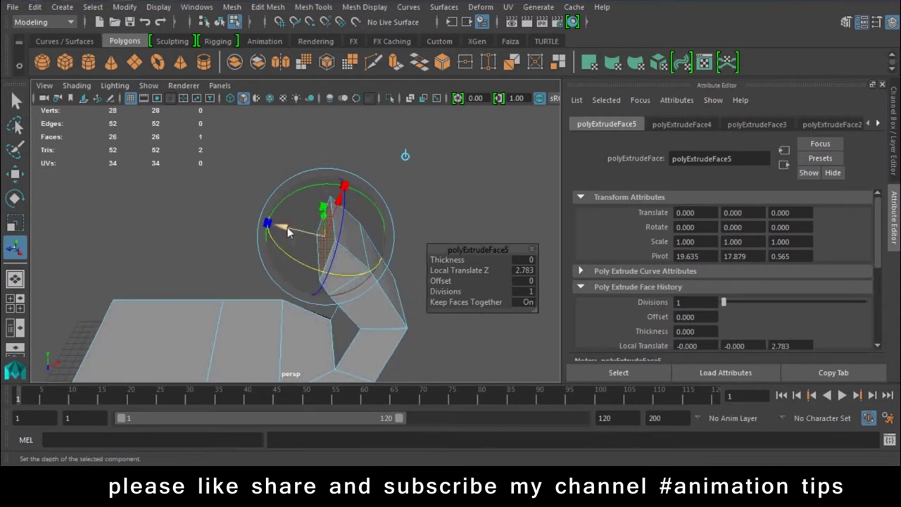
pyautogui.moveTo(287, 226); pyautogui.dragTo(267, 254)
pyautogui.moveTo(276, 284)
pyautogui.keyDown('alt'); pyautogui.mouseDown()
pyautogui.moveTo(268, 273)
pyautogui.moveTo(462, 266)
pyautogui.moveTo(304, 278)
pyautogui.moveTo(153, 272)
pyautogui.moveTo(255, 287)
pyautogui.moveTo(280, 343)
pyautogui.mouseUp(); pyautogui.keyUp('alt')
pyautogui.moveTo(376, 141); pyautogui.dragTo(380, 94, button='right')
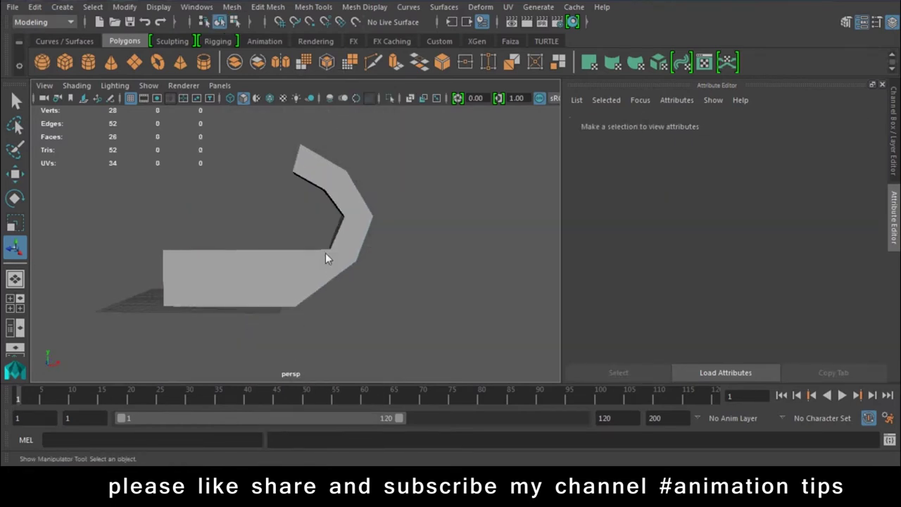
pyautogui.click(329, 256)
# Step: Delete the bent tube and draw a new, shorter polygon cube on the grid
pyautogui.press('Delete')
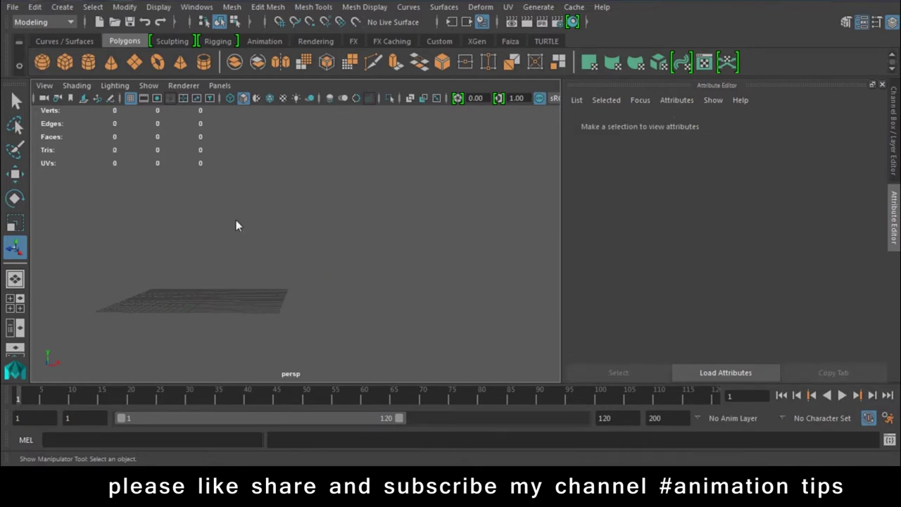
pyautogui.click(65, 62)
pyautogui.moveTo(164, 293)
pyautogui.mouseDown()
pyautogui.moveTo(310, 337)
pyautogui.moveTo(292, 204)
pyautogui.moveTo(289, 226)
pyautogui.mouseUp()
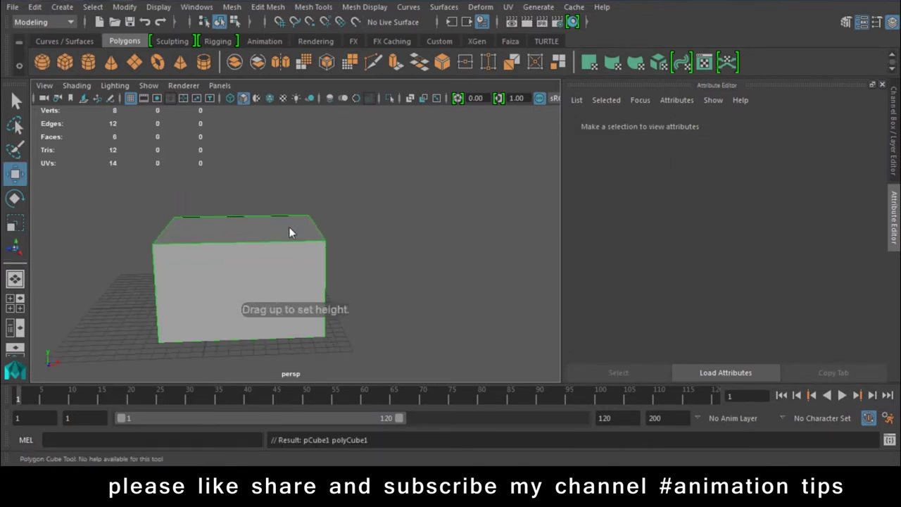
pyautogui.moveTo(261, 242); pyautogui.dragTo(267, 145, button='right')
pyautogui.click(258, 230)
pyautogui.moveTo(239, 163)
pyautogui.mouseDown()
pyautogui.moveTo(230, 241)
pyautogui.moveTo(270, 203)
pyautogui.mouseUp()
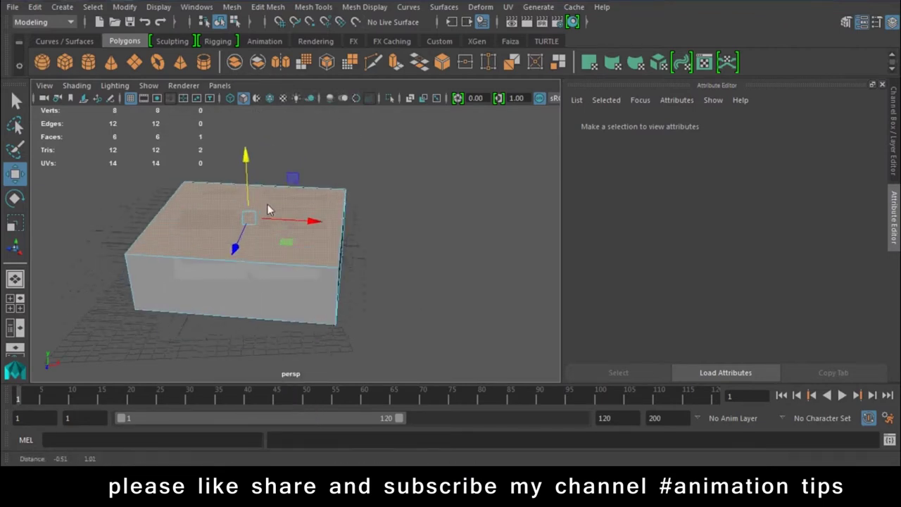
# Step: Extrude the top face inward into a rim, then extrude it again and sink it -3.589 units
pyautogui.click(396, 63)
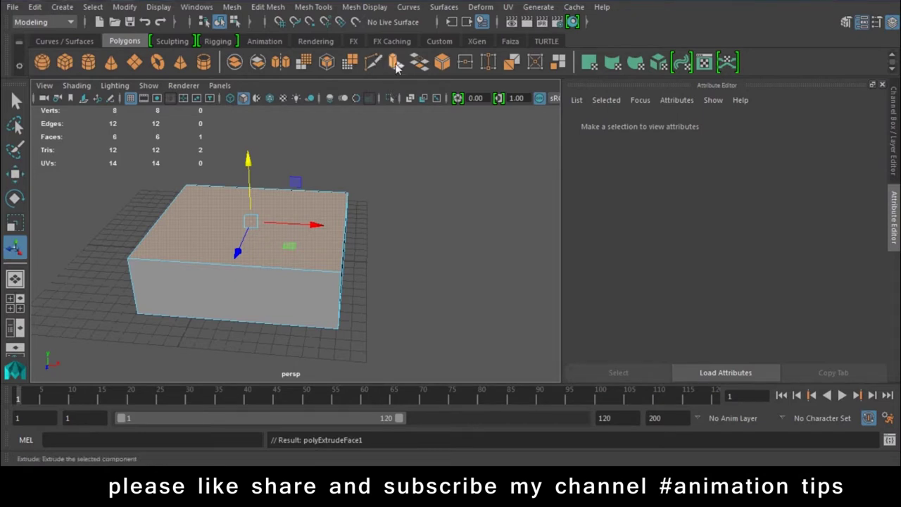
pyautogui.keyDown('alt'); pyautogui.moveTo(239, 261); pyautogui.dragTo(298, 287, button='right'); pyautogui.keyUp('alt')
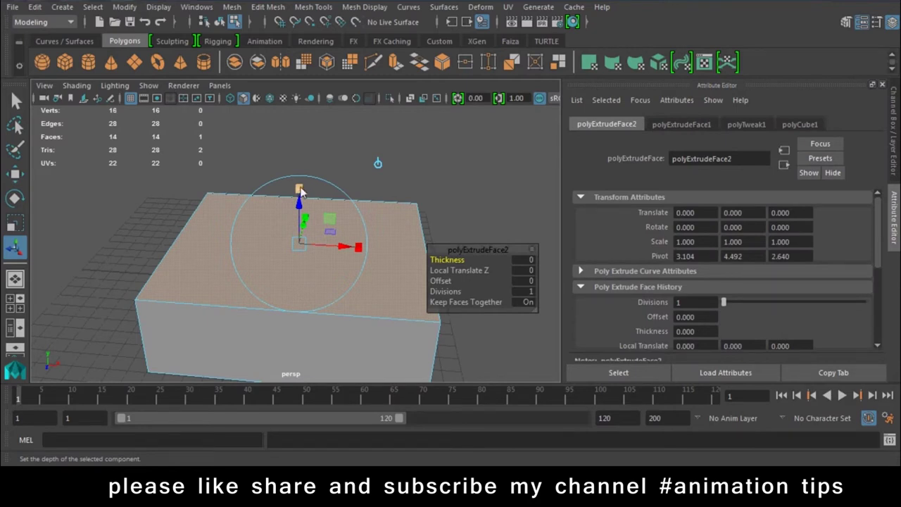
pyautogui.moveTo(302, 250); pyautogui.dragTo(159, 257)
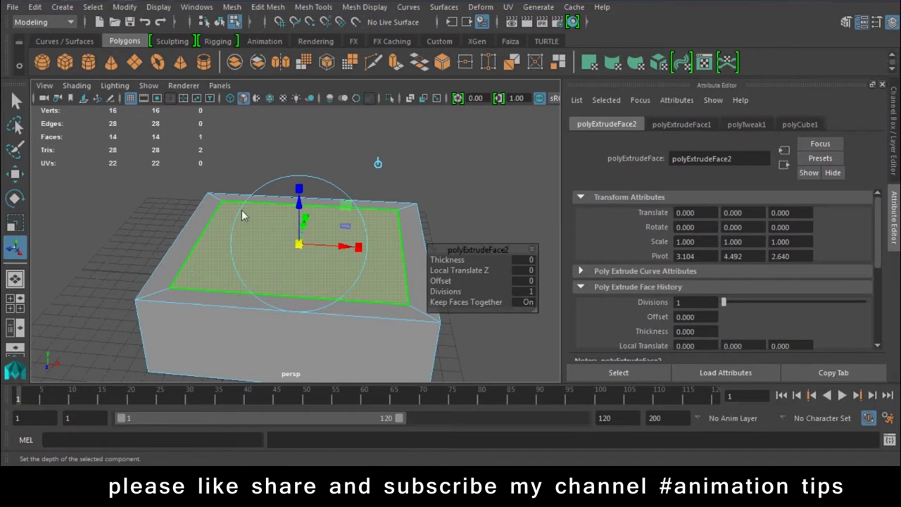
pyautogui.click(397, 67)
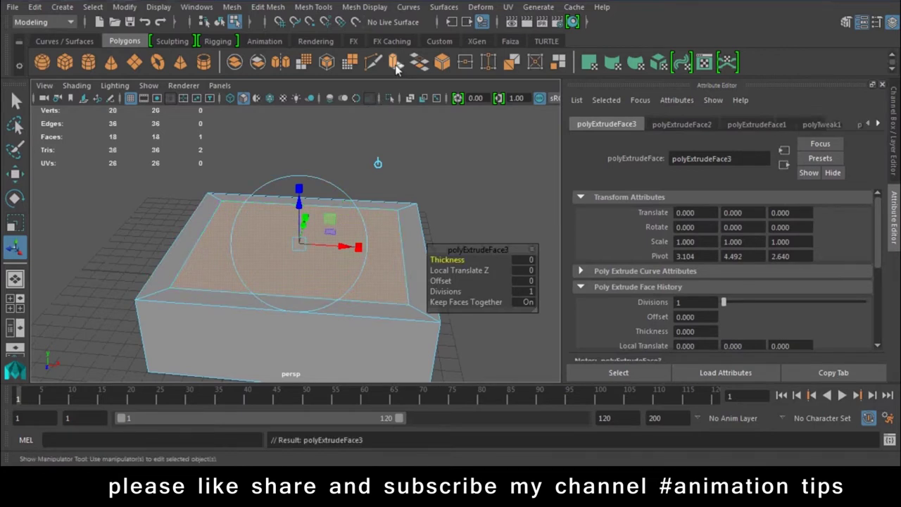
pyautogui.moveTo(299, 204); pyautogui.dragTo(302, 263)
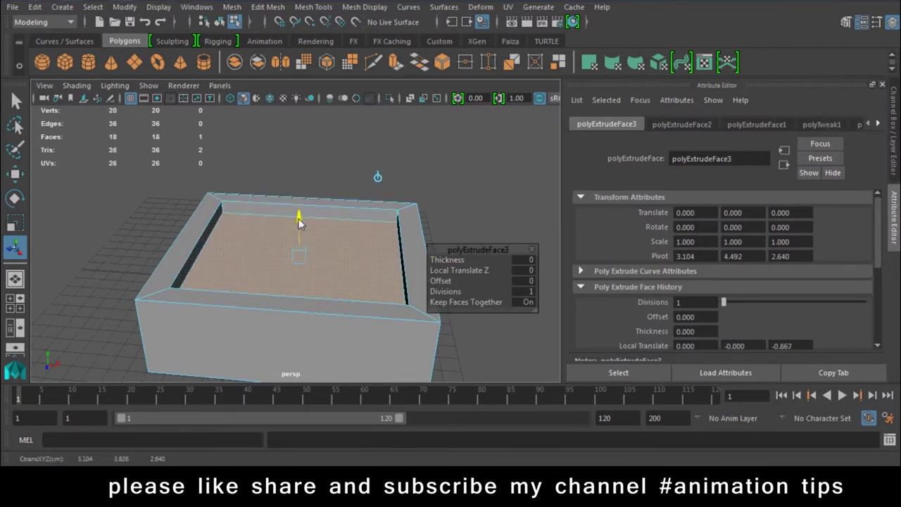
pyautogui.scroll(5, 296, 258)
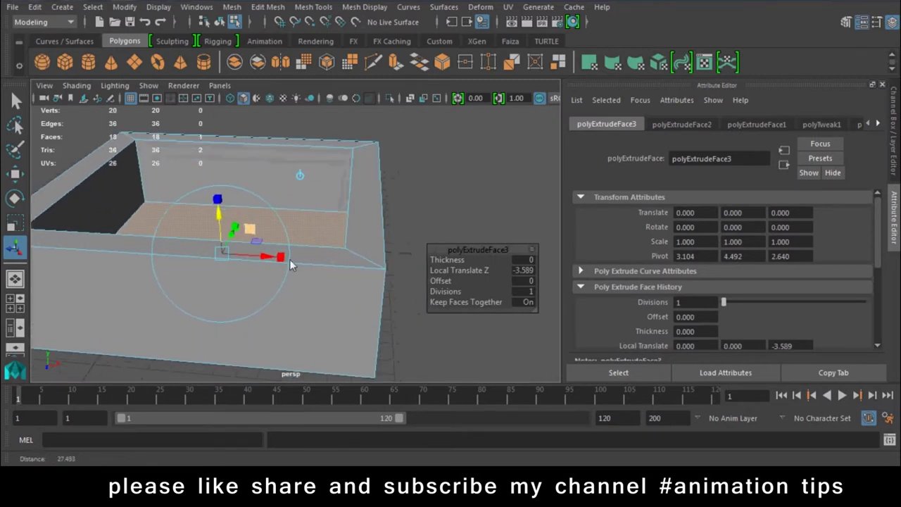
pyautogui.scroll(-3, 410, 230)
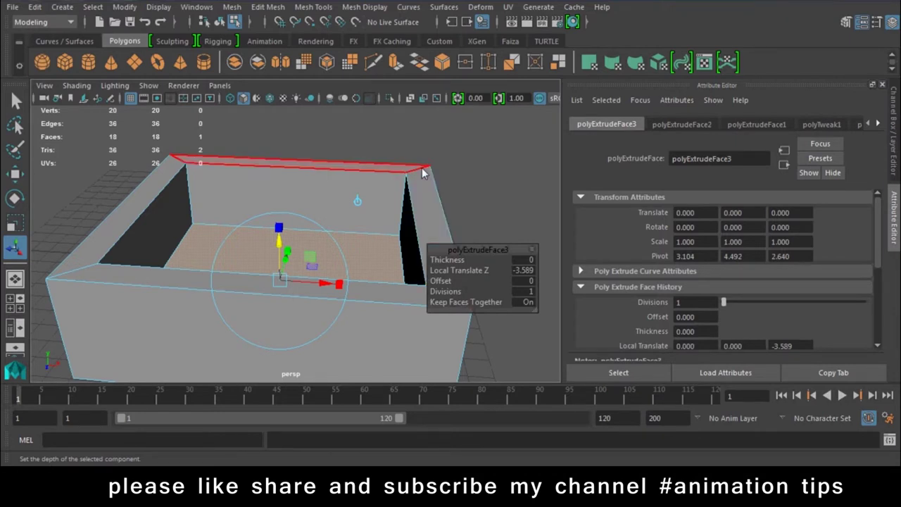
# Step: Cycle through the W/E/R move, rotate and scale tools on the box's floor face and pull it upward
pyautogui.press('w')
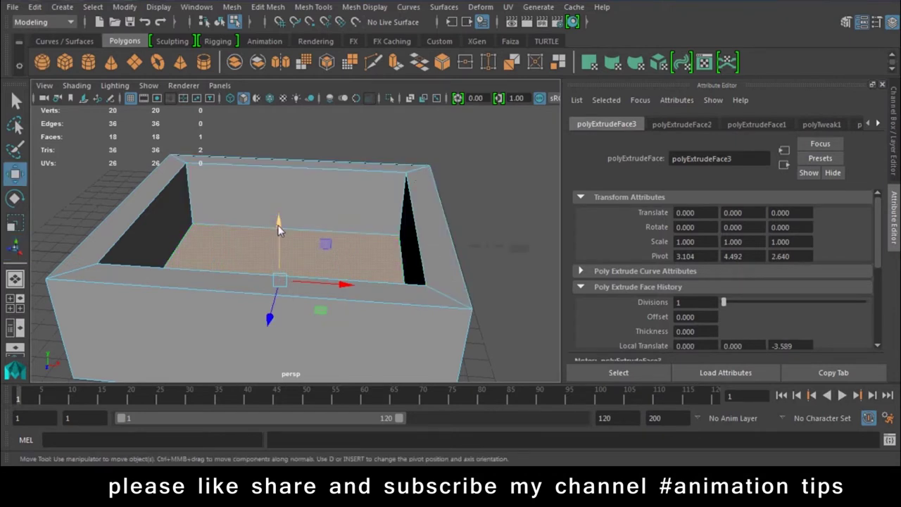
pyautogui.moveTo(278, 225); pyautogui.dragTo(301, 191)
pyautogui.hotkey('ctrl', 'z')
pyautogui.press('e')
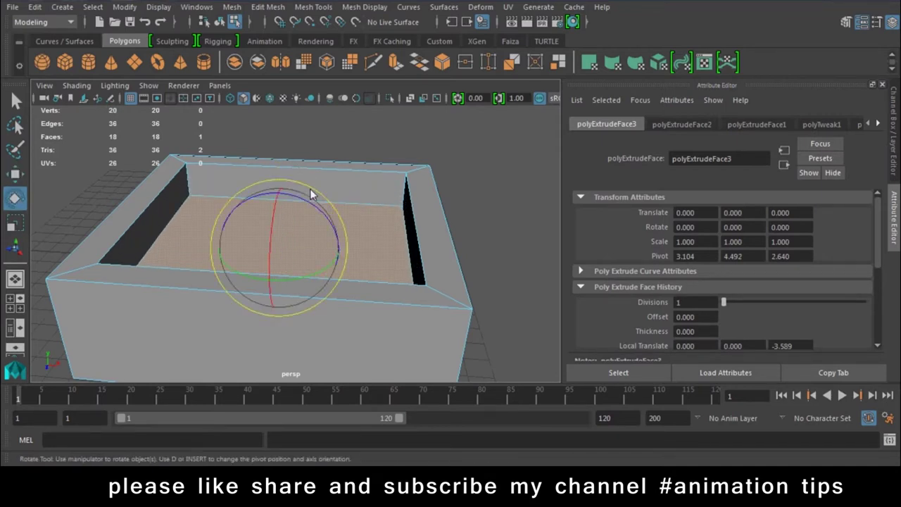
pyautogui.press('r')
pyautogui.press('w')
pyautogui.press('e')
pyautogui.press('r')
pyautogui.press('w')
pyautogui.press('e')
pyautogui.press('r')
pyautogui.press('w')
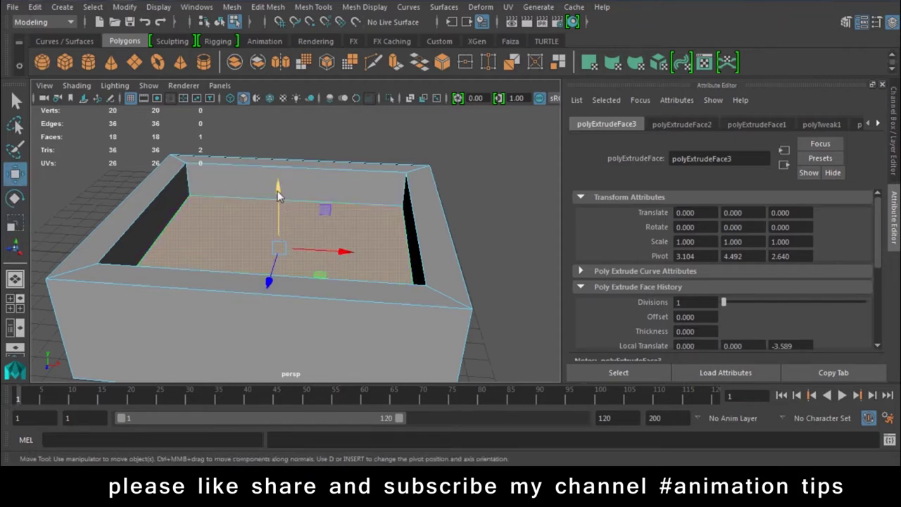
pyautogui.moveTo(277, 191); pyautogui.dragTo(314, 66)
pyautogui.scroll(-5, 368, 262)
pyautogui.scroll(-3, 368, 262)
pyautogui.moveTo(366, 185); pyautogui.dragTo(438, 83, button='right')
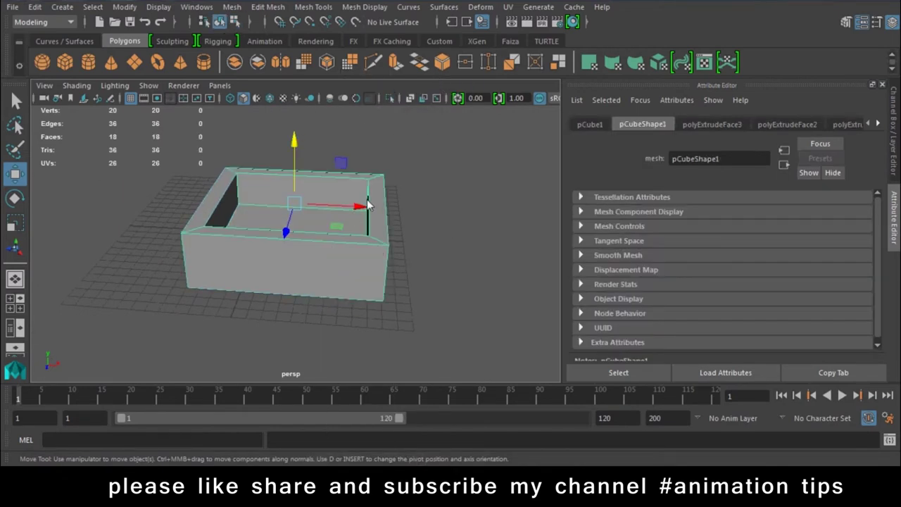
# Step: Select and delete the hollow box, leaving the grid empty for a polygon sphere
pyautogui.click(397, 273)
pyautogui.click(344, 248)
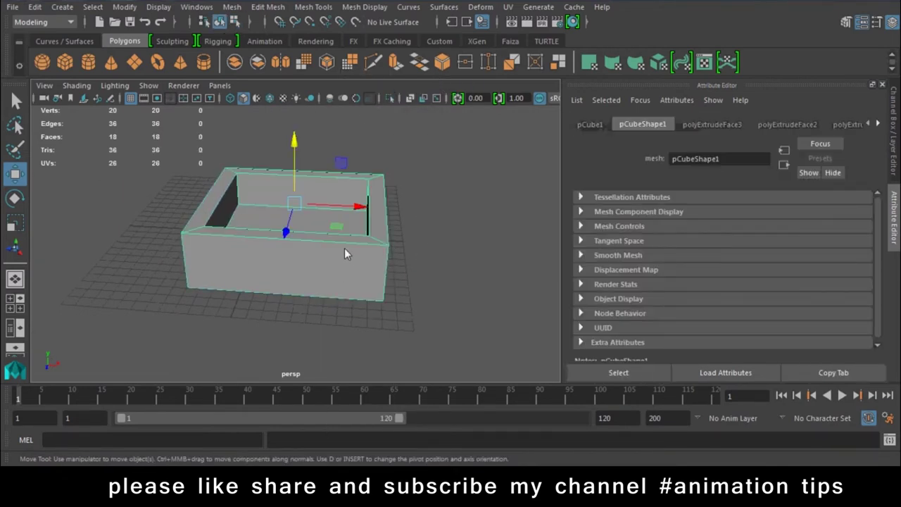
pyautogui.press('Delete')
pyautogui.click(42, 64)
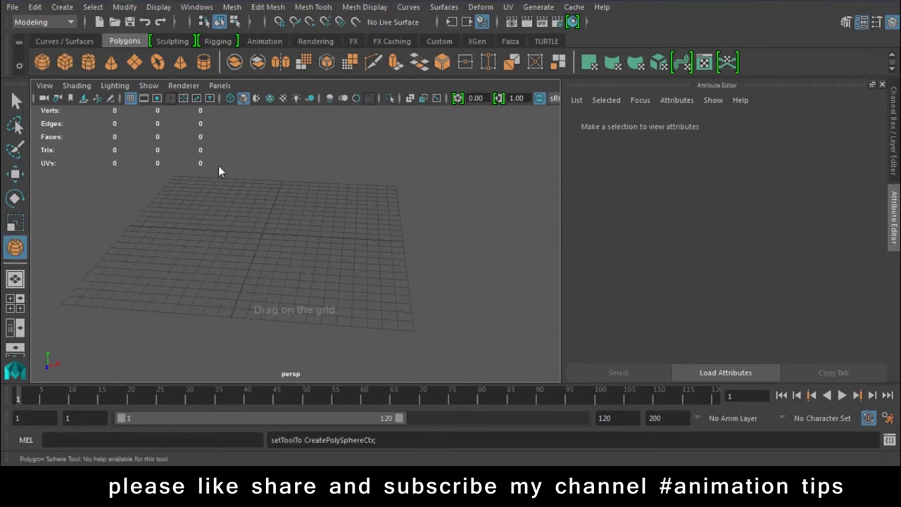
# Step: Draw a polygon sphere, then cycle through Front, Persp and Top views, ending in Front
pyautogui.moveTo(265, 239); pyautogui.dragTo(298, 253)
pyautogui.press('space')
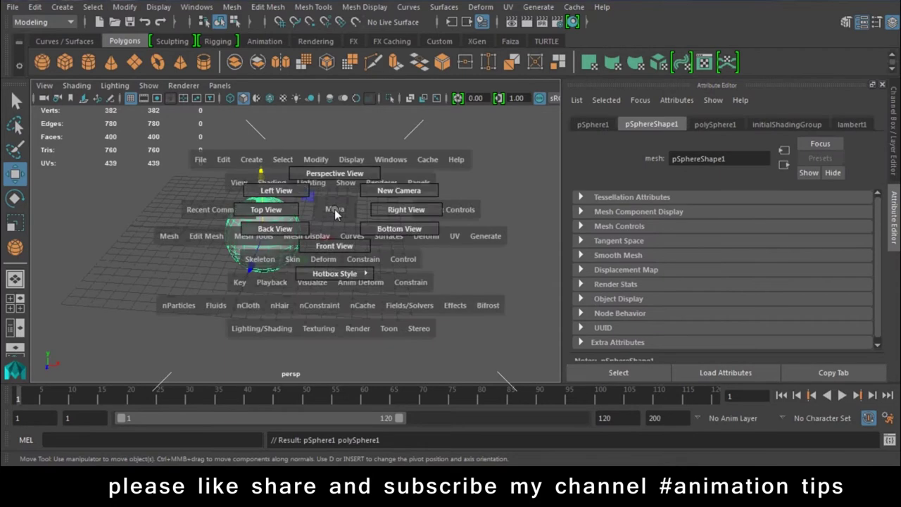
pyautogui.moveTo(335, 213); pyautogui.dragTo(334, 245)
pyautogui.press('f')
pyautogui.press('space')
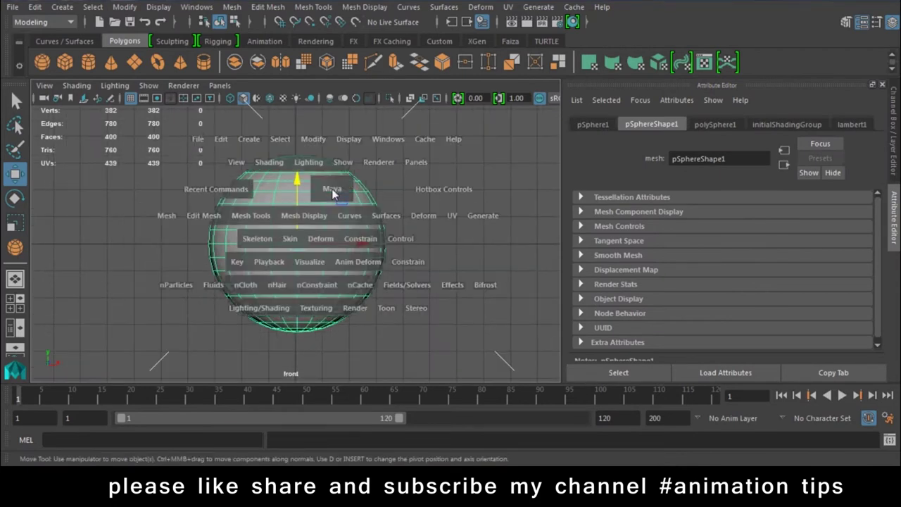
pyautogui.moveTo(332, 193); pyautogui.dragTo(370, 268)
pyautogui.press('space')
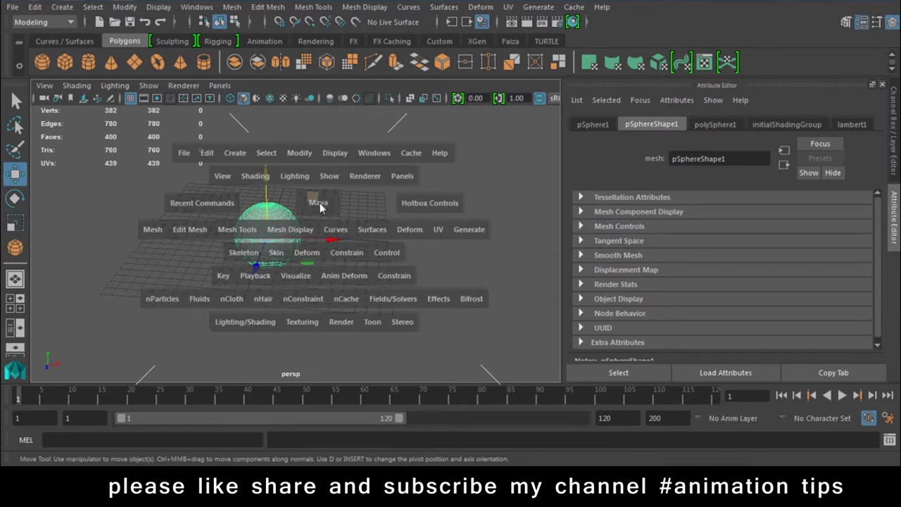
pyautogui.moveTo(320, 203); pyautogui.dragTo(322, 224)
pyautogui.press('space')
pyautogui.moveTo(321, 206)
pyautogui.mouseDown()
pyautogui.moveTo(261, 211)
pyautogui.moveTo(280, 168)
pyautogui.moveTo(299, 210)
pyautogui.moveTo(224, 210)
pyautogui.mouseUp()
pyautogui.press('space')
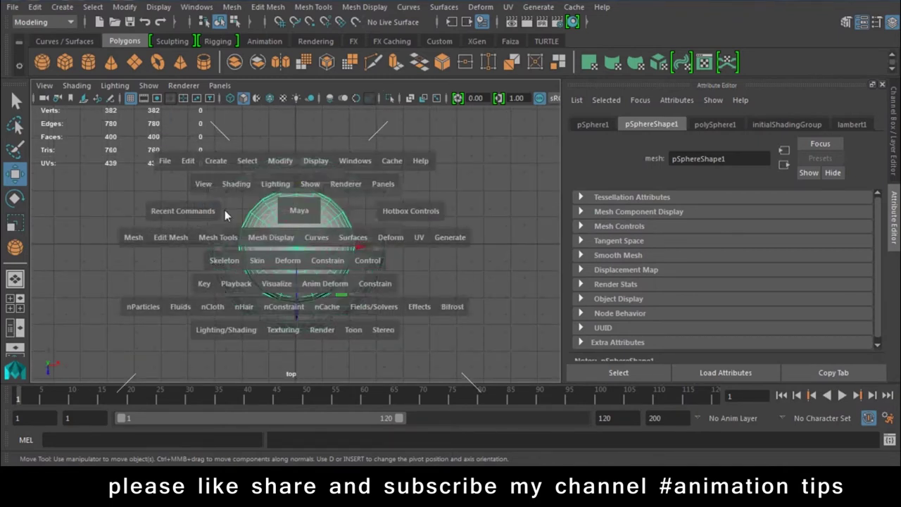
pyautogui.moveTo(301, 193); pyautogui.dragTo(302, 232)
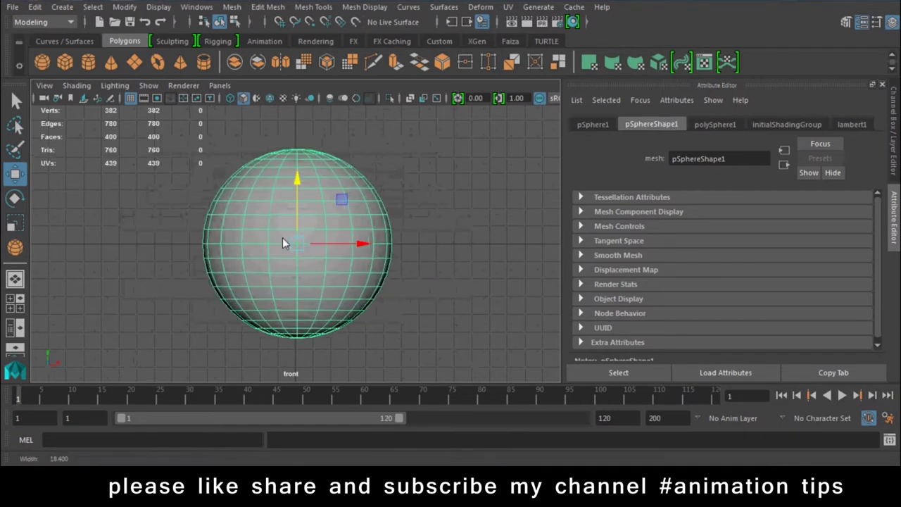
# Step: In Face mode, marquee-select the sphere's middle row of faces in front view, then view it in perspective
pyautogui.rightClick(425, 185)
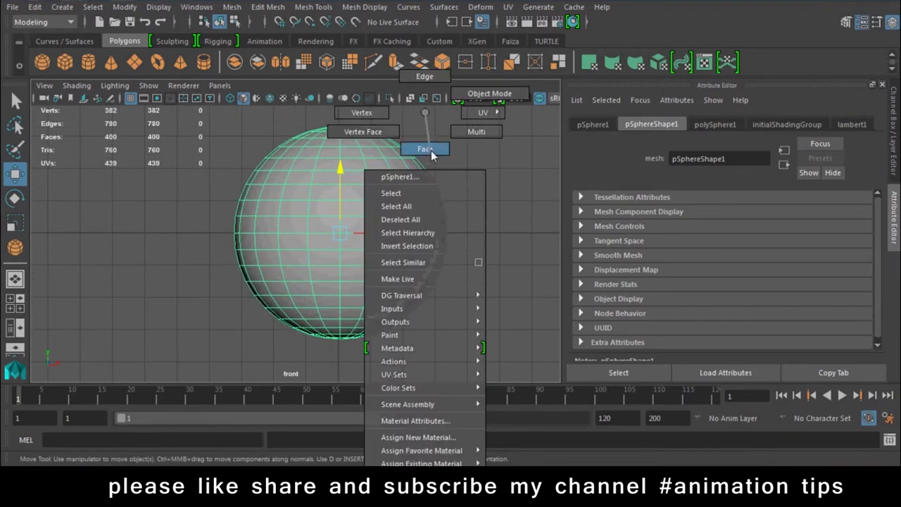
pyautogui.click(431, 150)
pyautogui.moveTo(466, 217); pyautogui.dragTo(205, 229)
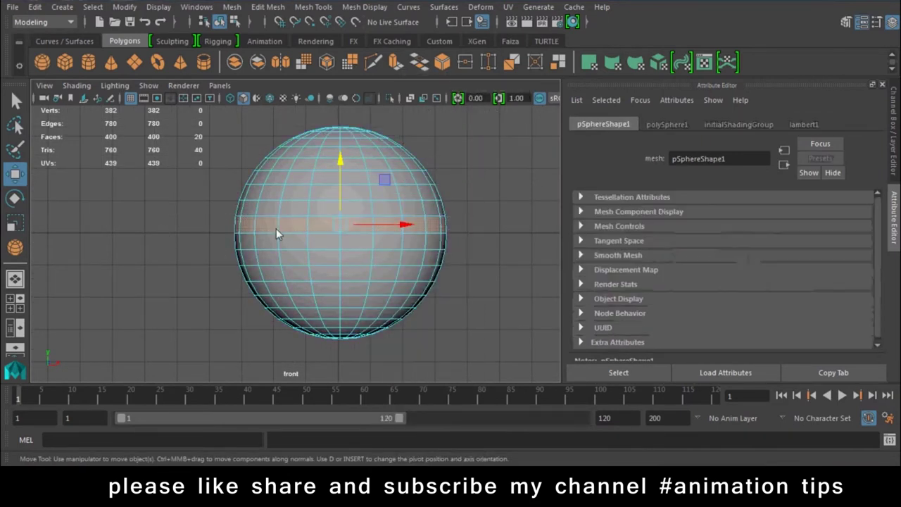
pyautogui.click(499, 221)
pyautogui.moveTo(493, 221); pyautogui.dragTo(177, 224)
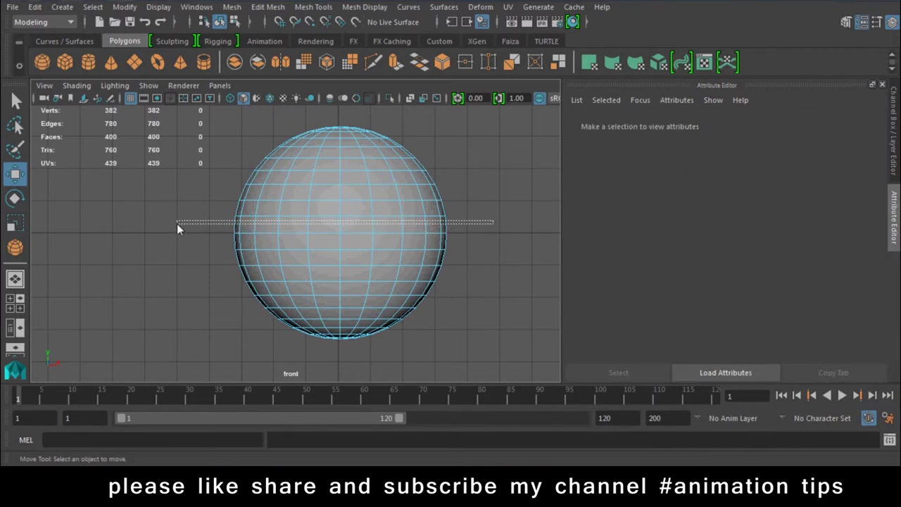
pyautogui.press('space')
pyautogui.moveTo(304, 261); pyautogui.dragTo(332, 284)
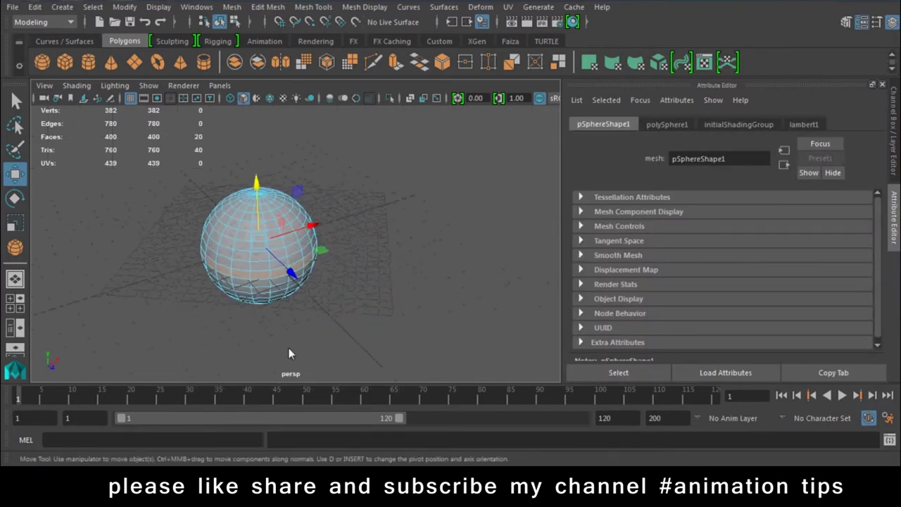
pyautogui.keyDown('alt'); pyautogui.moveTo(288, 348); pyautogui.dragTo(358, 328); pyautogui.keyUp('alt')
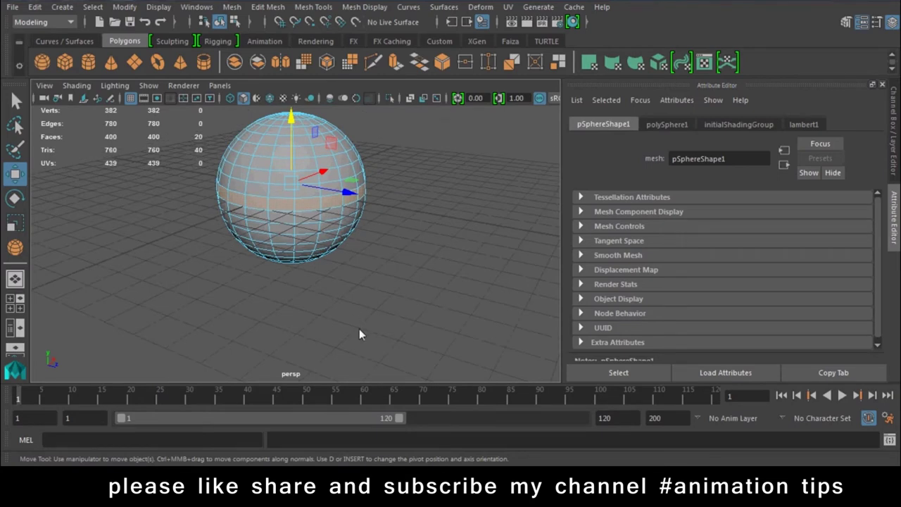
# Step: Extrude the middle band and, after undoing trial pulls, drag it out 4.734 units into a wide ring
pyautogui.click(394, 64)
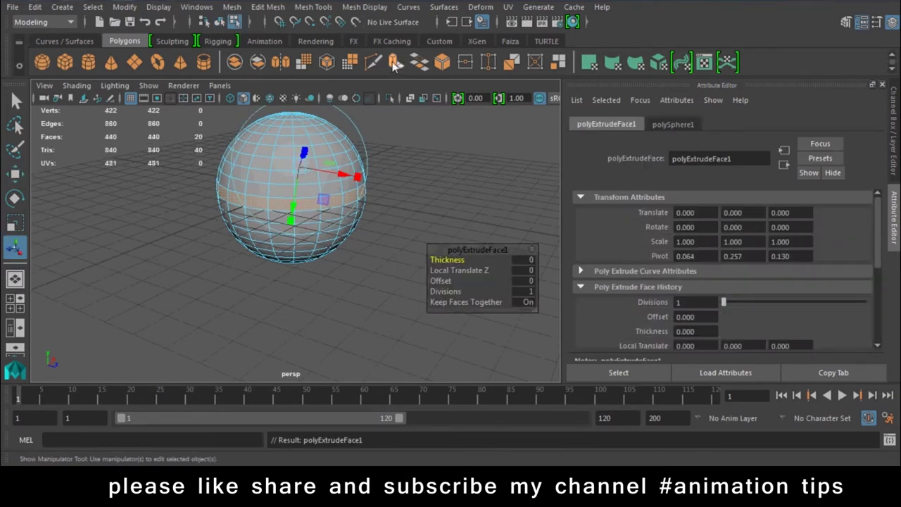
pyautogui.keyDown('alt'); pyautogui.moveTo(405, 103); pyautogui.dragTo(361, 171); pyautogui.keyUp('alt')
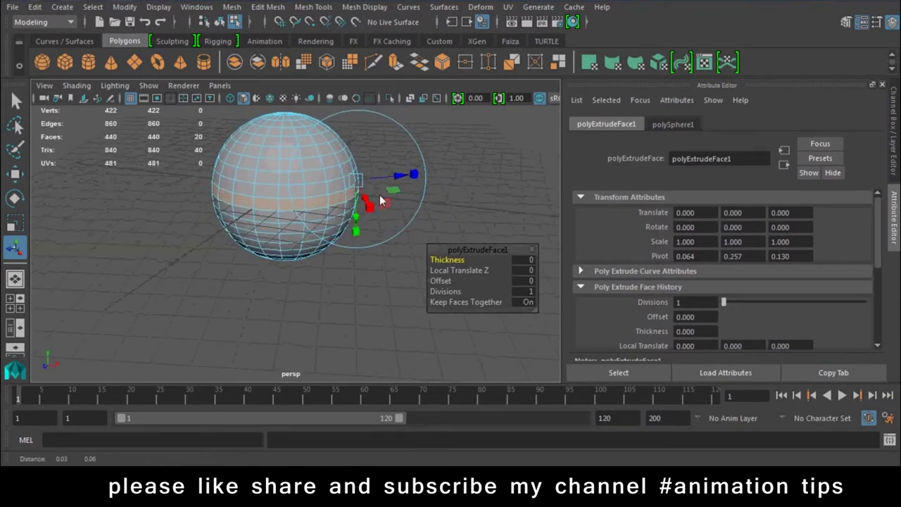
pyautogui.scroll(5, 408, 238)
pyautogui.moveTo(408, 244)
pyautogui.keyDown('alt'); pyautogui.mouseDown()
pyautogui.moveTo(394, 233)
pyautogui.moveTo(374, 243)
pyautogui.mouseUp(); pyautogui.keyUp('alt')
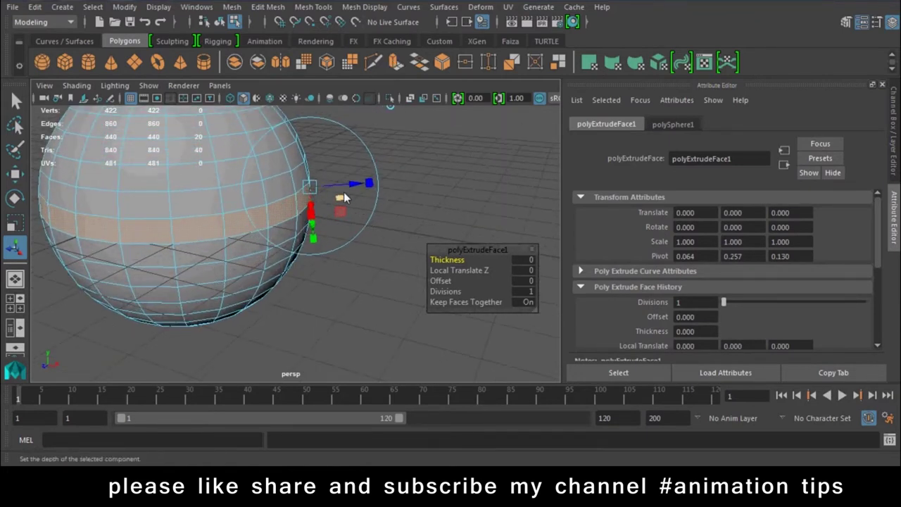
pyautogui.moveTo(354, 186); pyautogui.dragTo(434, 181)
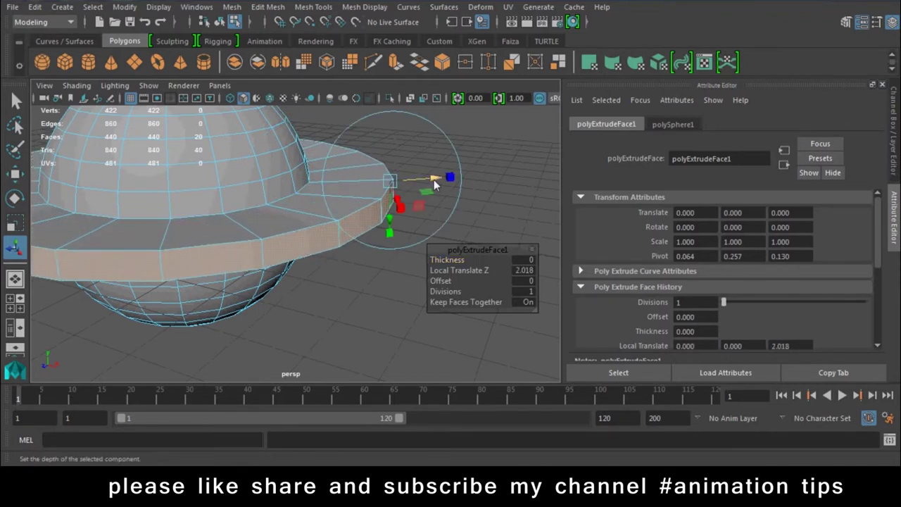
pyautogui.hotkey('ctrl', 'z')
pyautogui.moveTo(434, 180)
pyautogui.keyDown('alt'); pyautogui.mouseDown()
pyautogui.moveTo(270, 202)
pyautogui.moveTo(177, 232)
pyautogui.mouseUp(); pyautogui.keyUp('alt')
pyautogui.hotkey('ctrl', 'z')
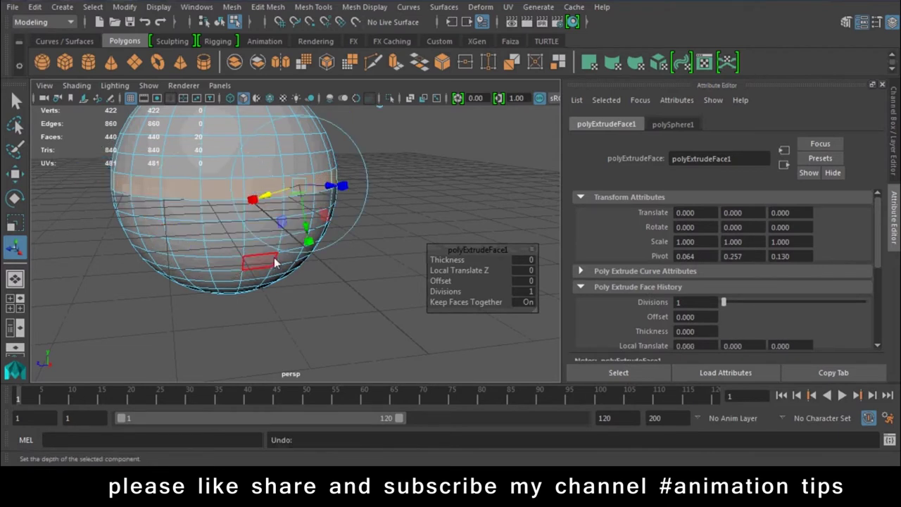
pyautogui.moveTo(303, 233); pyautogui.dragTo(298, 307)
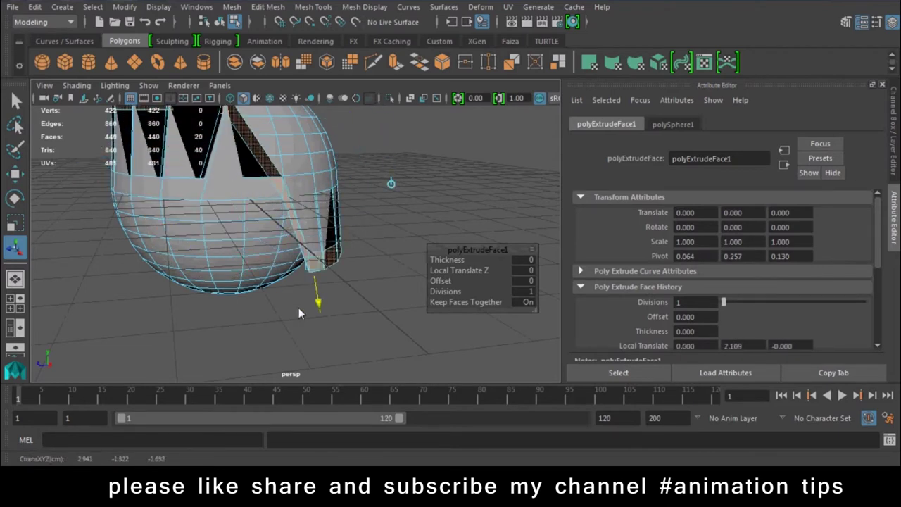
pyautogui.hotkey('ctrl', 'z')
pyautogui.keyDown('alt'); pyautogui.moveTo(276, 278); pyautogui.dragTo(338, 239); pyautogui.keyUp('alt')
pyautogui.moveTo(348, 183); pyautogui.dragTo(543, 210)
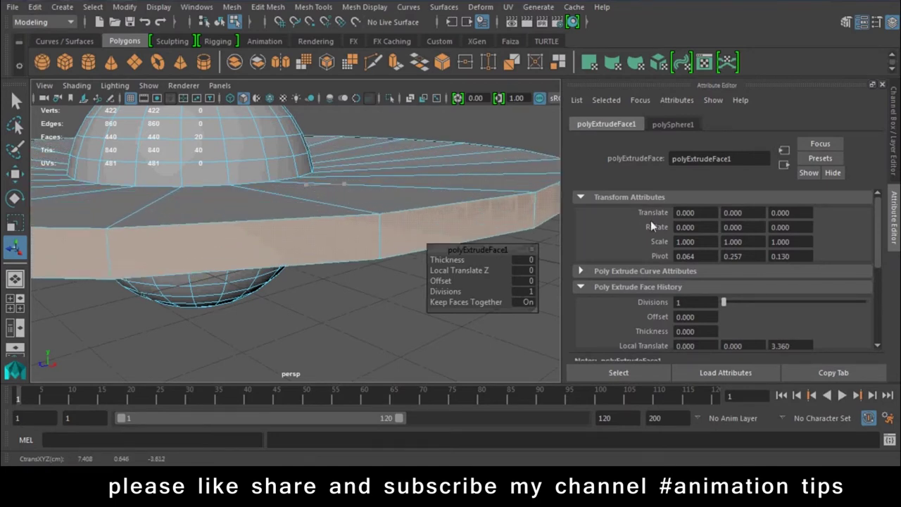
pyautogui.moveTo(543, 209); pyautogui.dragTo(559, 211)
pyautogui.moveTo(374, 272)
pyautogui.keyDown('alt'); pyautogui.mouseDown()
pyautogui.moveTo(261, 257)
pyautogui.moveTo(498, 303)
pyautogui.mouseUp(); pyautogui.keyUp('alt')
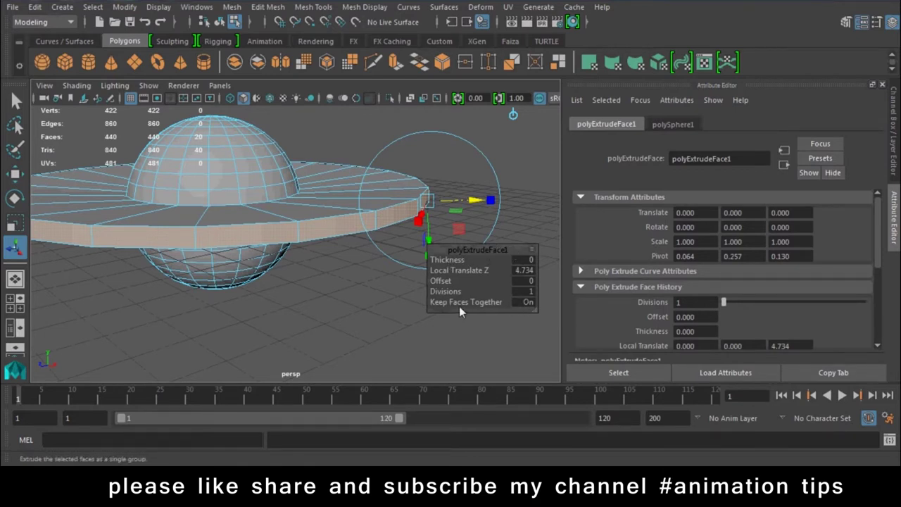
# Step: Toggle Keep Faces Together on and off, leaving it Off so 20 separate blocks radiate out
pyautogui.click(528, 303)
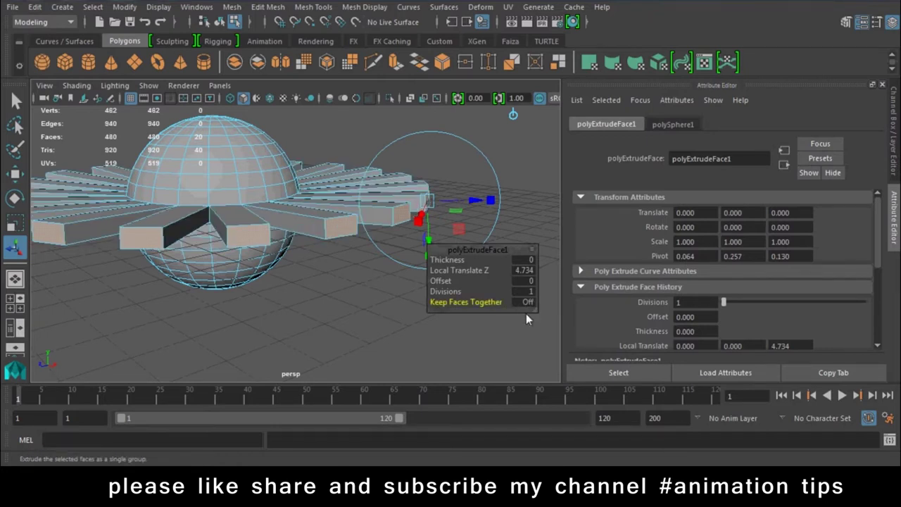
pyautogui.click(527, 302)
pyautogui.click(528, 302)
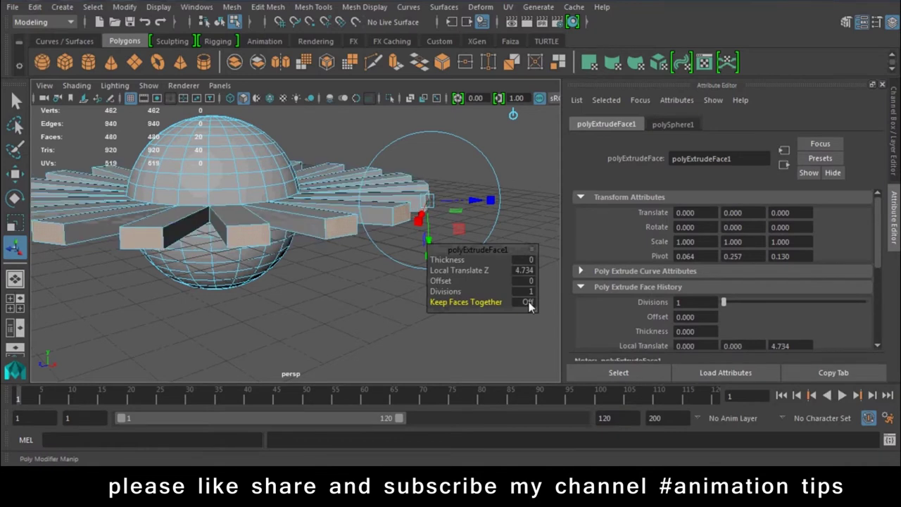
pyautogui.click(528, 303)
pyautogui.click(527, 302)
pyautogui.click(528, 302)
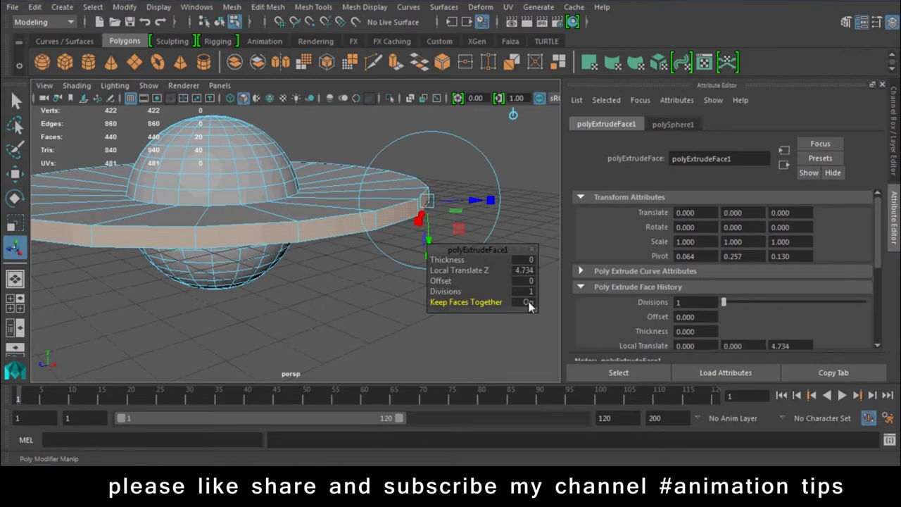
pyautogui.click(528, 302)
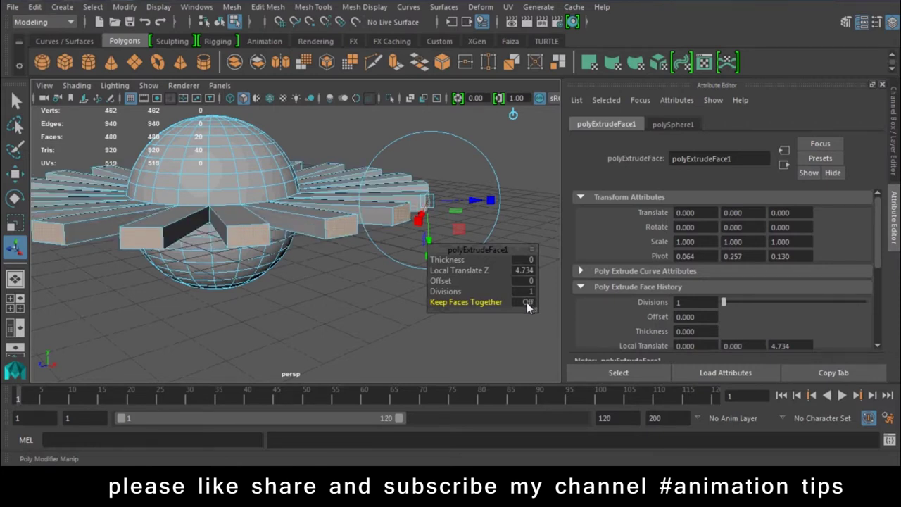
pyautogui.moveTo(384, 310)
pyautogui.keyDown('alt'); pyautogui.mouseDown()
pyautogui.moveTo(271, 309)
pyautogui.moveTo(214, 289)
pyautogui.moveTo(283, 286)
pyautogui.moveTo(317, 254)
pyautogui.mouseUp(); pyautogui.keyUp('alt')
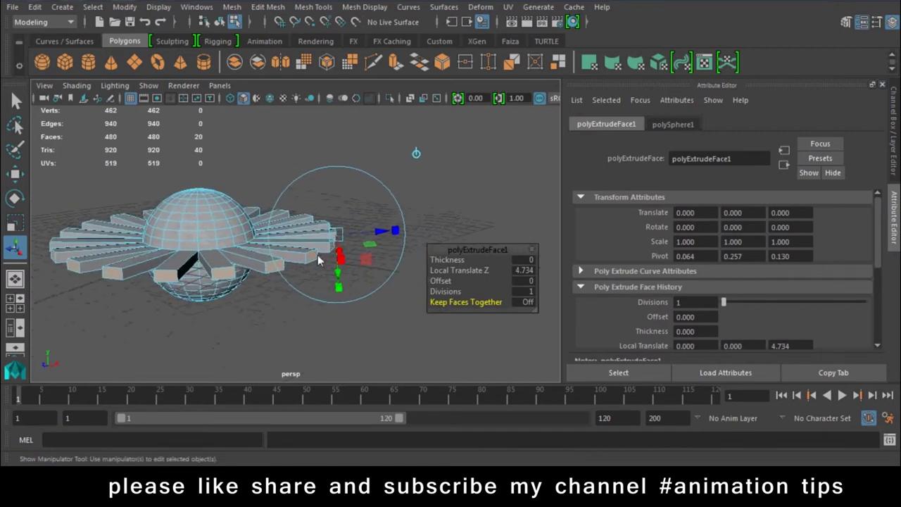
# Step: Extrude the spike faces twice more, pulling them further outward each time
pyautogui.click(389, 65)
pyautogui.moveTo(327, 280); pyautogui.dragTo(340, 281)
pyautogui.moveTo(381, 231); pyautogui.dragTo(402, 243)
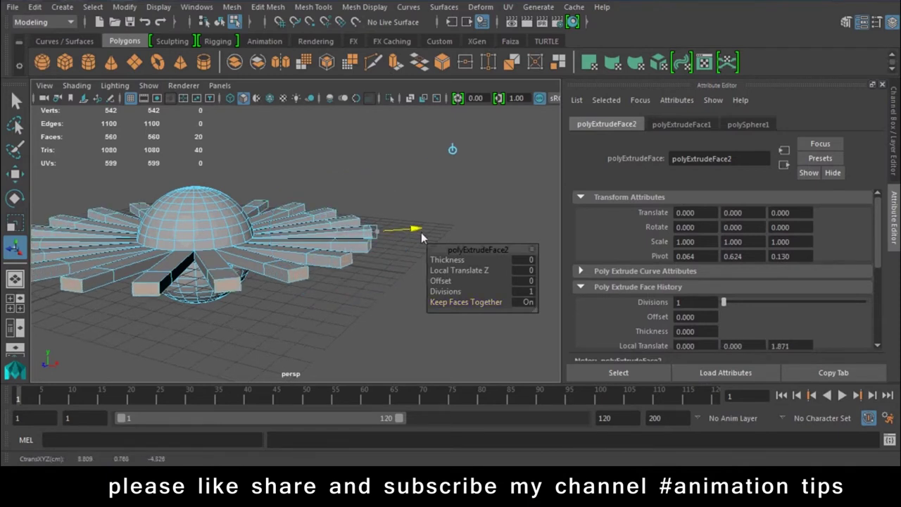
pyautogui.press('w')
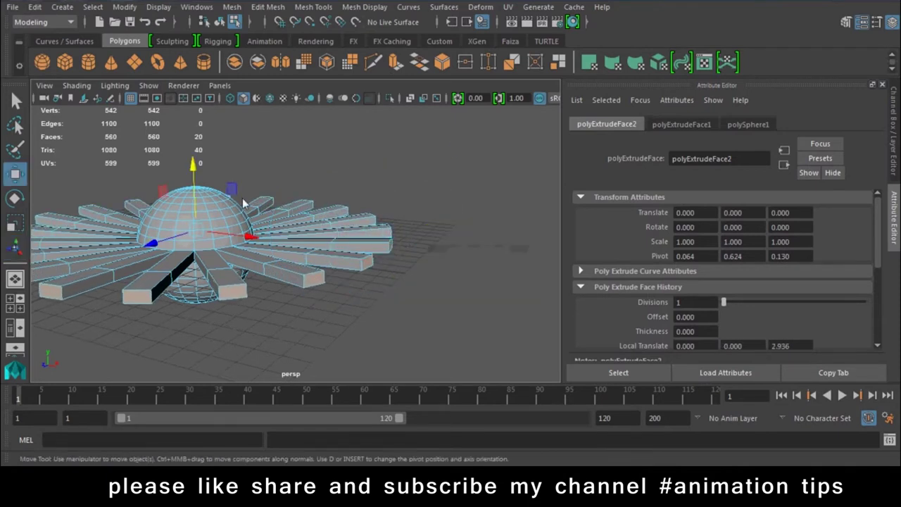
pyautogui.moveTo(195, 177)
pyautogui.keyDown('alt'); pyautogui.mouseDown()
pyautogui.moveTo(190, 260)
pyautogui.moveTo(211, 183)
pyautogui.mouseUp(); pyautogui.keyUp('alt')
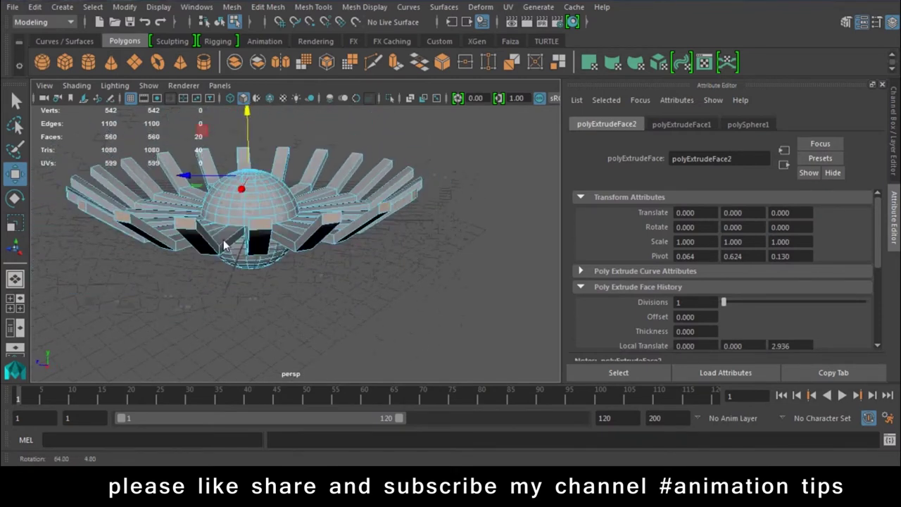
pyautogui.click(397, 67)
pyautogui.moveTo(394, 211)
pyautogui.keyDown('alt'); pyautogui.mouseDown()
pyautogui.moveTo(471, 174)
pyautogui.moveTo(420, 274)
pyautogui.moveTo(338, 271)
pyautogui.moveTo(377, 248)
pyautogui.moveTo(381, 290)
pyautogui.mouseUp(); pyautogui.keyUp('alt')
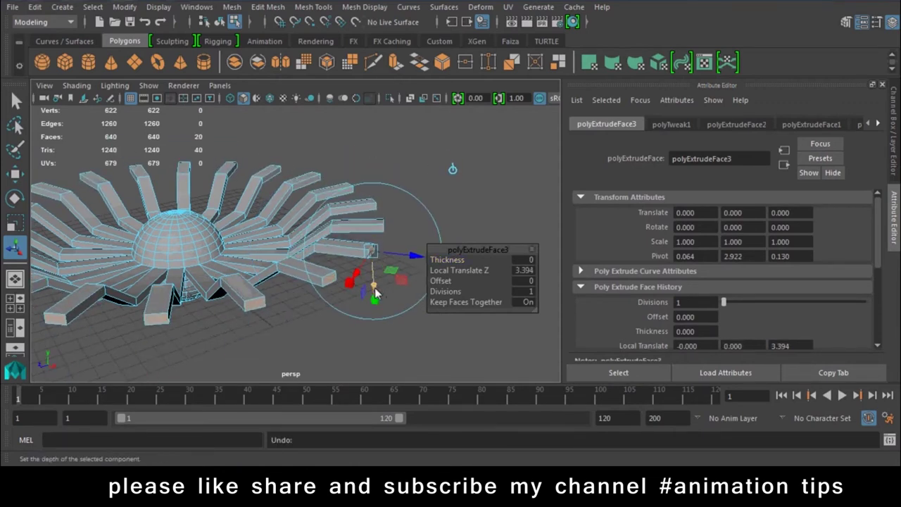
pyautogui.press('w')
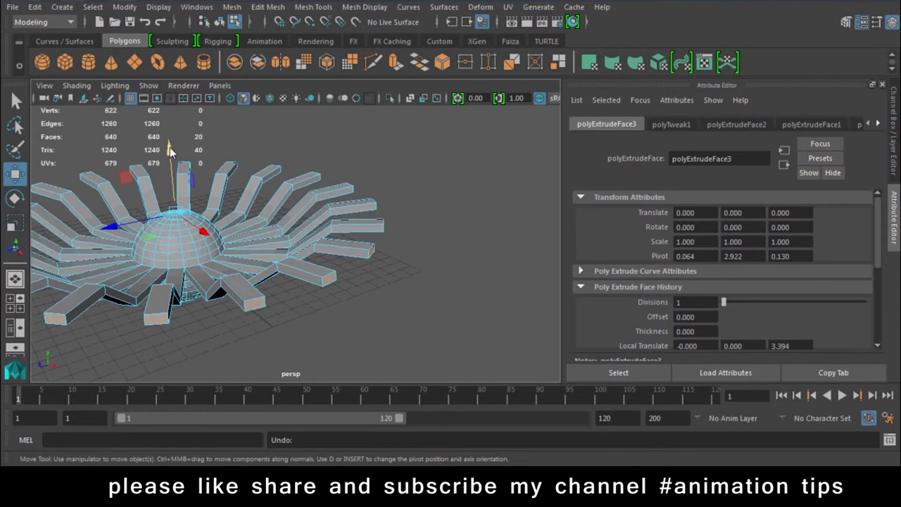
pyautogui.keyDown('alt'); pyautogui.moveTo(169, 147); pyautogui.dragTo(295, 270); pyautogui.keyUp('alt')
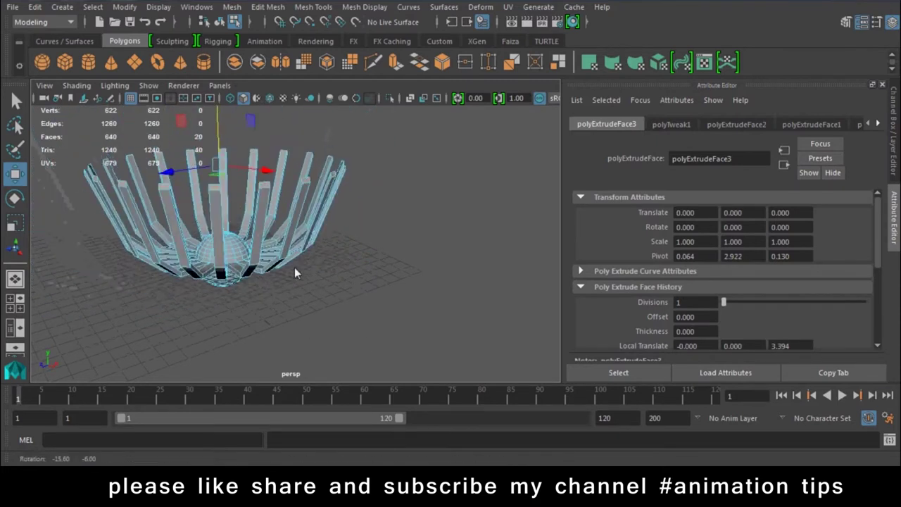
pyautogui.keyDown('alt'); pyautogui.moveTo(294, 267); pyautogui.dragTo(349, 300); pyautogui.keyUp('alt')
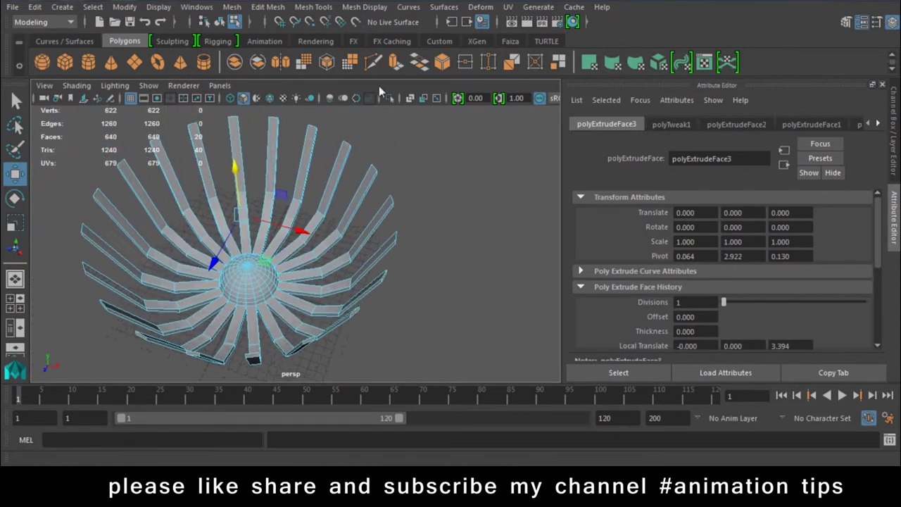
# Step: Add fourth and fifth extrusions, pulling the spike tips far out into long curving arms
pyautogui.click(395, 62)
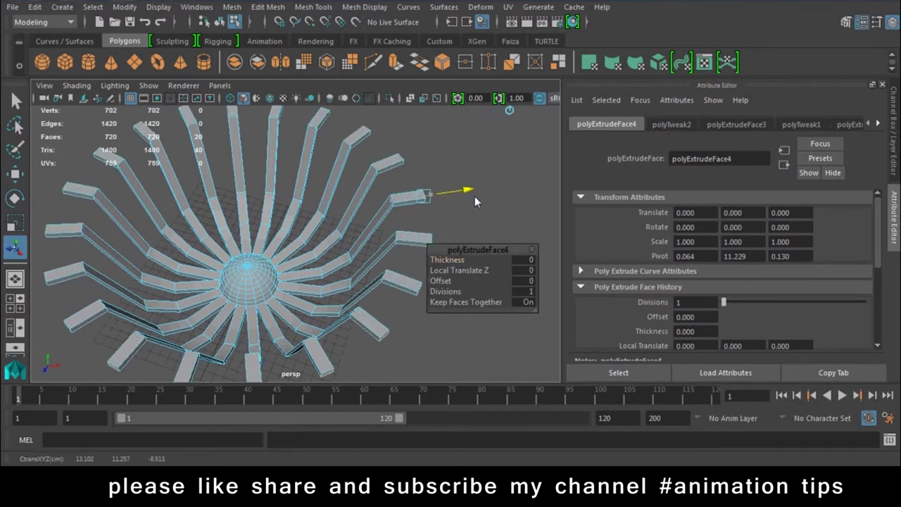
pyautogui.moveTo(428, 197); pyautogui.dragTo(501, 195)
pyautogui.moveTo(325, 248)
pyautogui.keyDown('alt'); pyautogui.mouseDown()
pyautogui.moveTo(244, 264)
pyautogui.moveTo(252, 112)
pyautogui.mouseUp(); pyautogui.keyUp('alt')
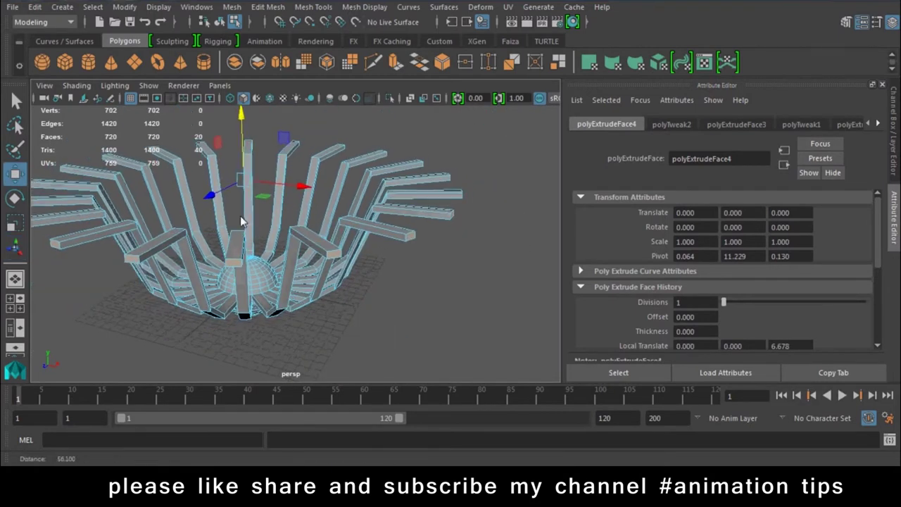
pyautogui.click(395, 62)
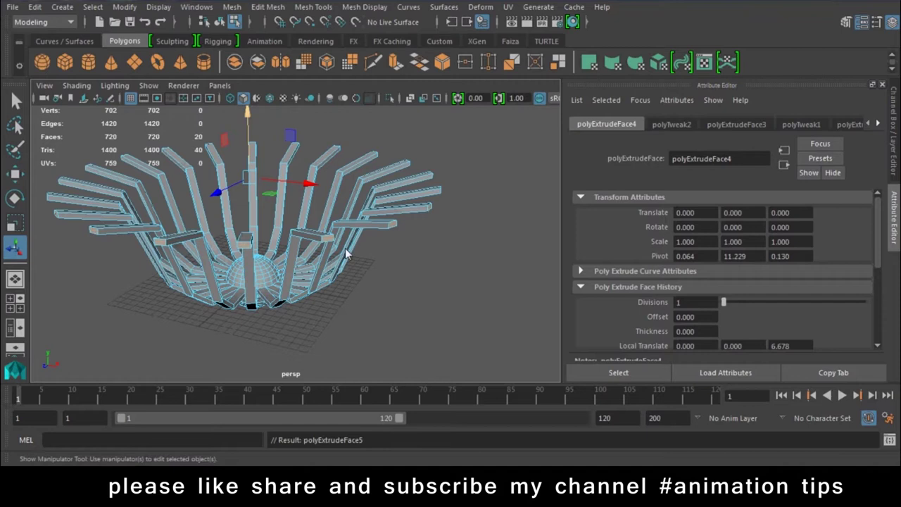
pyautogui.keyDown('alt'); pyautogui.moveTo(345, 248); pyautogui.dragTo(297, 222); pyautogui.keyUp('alt')
pyautogui.moveTo(453, 213); pyautogui.dragTo(498, 212)
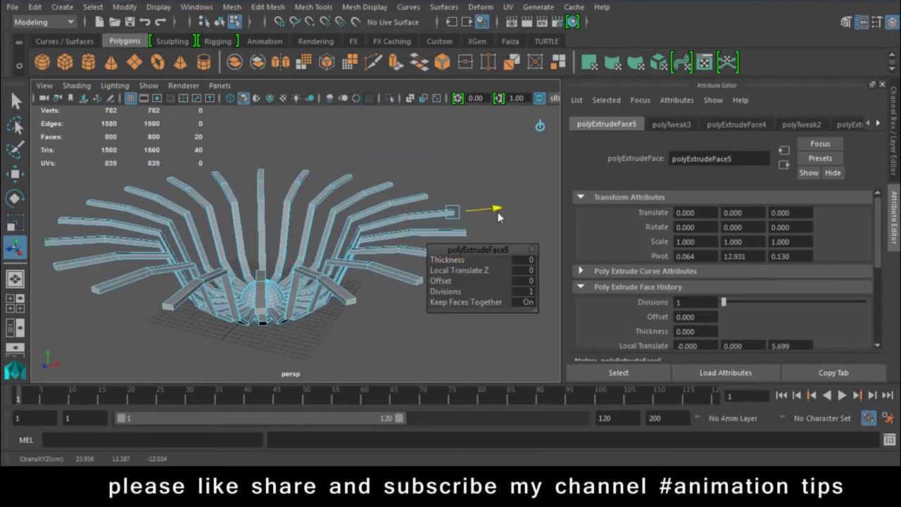
pyautogui.press('w')
pyautogui.moveTo(262, 153)
pyautogui.keyDown('alt'); pyautogui.mouseDown()
pyautogui.moveTo(247, 223)
pyautogui.moveTo(340, 266)
pyautogui.mouseUp(); pyautogui.keyUp('alt')
# Step: Return the bowl to Object Mode, deselect it and orbit around to inspect it
pyautogui.moveTo(327, 196); pyautogui.dragTo(408, 97, button='right')
pyautogui.click(455, 293)
pyautogui.keyDown('alt'); pyautogui.moveTo(455, 293); pyautogui.dragTo(345, 395); pyautogui.keyUp('alt')
pyautogui.scroll(-3, 256, 310)
pyautogui.moveTo(257, 310)
pyautogui.keyDown('alt'); pyautogui.mouseDown()
pyautogui.moveTo(227, 276)
pyautogui.moveTo(228, 163)
pyautogui.moveTo(246, 102)
pyautogui.moveTo(404, 181)
pyautogui.moveTo(364, 225)
pyautogui.moveTo(364, 279)
pyautogui.mouseUp(); pyautogui.keyUp('alt')
# Step: Select one arm's end face in Face mode and extrude it with Ctrl+E, then return to Object Mode
pyautogui.keyDown('alt'); pyautogui.moveTo(365, 278); pyautogui.dragTo(403, 302, button='right'); pyautogui.keyUp('alt')
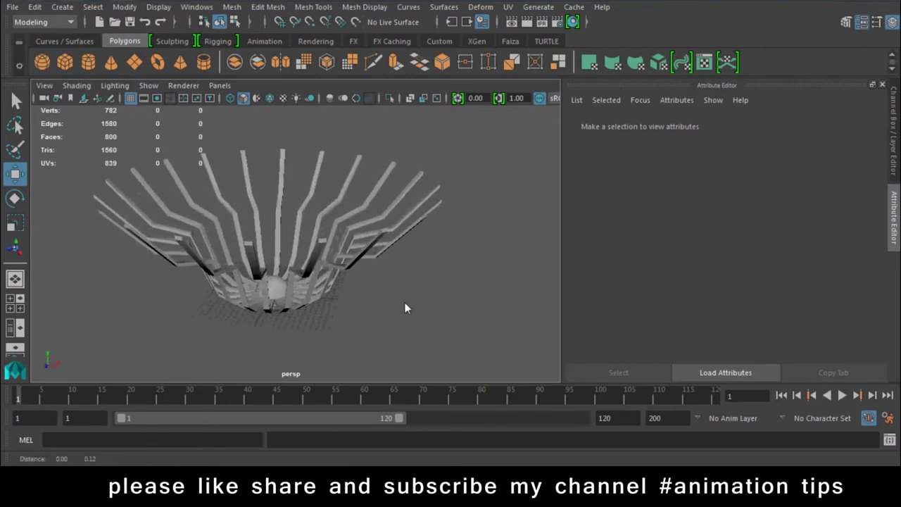
pyautogui.keyDown('alt'); pyautogui.moveTo(404, 308); pyautogui.dragTo(426, 237); pyautogui.keyUp('alt')
pyautogui.click(143, 271)
pyautogui.moveTo(305, 273)
pyautogui.keyDown('alt'); pyautogui.mouseDown()
pyautogui.moveTo(236, 357)
pyautogui.moveTo(265, 405)
pyautogui.moveTo(401, 311)
pyautogui.mouseUp(); pyautogui.keyUp('alt')
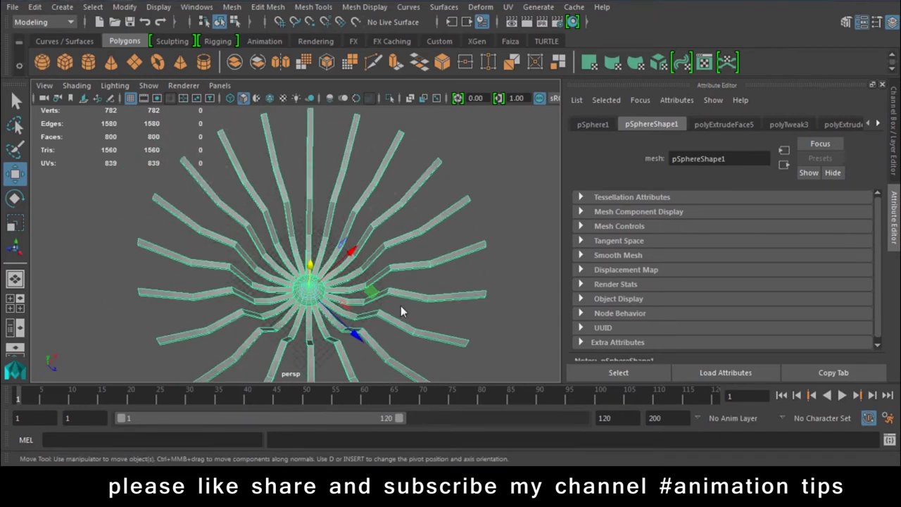
pyautogui.rightClick(486, 200)
pyautogui.keyDown('alt'); pyautogui.moveTo(487, 199); pyautogui.dragTo(288, 247); pyautogui.keyUp('alt')
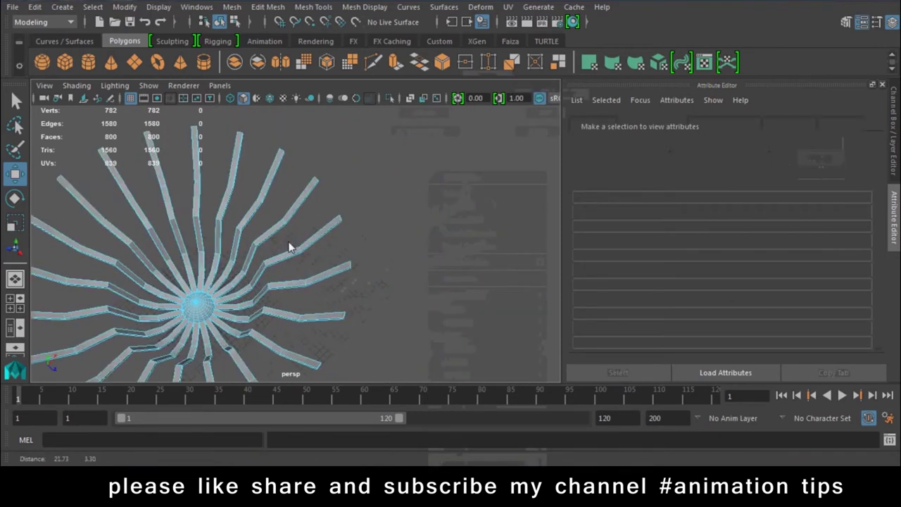
pyautogui.scroll(5, 289, 246)
pyautogui.click(253, 197)
pyautogui.hotkey('ctrl', 'e')
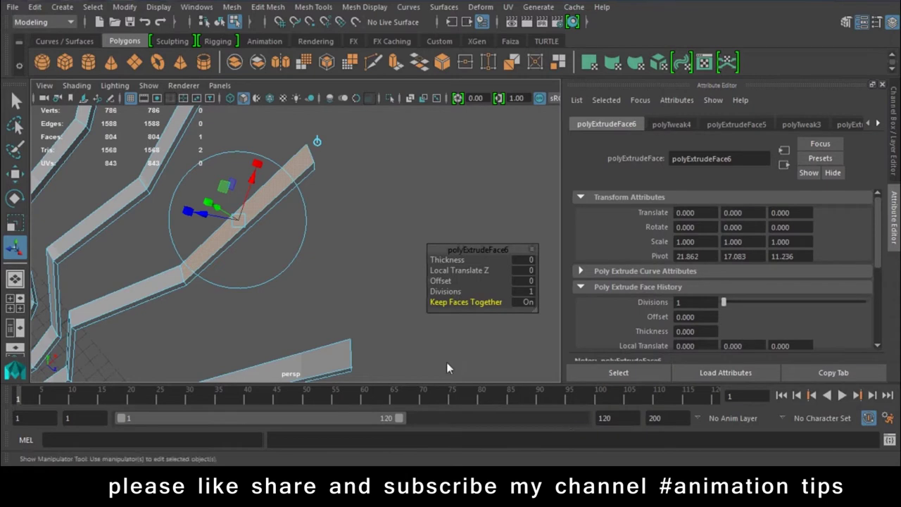
pyautogui.scroll(-5, 446, 362)
pyautogui.keyDown('alt'); pyautogui.moveTo(422, 345); pyautogui.dragTo(311, 330); pyautogui.keyUp('alt')
pyautogui.moveTo(280, 278); pyautogui.dragTo(313, 90, button='right')
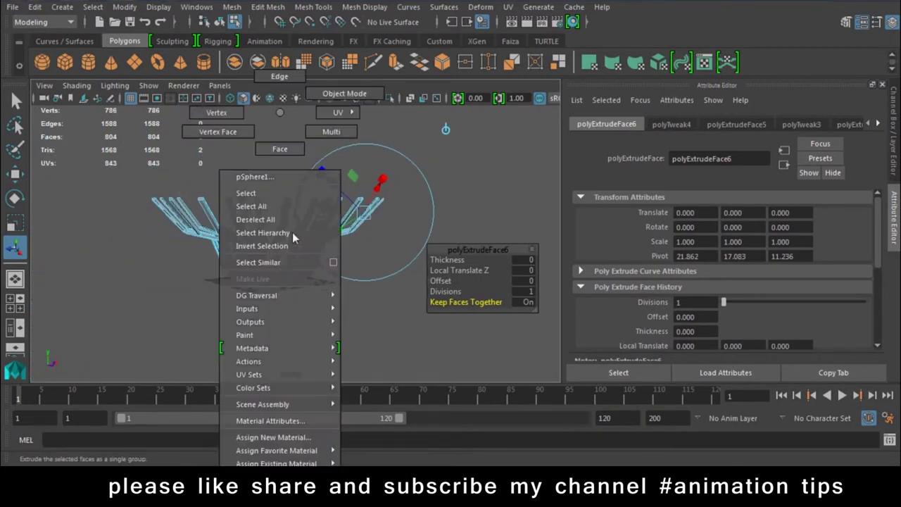
# Step: Delete the spiky bowl and draw a new flat polygon cube slab on the grid
pyautogui.press('Delete')
pyautogui.click(65, 62)
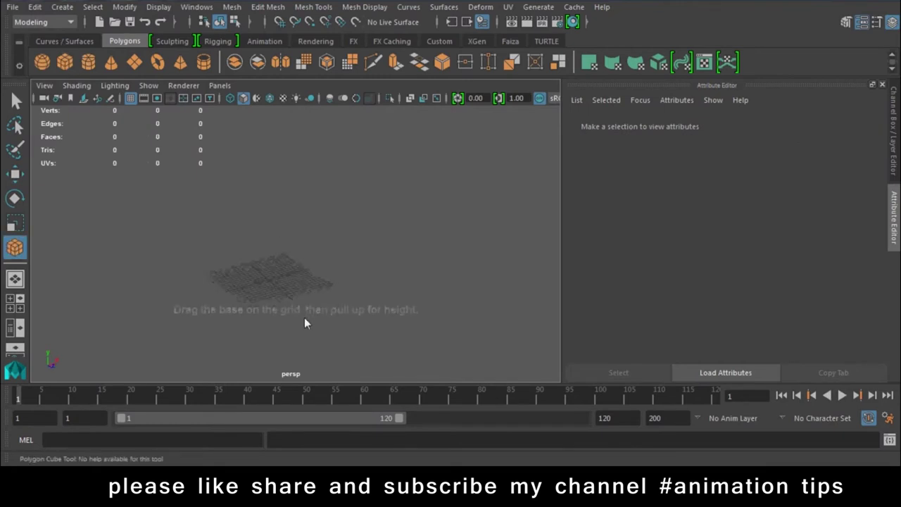
pyautogui.moveTo(249, 309)
pyautogui.mouseDown()
pyautogui.moveTo(316, 335)
pyautogui.moveTo(296, 303)
pyautogui.mouseUp()
pyautogui.scroll(3, 313, 279)
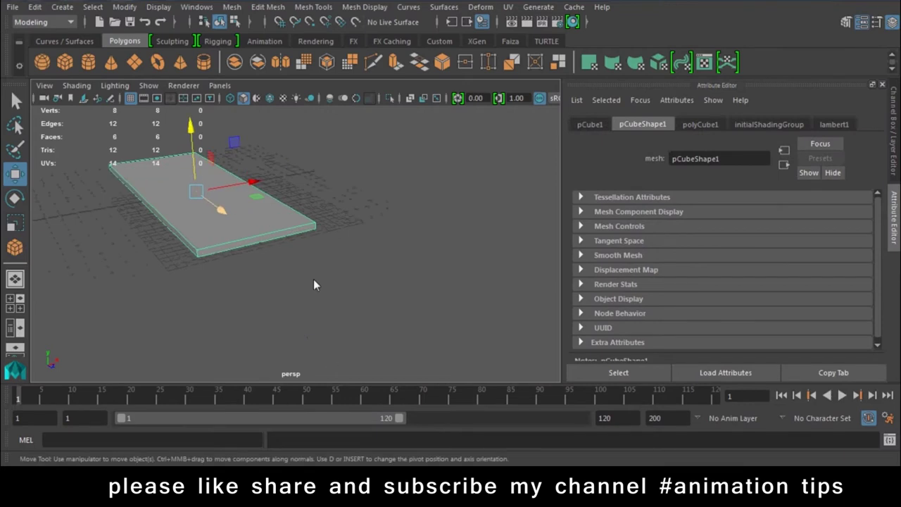
pyautogui.click(895, 141)
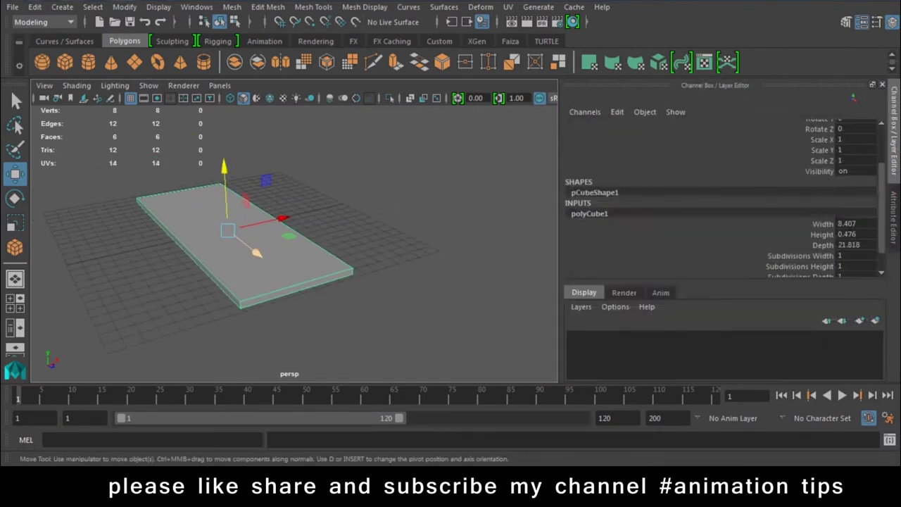
# Step: Try changing the slab's width, height, depth and subdivision values, undoing each change
pyautogui.hotkey('ctrl', 'a')
pyautogui.hotkey('ctrl', 'a')
pyautogui.scroll(-1, 815, 211)
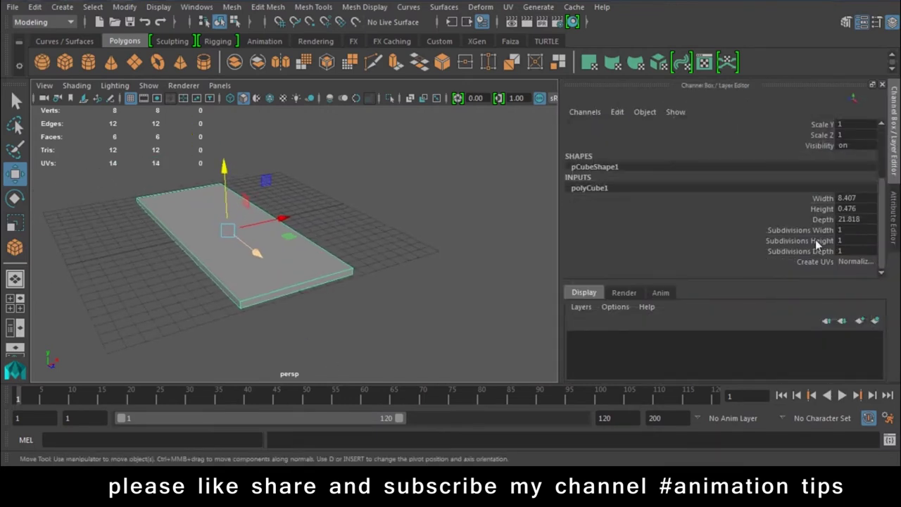
pyautogui.click(809, 231)
pyautogui.moveTo(394, 284)
pyautogui.mouseDown(button='middle')
pyautogui.moveTo(426, 282)
pyautogui.moveTo(449, 256)
pyautogui.mouseUp(button='middle')
pyautogui.hotkey('ctrl', 'z')
pyautogui.click(820, 198)
pyautogui.hotkey('ctrl', 'z')
pyautogui.click(820, 209)
pyautogui.moveTo(360, 263)
pyautogui.mouseDown(button='middle')
pyautogui.moveTo(394, 265)
pyautogui.moveTo(321, 233)
pyautogui.mouseUp(button='middle')
pyautogui.hotkey('ctrl', 'z')
pyautogui.click(819, 219)
pyautogui.hotkey('ctrl', 'z')
# Step: Set the slab's Subdivisions Width to 2 and Subdivisions Depth to 6, then orbit around it
pyautogui.click(822, 231)
pyautogui.moveTo(405, 282)
pyautogui.mouseDown(button='middle')
pyautogui.moveTo(429, 275)
pyautogui.moveTo(401, 284)
pyautogui.moveTo(411, 284)
pyautogui.mouseUp(button='middle')
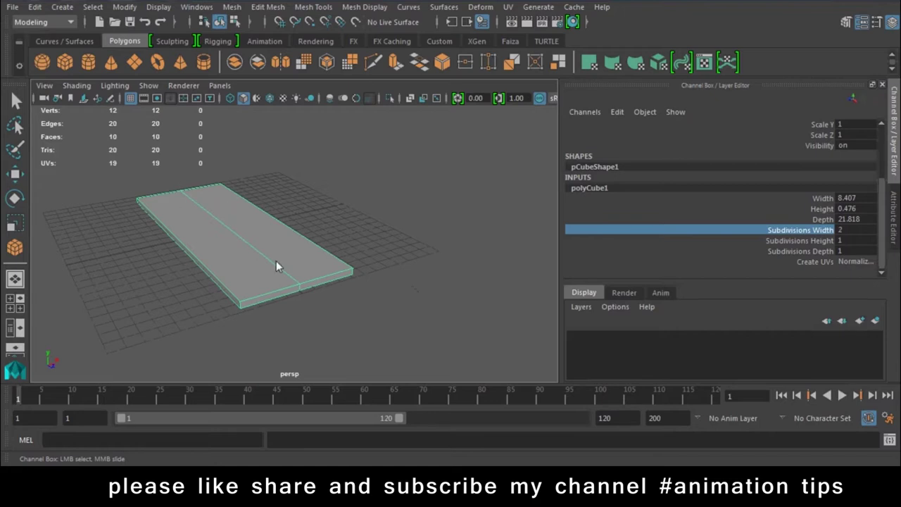
pyautogui.click(816, 241)
pyautogui.click(812, 232)
pyautogui.moveTo(416, 229)
pyautogui.mouseDown(button='middle')
pyautogui.moveTo(437, 234)
pyautogui.moveTo(442, 226)
pyautogui.moveTo(473, 239)
pyautogui.mouseUp(button='middle')
pyautogui.hotkey('ctrl', 'z')
pyautogui.click(809, 250)
pyautogui.moveTo(394, 252); pyautogui.dragTo(430, 254, button='middle')
pyautogui.moveTo(319, 266)
pyautogui.keyDown('alt'); pyautogui.mouseDown()
pyautogui.moveTo(354, 295)
pyautogui.moveTo(141, 177)
pyautogui.mouseUp(); pyautogui.keyUp('alt')
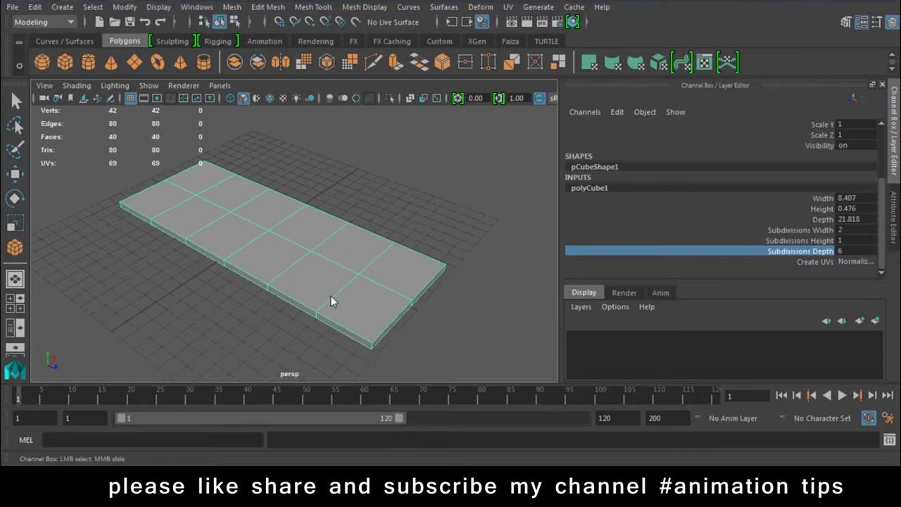
pyautogui.click(368, 224)
pyautogui.moveTo(372, 309)
pyautogui.keyDown('alt'); pyautogui.mouseDown()
pyautogui.moveTo(291, 301)
pyautogui.moveTo(294, 187)
pyautogui.mouseUp(); pyautogui.keyUp('alt')
pyautogui.moveTo(294, 187); pyautogui.dragTo(296, 147, button='right')
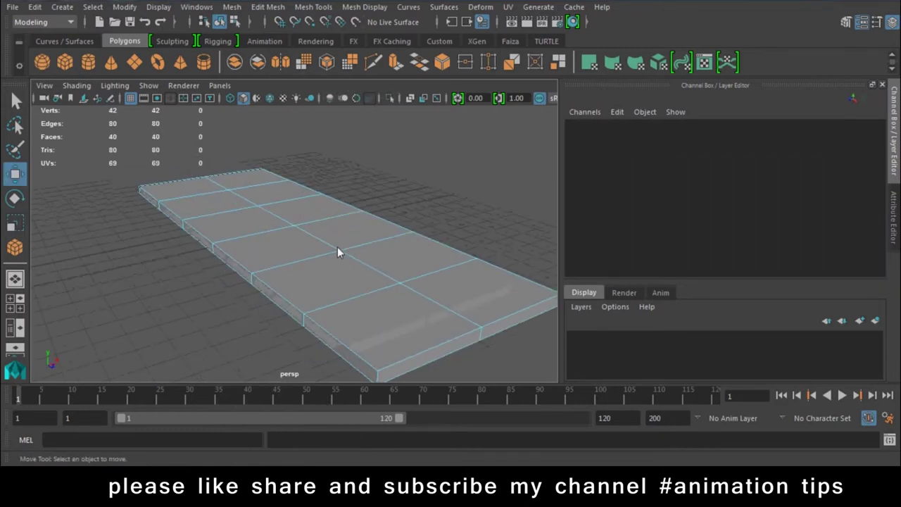
# Step: Select the near column of top tiles on the slab, redoing the first attempt
pyautogui.click(349, 323)
pyautogui.keyDown('shift'); pyautogui.click(305, 278); pyautogui.keyUp('shift')
pyautogui.keyDown('shift'); pyautogui.click(233, 206); pyautogui.keyUp('shift')
pyautogui.moveTo(307, 185); pyautogui.dragTo(307, 219, button='right')
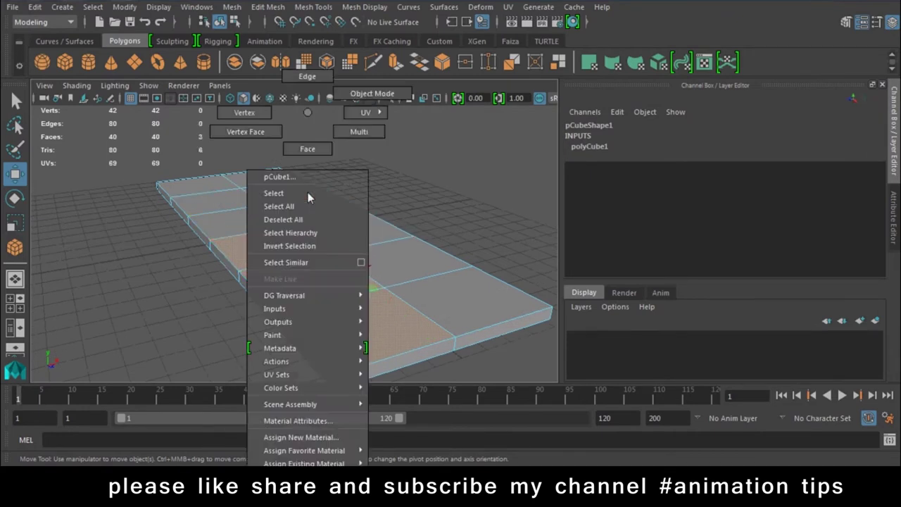
pyautogui.click(339, 327)
pyautogui.keyDown('shift'); pyautogui.click(288, 263); pyautogui.keyUp('shift')
pyautogui.keyDown('shift'); pyautogui.click(260, 240); pyautogui.keyUp('shift')
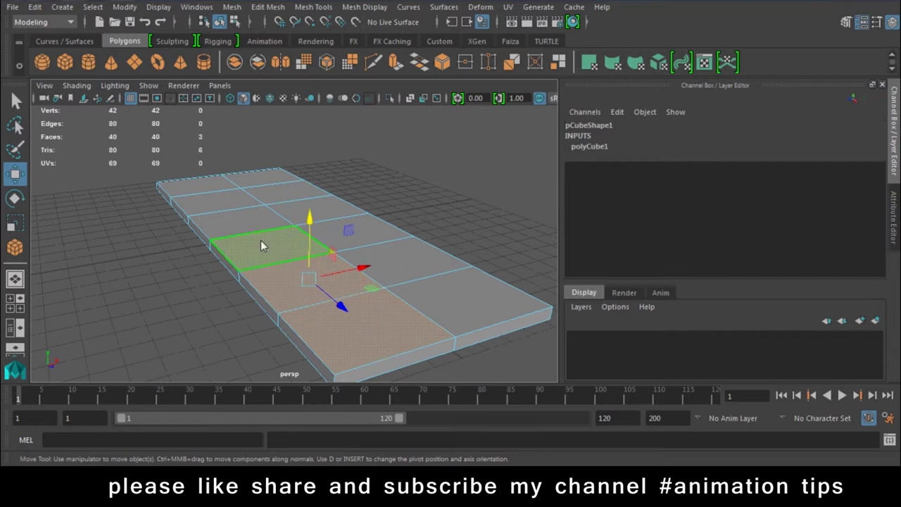
pyautogui.keyDown('shift'); pyautogui.click(236, 215); pyautogui.keyUp('shift')
pyautogui.keyDown('shift'); pyautogui.click(213, 200); pyautogui.keyUp('shift')
# Step: Add the far-row, right-strip and corner tiles, then extrude all twelve
pyautogui.keyDown('shift'); pyautogui.click(169, 189); pyautogui.keyUp('shift')
pyautogui.keyDown('shift'); pyautogui.click(264, 176); pyautogui.keyUp('shift')
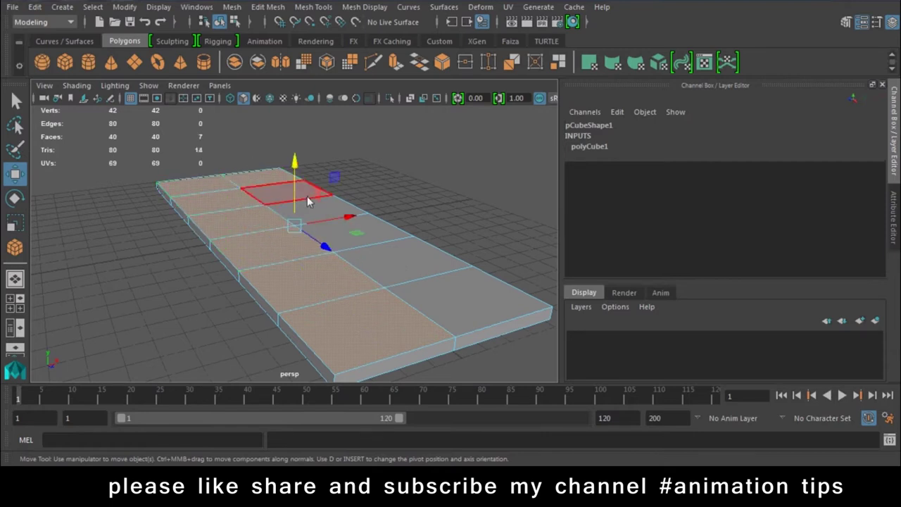
pyautogui.keyDown('shift'); pyautogui.click(285, 198); pyautogui.keyUp('shift')
pyautogui.keyDown('shift'); pyautogui.click(345, 219); pyautogui.keyUp('shift')
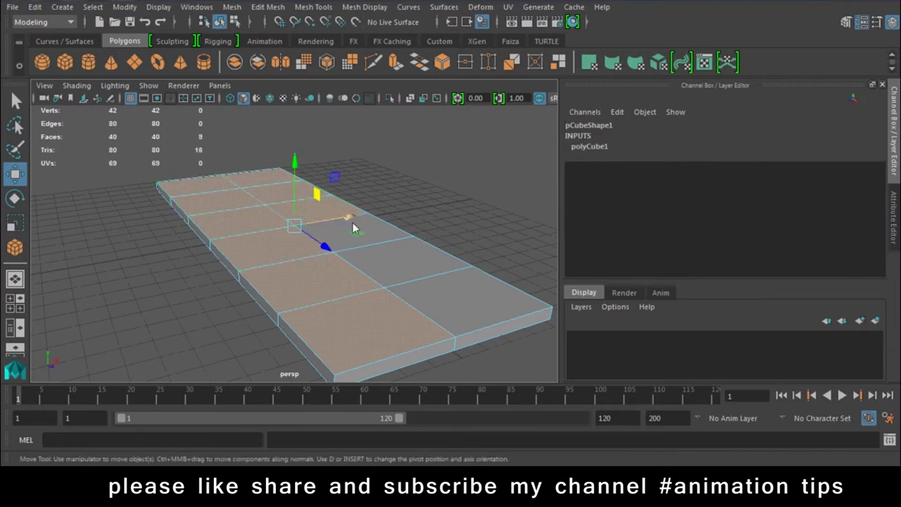
pyautogui.keyDown('shift'); pyautogui.click(373, 242); pyautogui.keyUp('shift')
pyautogui.keyDown('shift'); pyautogui.click(396, 265); pyautogui.keyUp('shift')
pyautogui.keyDown('shift'); pyautogui.click(455, 308); pyautogui.keyUp('shift')
pyautogui.moveTo(455, 308)
pyautogui.keyDown('alt'); pyautogui.mouseDown()
pyautogui.moveTo(418, 293)
pyautogui.moveTo(374, 354)
pyautogui.moveTo(489, 364)
pyautogui.moveTo(370, 305)
pyautogui.mouseUp(); pyautogui.keyUp('alt')
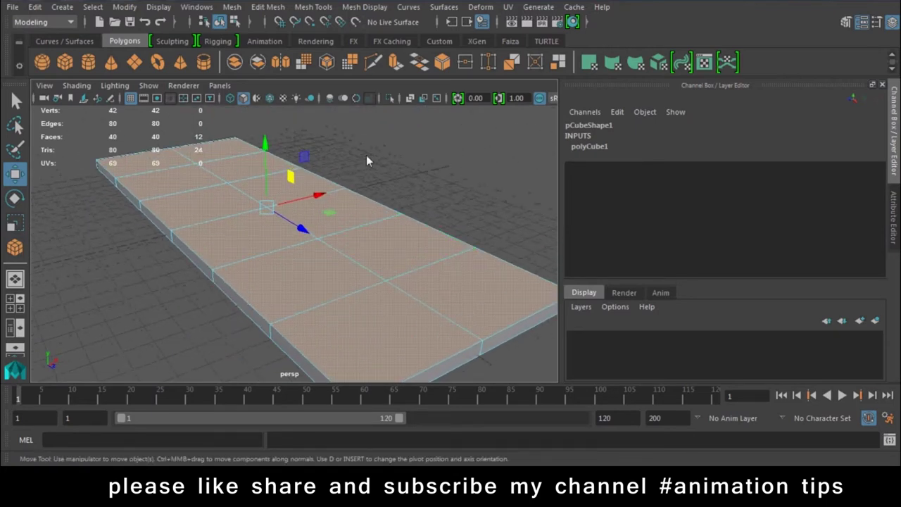
pyautogui.click(394, 63)
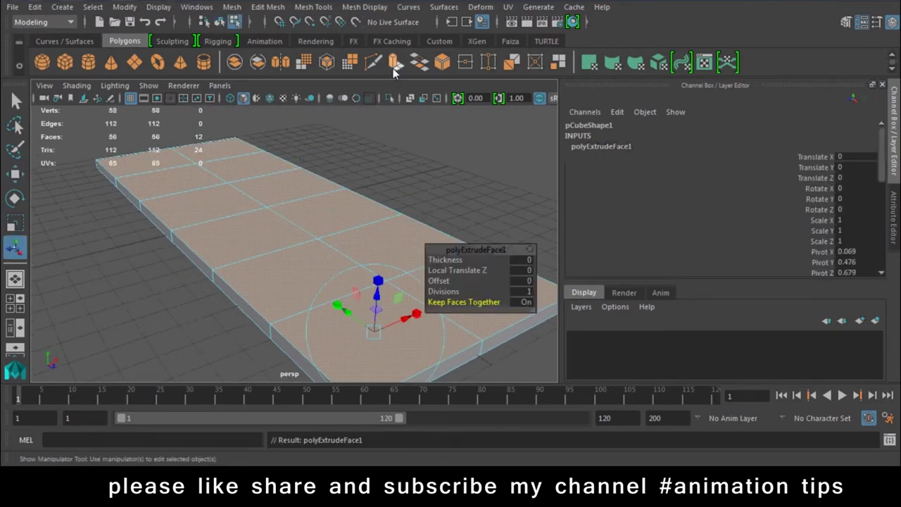
# Step: Raise the extruded tiles, turn Keep Faces Together off, then shrink and sink them
pyautogui.moveTo(378, 281)
pyautogui.mouseDown()
pyautogui.moveTo(405, 141)
pyautogui.moveTo(411, 216)
pyautogui.moveTo(412, 201)
pyautogui.mouseUp()
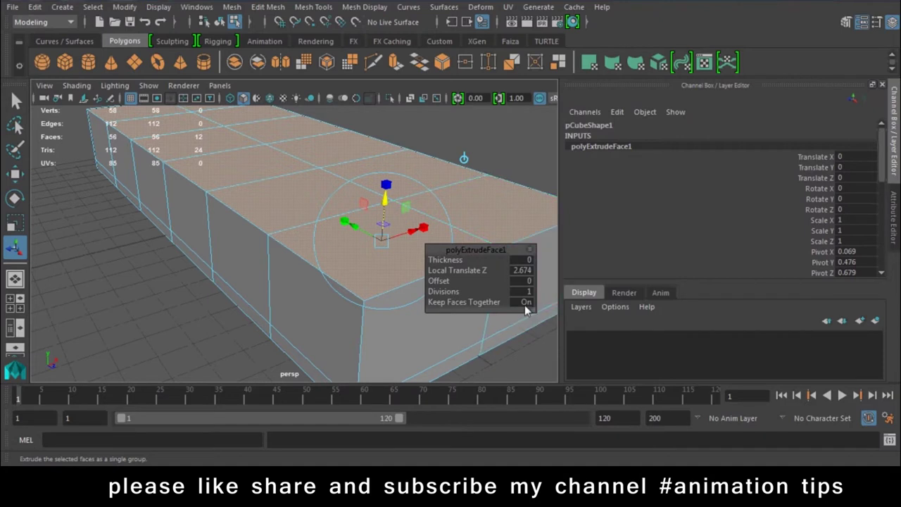
pyautogui.click(527, 302)
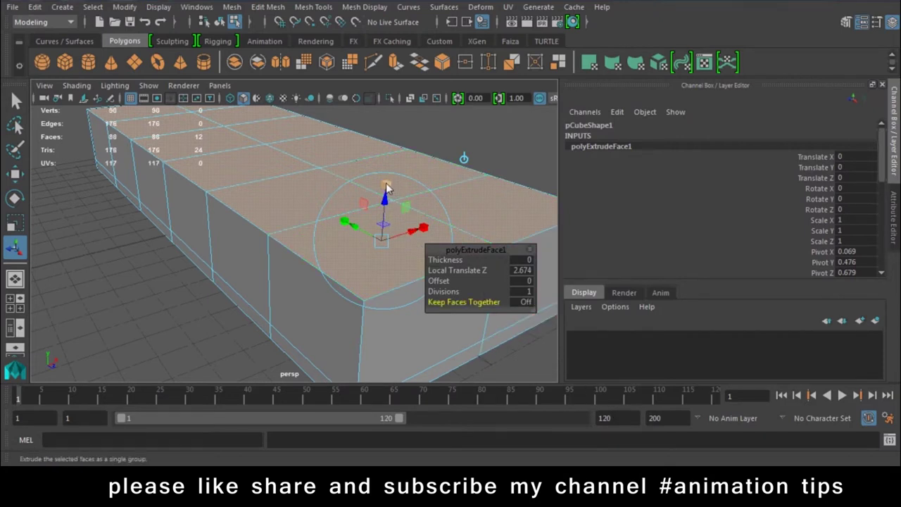
pyautogui.moveTo(383, 241); pyautogui.dragTo(376, 241)
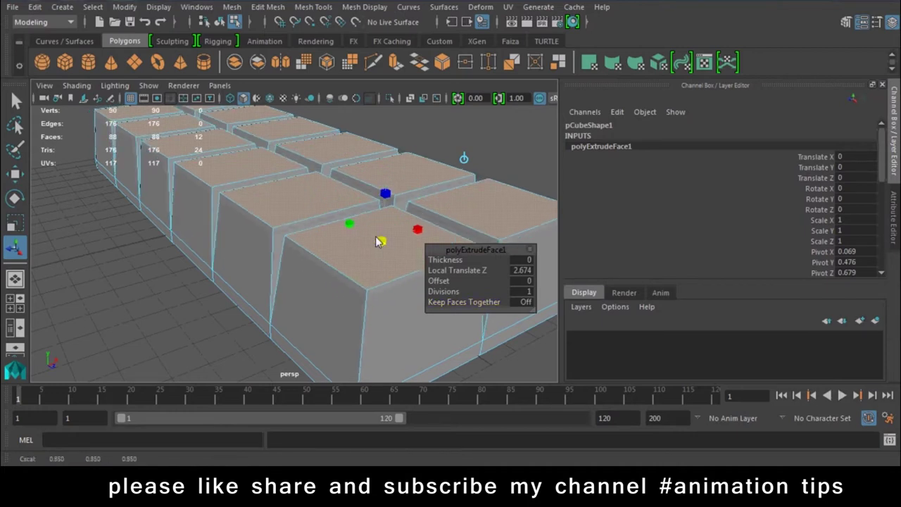
pyautogui.moveTo(385, 198); pyautogui.dragTo(383, 289)
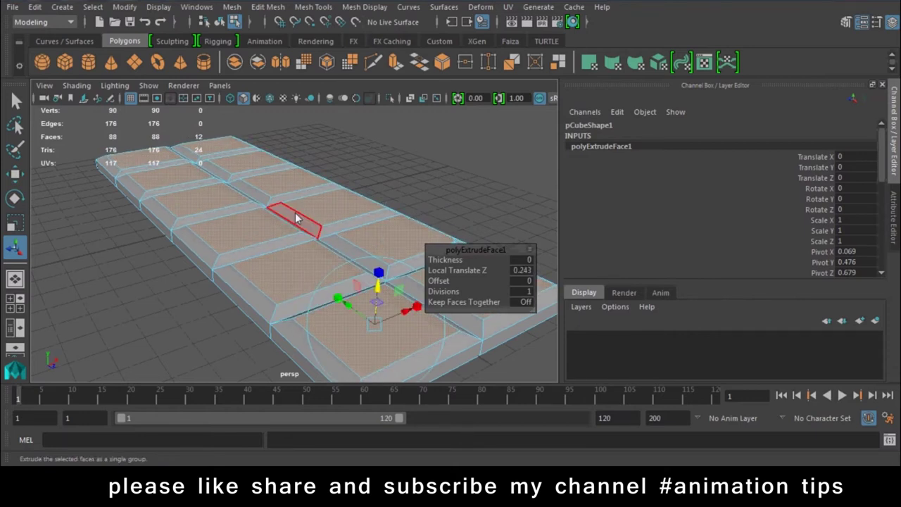
# Step: Return to Object Mode and undo back to the flat, zero-offset extrusion
pyautogui.rightClick(294, 112)
pyautogui.click(359, 93)
pyautogui.moveTo(402, 161)
pyautogui.keyDown('alt'); pyautogui.mouseDown()
pyautogui.moveTo(336, 181)
pyautogui.moveTo(256, 285)
pyautogui.moveTo(308, 238)
pyautogui.mouseUp(); pyautogui.keyUp('alt')
pyautogui.hotkey('ctrl', 'z')
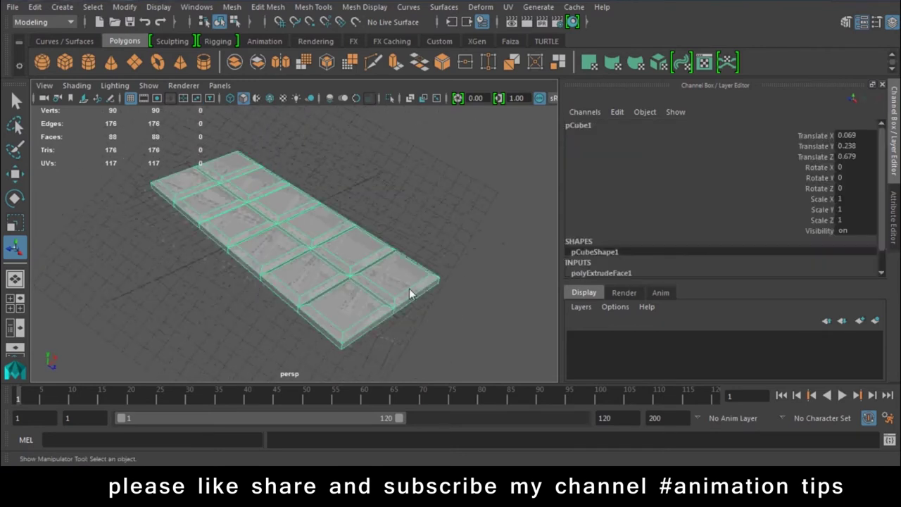
pyautogui.hotkey('ctrl', 'z')
pyautogui.hotkey('ctrl', 'z')
pyautogui.hotkey('ctrl', 'z')
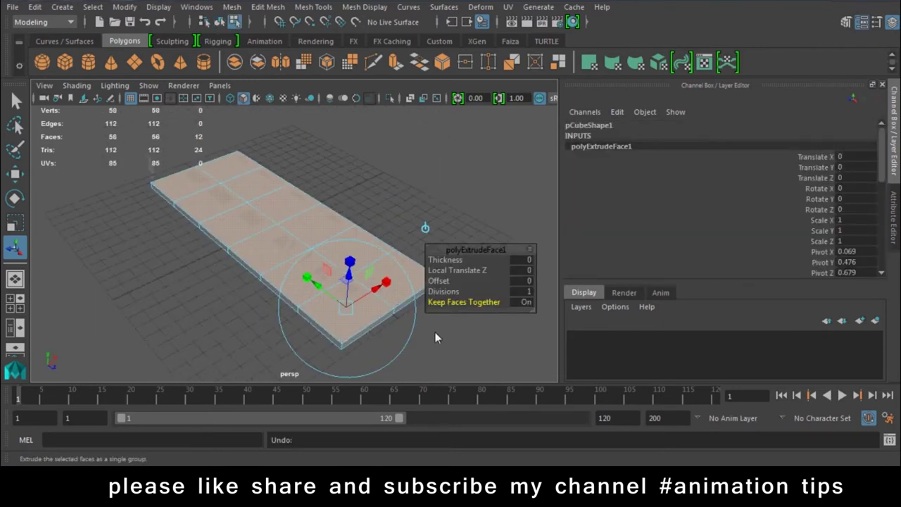
pyautogui.hotkey('ctrl', 'z')
# Step: Select the slab's 12 top faces and extrude them
pyautogui.click(528, 244)
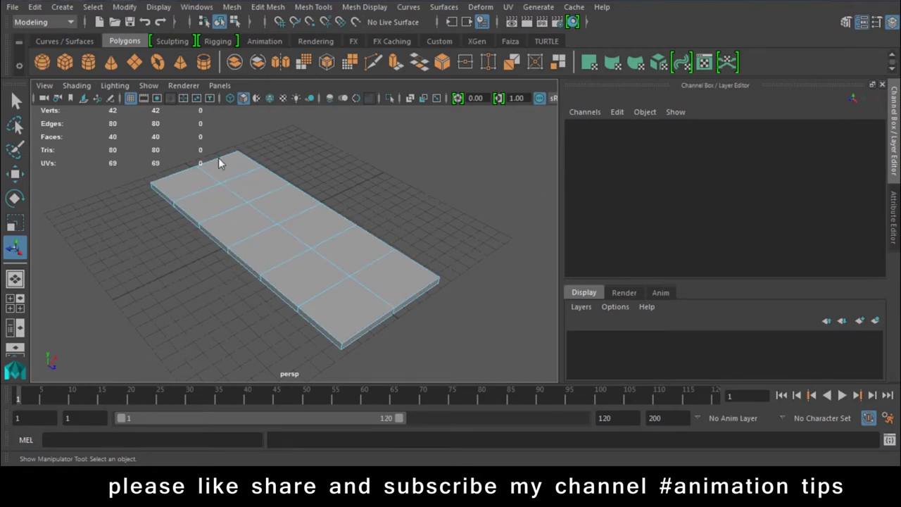
pyautogui.moveTo(361, 335)
pyautogui.mouseDown()
pyautogui.moveTo(254, 246)
pyautogui.moveTo(247, 171)
pyautogui.mouseUp()
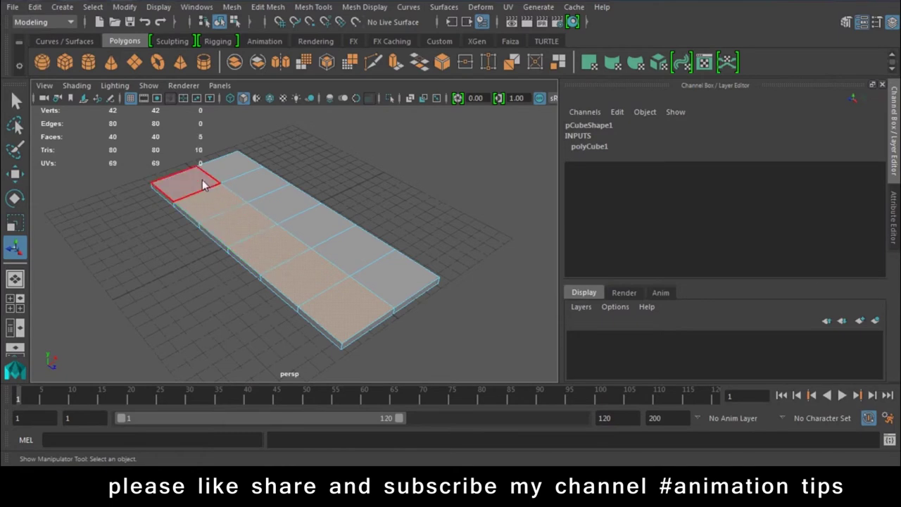
pyautogui.keyDown('shift'); pyautogui.moveTo(271, 187); pyautogui.dragTo(392, 289); pyautogui.keyUp('shift')
pyautogui.scroll(2, 339, 302)
pyautogui.keyDown('alt'); pyautogui.moveTo(339, 307); pyautogui.dragTo(386, 334); pyautogui.keyUp('alt')
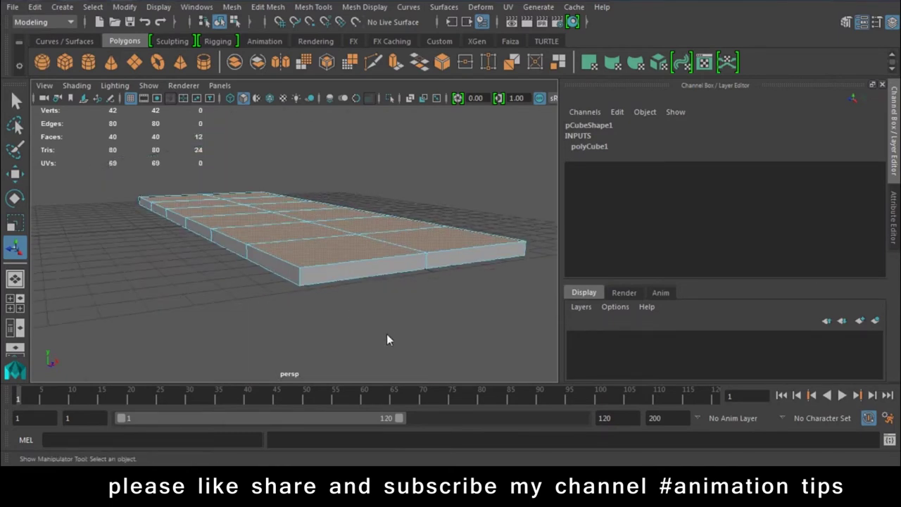
pyautogui.click(394, 67)
pyautogui.moveTo(330, 232)
pyautogui.keyDown('alt'); pyautogui.mouseDown()
pyautogui.moveTo(250, 253)
pyautogui.moveTo(396, 285)
pyautogui.mouseUp(); pyautogui.keyUp('alt')
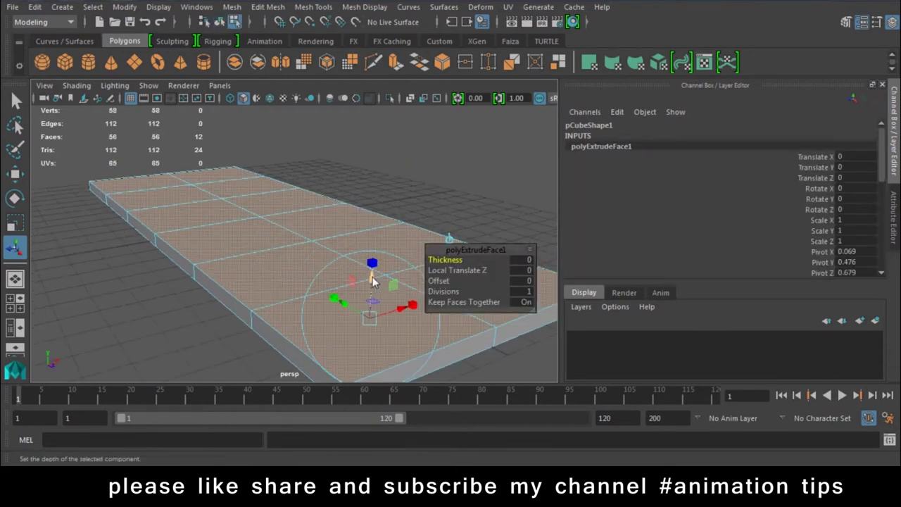
# Step: Set Keep Faces Together to Off, inset each face, and raise them into separate tiles
pyautogui.click(526, 302)
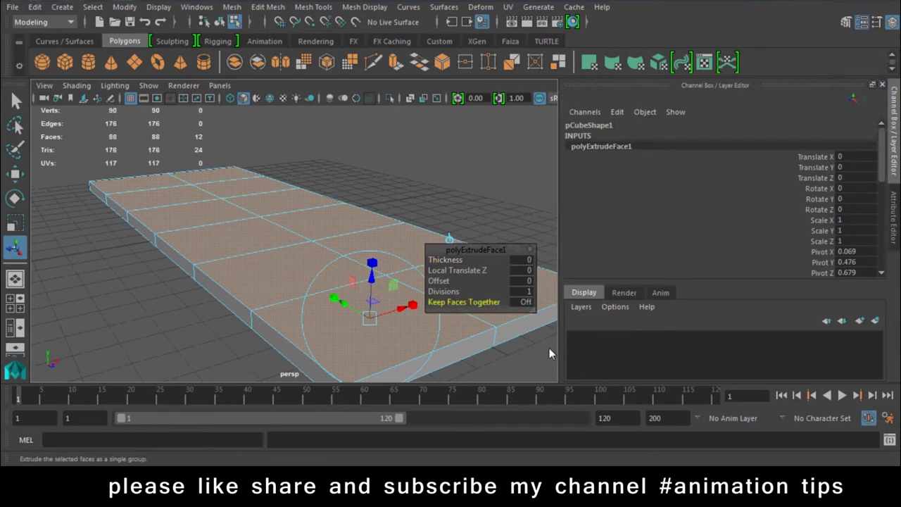
pyautogui.click(369, 318)
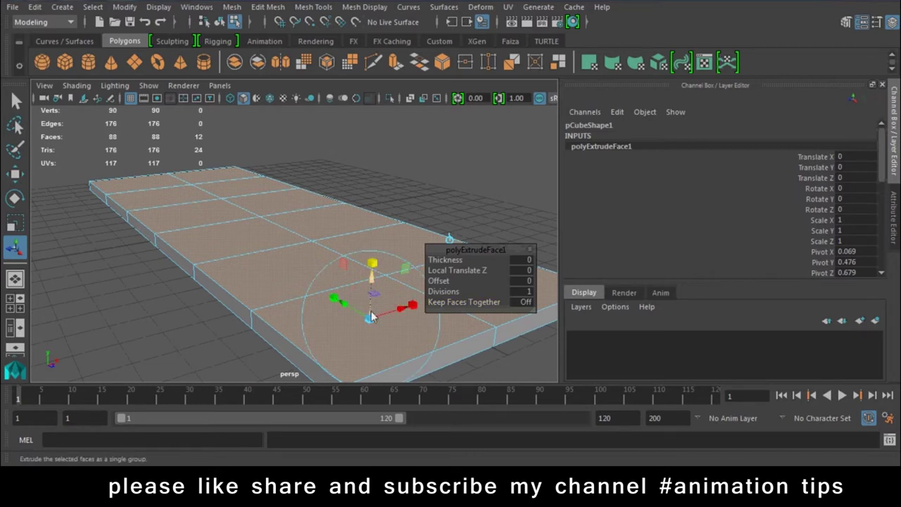
pyautogui.moveTo(369, 320); pyautogui.dragTo(366, 323)
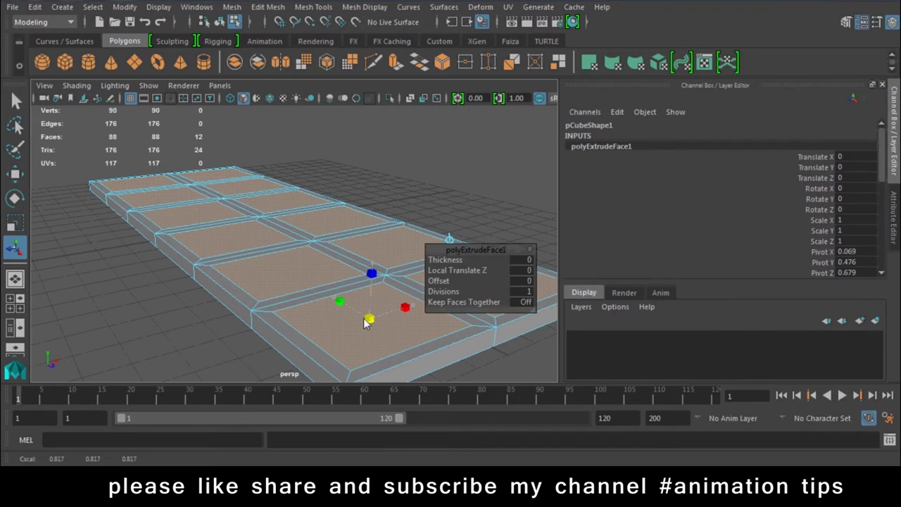
pyautogui.click(368, 320)
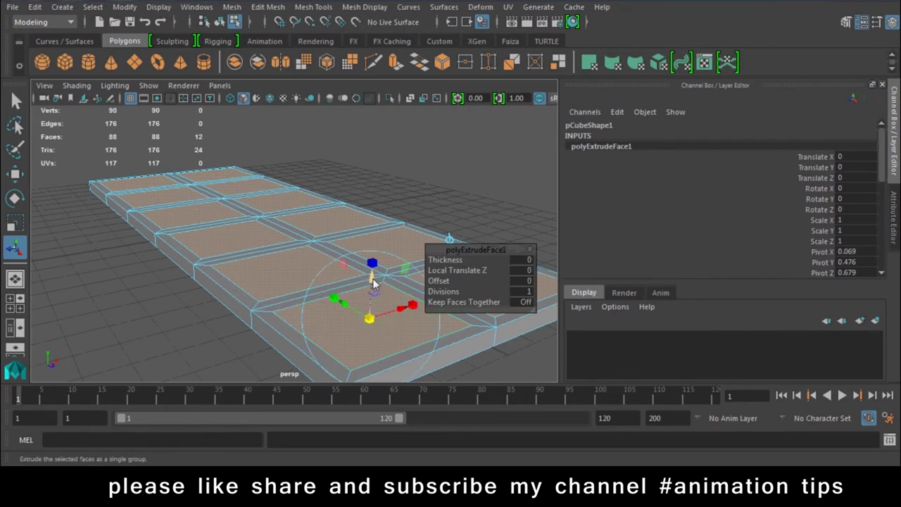
pyautogui.moveTo(373, 284); pyautogui.dragTo(382, 279)
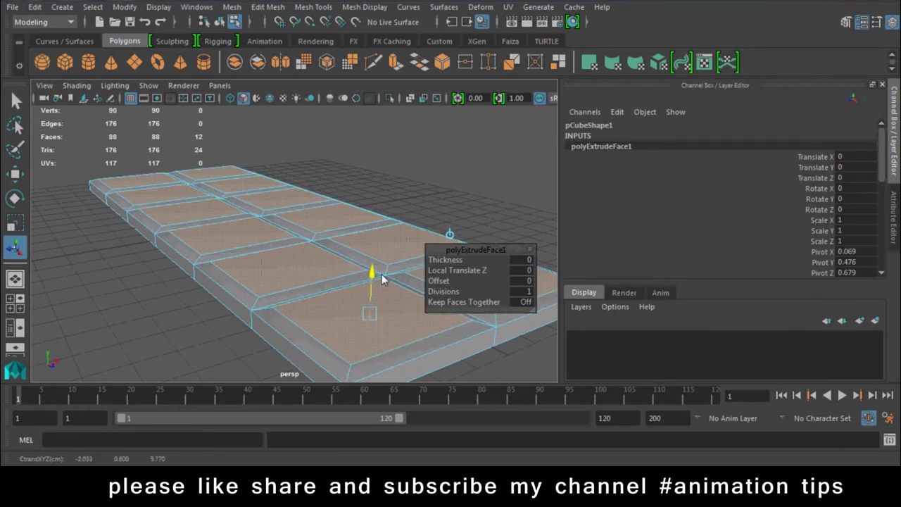
pyautogui.moveTo(304, 124); pyautogui.dragTo(380, 98, button='right')
pyautogui.moveTo(477, 229)
pyautogui.keyDown('alt'); pyautogui.mouseDown()
pyautogui.moveTo(174, 207)
pyautogui.moveTo(296, 225)
pyautogui.moveTo(350, 320)
pyautogui.mouseUp(); pyautogui.keyUp('alt')
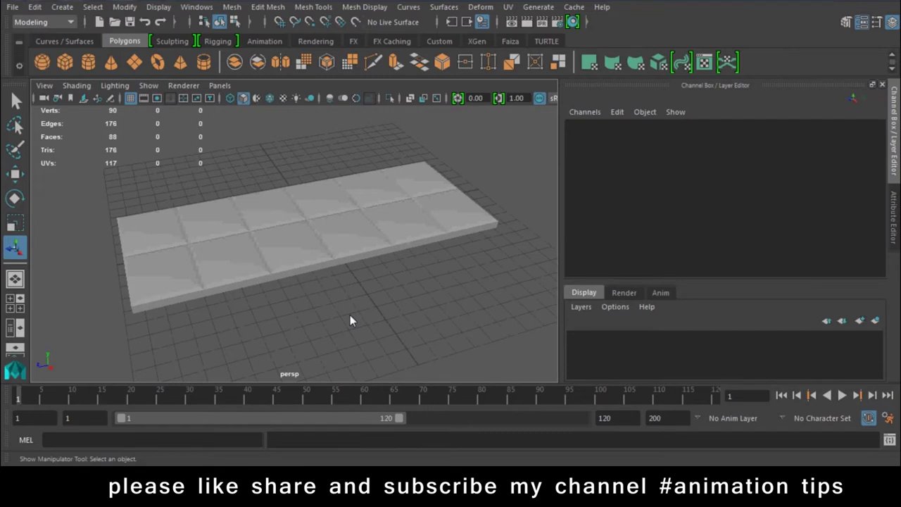
pyautogui.scroll(-3, 350, 315)
# Step: Delete the tiled slab and draw a new thin, flat polygon cube
pyautogui.scroll(-2, 349, 315)
pyautogui.click(365, 229)
pyautogui.press('Delete')
pyautogui.click(65, 61)
pyautogui.moveTo(204, 209); pyautogui.dragTo(556, 285)
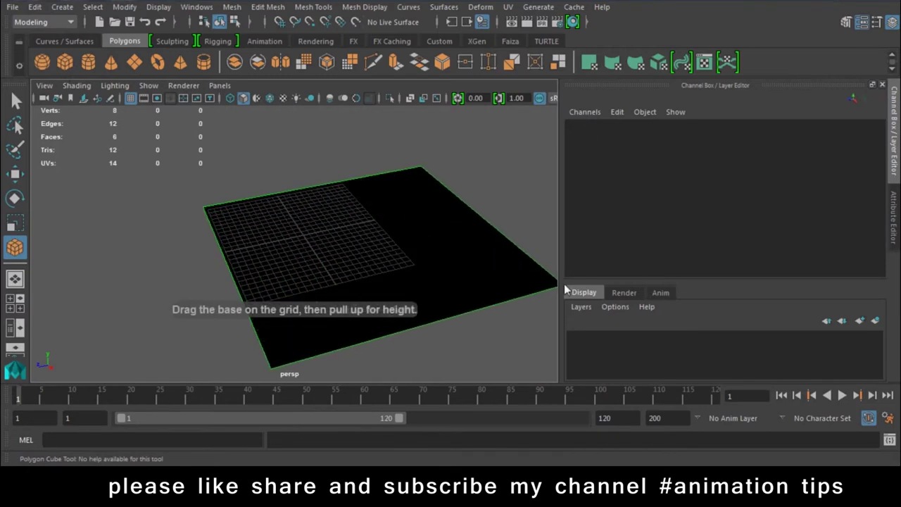
pyautogui.moveTo(411, 296); pyautogui.dragTo(419, 254)
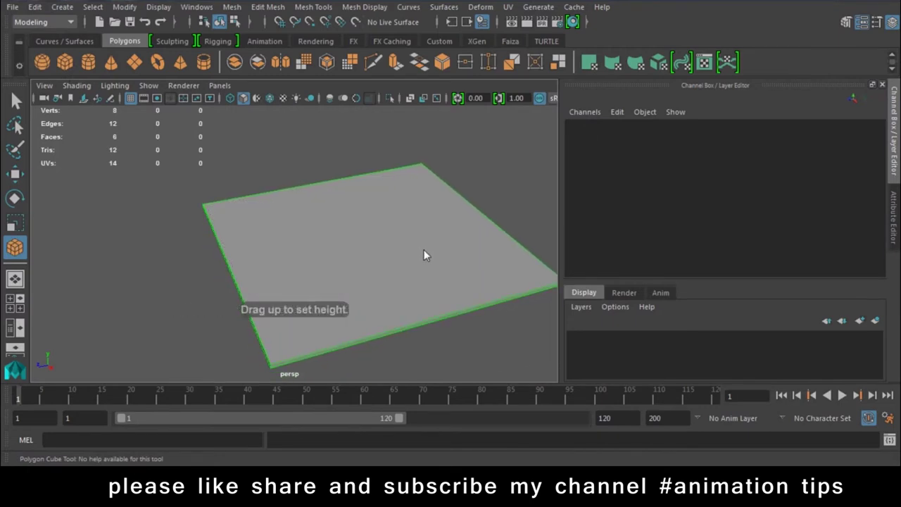
pyautogui.press('w')
# Step: Set the plate's Subdivisions Width and Depth to 13, then switch to face selection
pyautogui.scroll(-2, 829, 211)
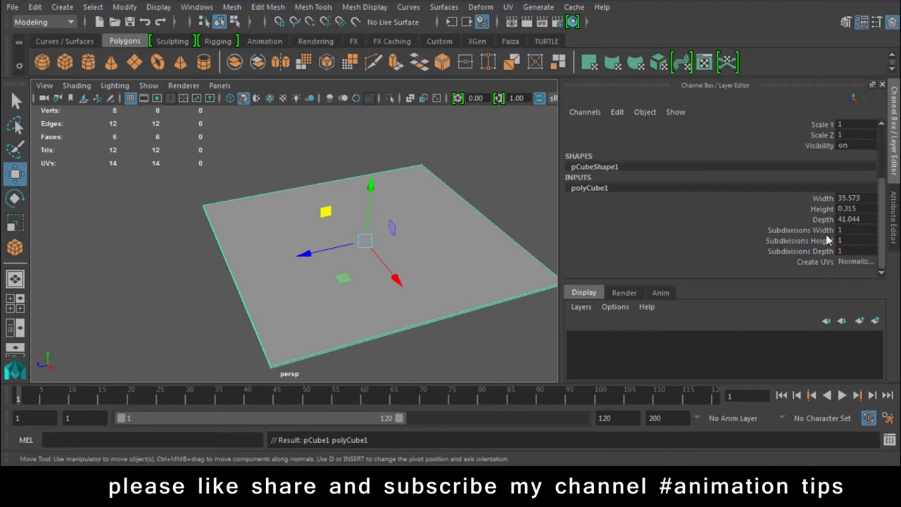
pyautogui.click(802, 229)
pyautogui.keyDown('ctrl'); pyautogui.click(819, 250); pyautogui.keyUp('ctrl')
pyautogui.moveTo(258, 241)
pyautogui.mouseDown(button='middle')
pyautogui.moveTo(361, 250)
pyautogui.moveTo(346, 266)
pyautogui.mouseUp(button='middle')
pyautogui.moveTo(346, 266)
pyautogui.keyDown('alt'); pyautogui.mouseDown()
pyautogui.moveTo(391, 211)
pyautogui.moveTo(406, 222)
pyautogui.mouseUp(); pyautogui.keyUp('alt')
pyautogui.rightClick(391, 211)
pyautogui.click(418, 226)
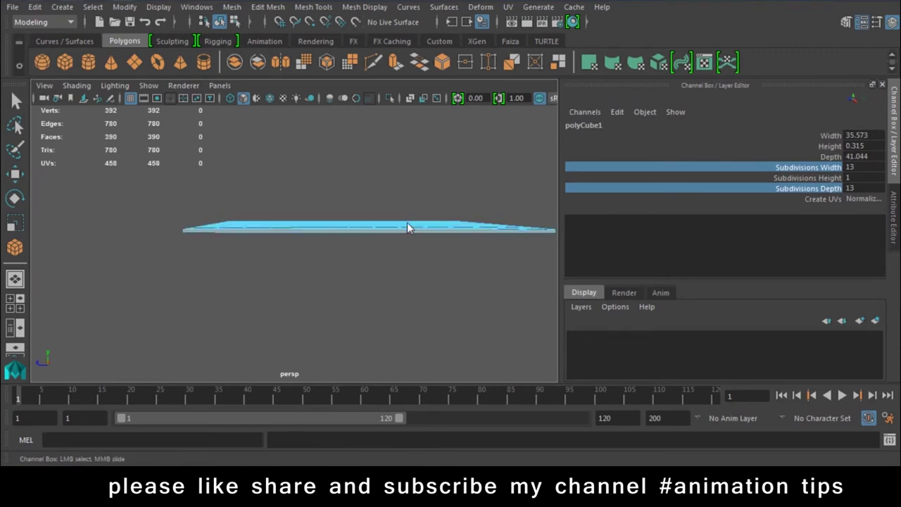
# Step: Try selecting faces in the plate's middle, then clear and pick one central face
pyautogui.moveTo(375, 260)
pyautogui.keyDown('alt'); pyautogui.mouseDown()
pyautogui.moveTo(368, 247)
pyautogui.moveTo(257, 218)
pyautogui.mouseUp(); pyautogui.keyUp('alt')
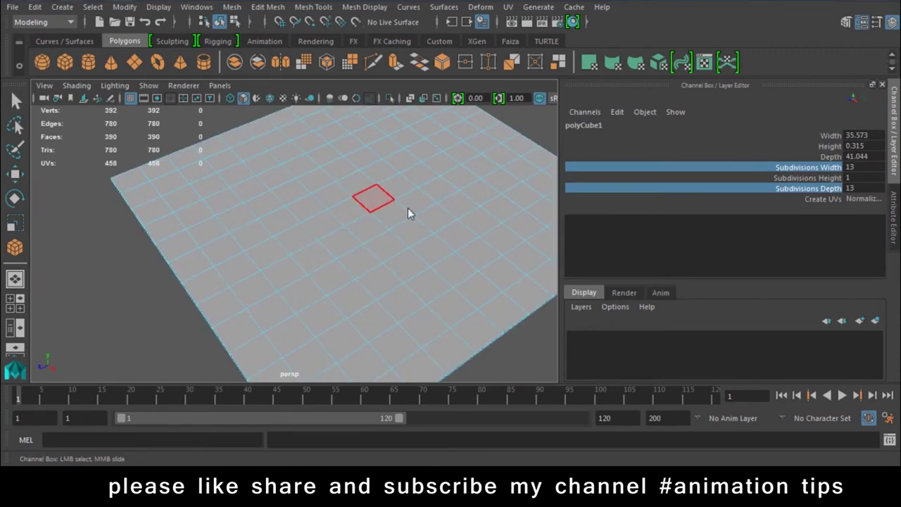
pyautogui.click(347, 214)
pyautogui.keyDown('shift'); pyautogui.moveTo(384, 257); pyautogui.dragTo(428, 294); pyautogui.keyUp('shift')
pyautogui.keyDown('shift'); pyautogui.click(462, 337); pyautogui.keyUp('shift')
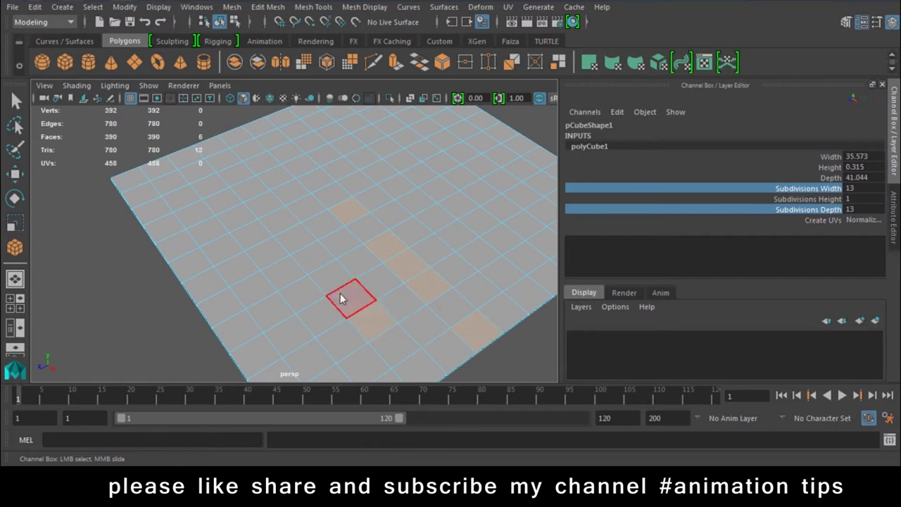
pyautogui.click(125, 302)
pyautogui.press('w')
pyautogui.press('3')
pyautogui.click(358, 218)
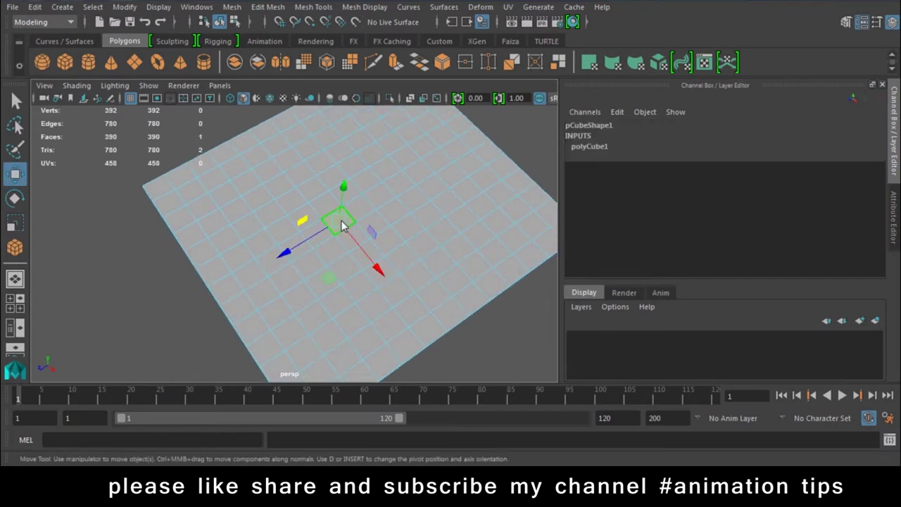
pyautogui.press('1')
# Step: Expand the selection outward with Select > Grow, then restart from a single central face
pyautogui.click(94, 7)
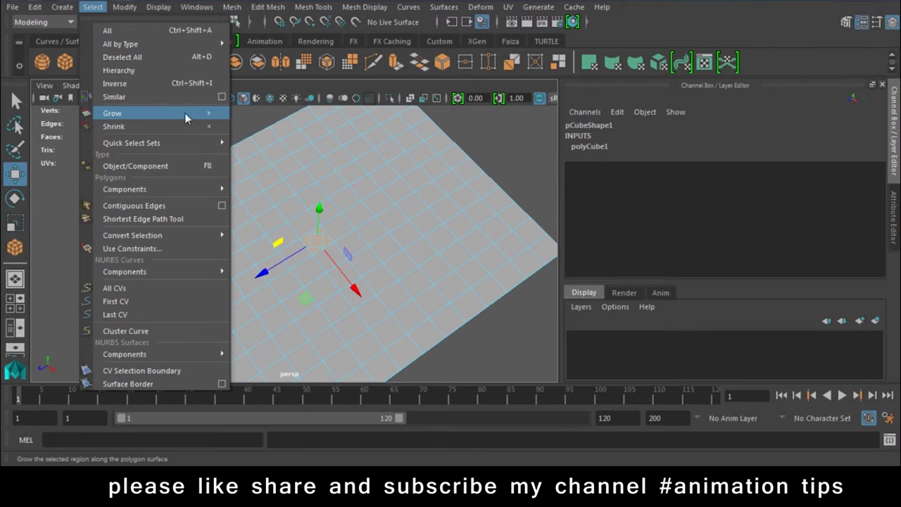
pyautogui.click(184, 113)
pyautogui.scroll(-3, 379, 280)
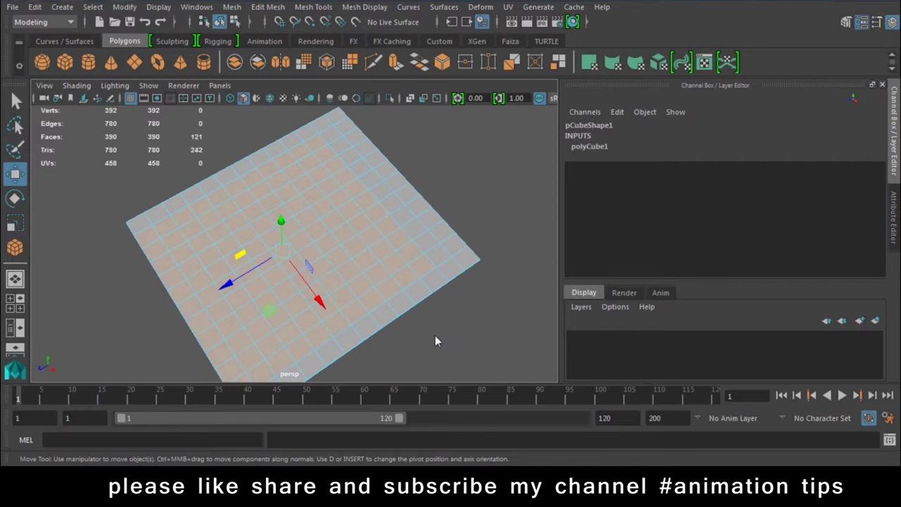
pyautogui.click(485, 289)
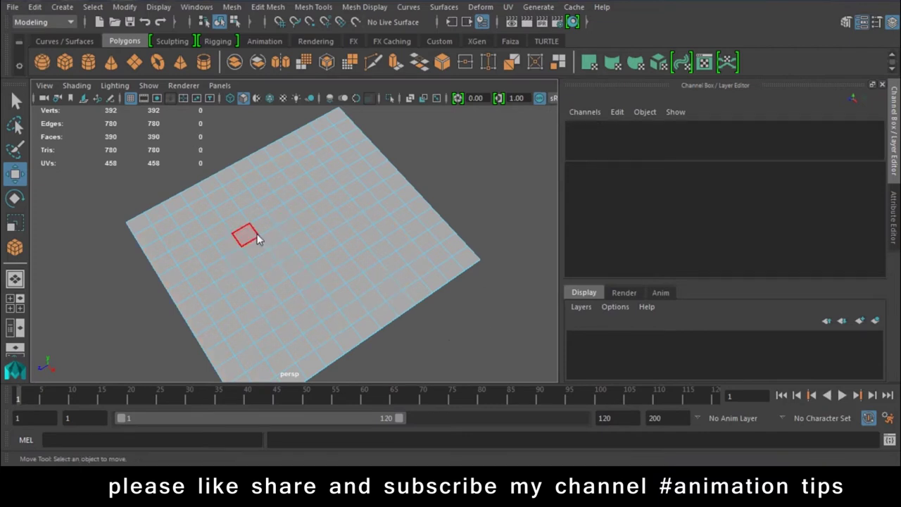
pyautogui.click(295, 245)
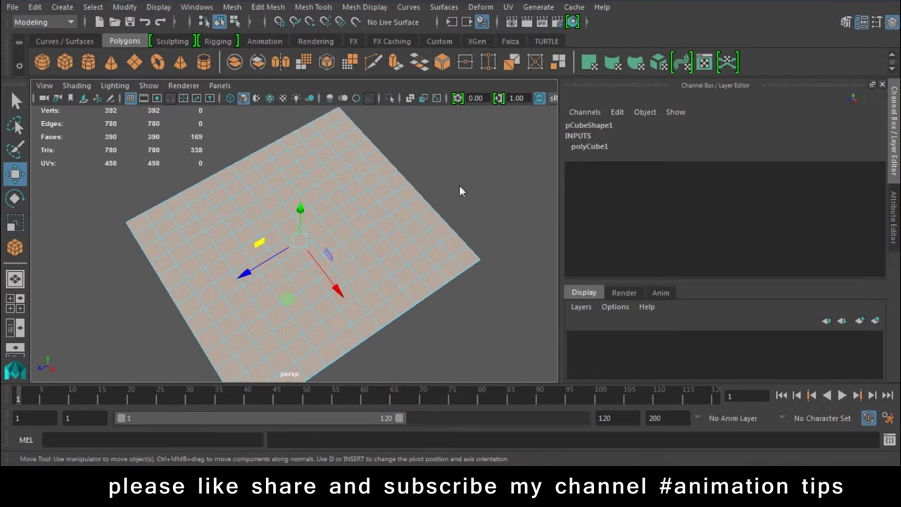
# Step: Browse the selection options and custom shelf, then return to the polygon modelling tools
pyautogui.click(94, 7)
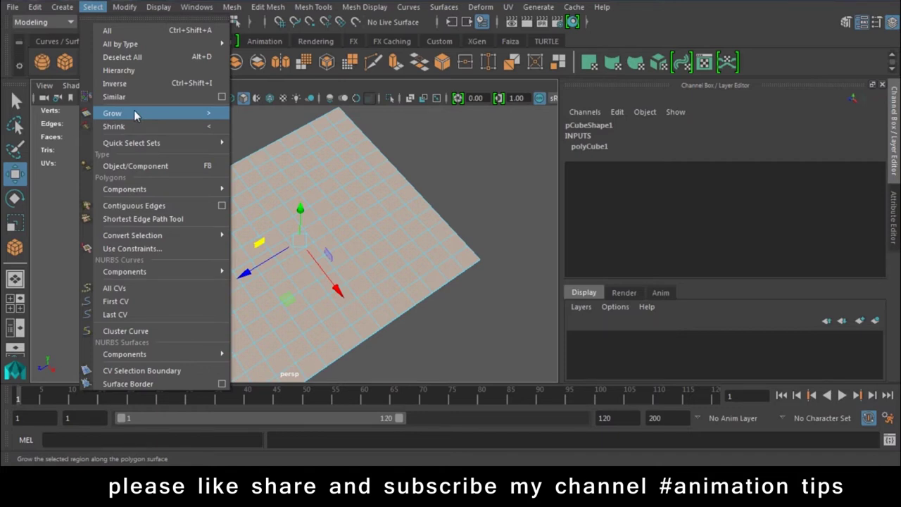
pyautogui.click(440, 42)
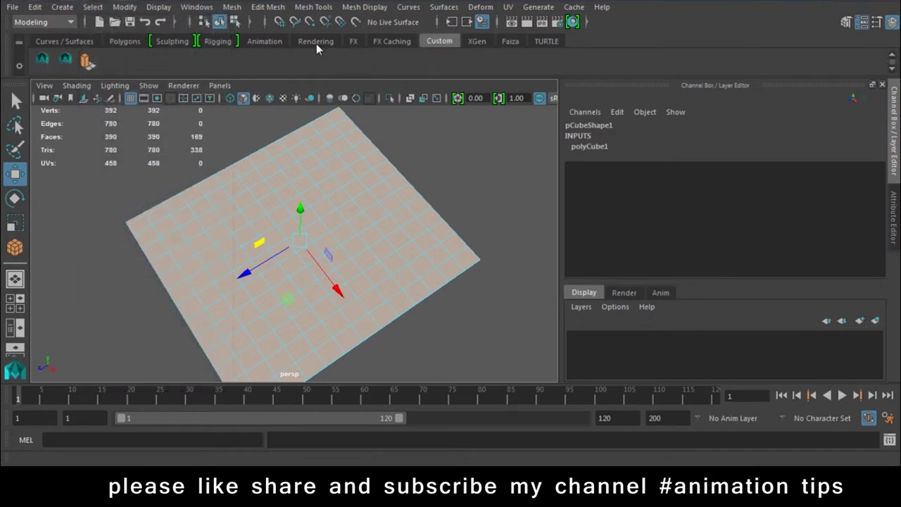
pyautogui.click(62, 7)
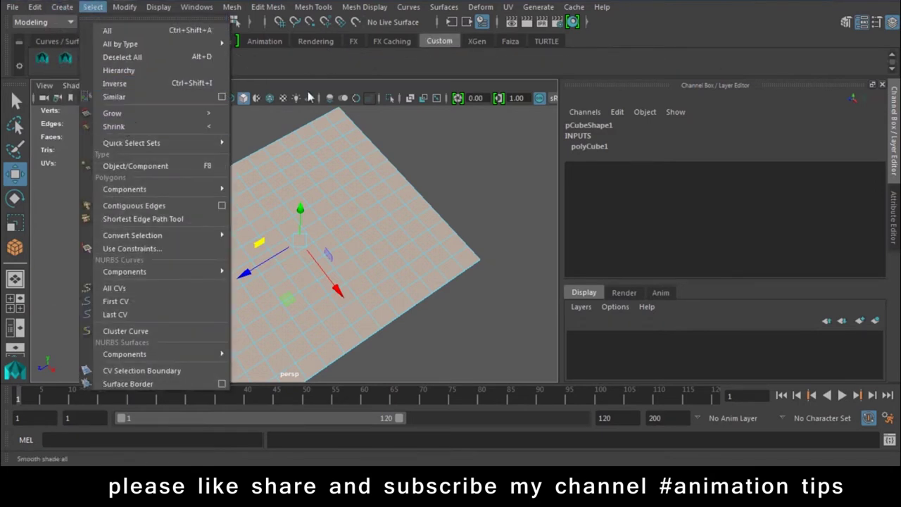
pyautogui.click(522, 84)
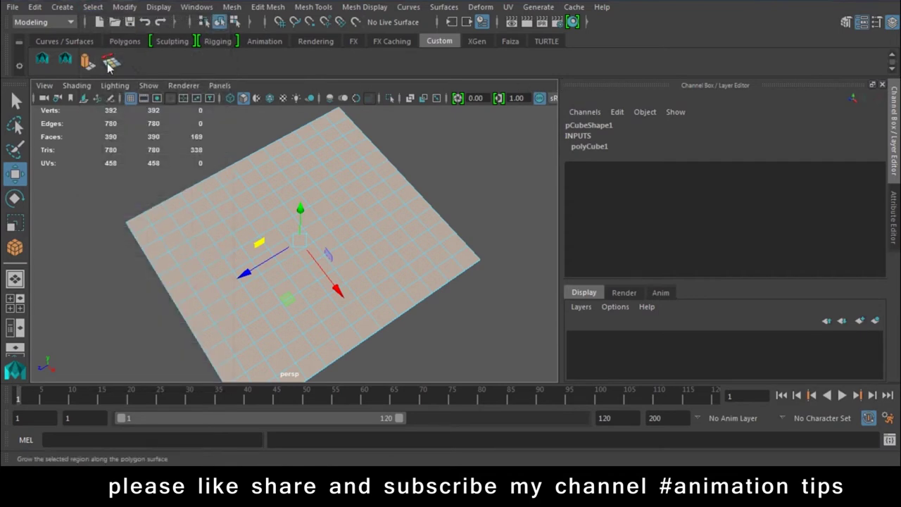
pyautogui.moveTo(281, 157)
pyautogui.keyDown('alt'); pyautogui.mouseDown()
pyautogui.moveTo(382, 242)
pyautogui.moveTo(368, 204)
pyautogui.moveTo(459, 290)
pyautogui.moveTo(436, 278)
pyautogui.mouseUp(); pyautogui.keyUp('alt')
pyautogui.click(125, 41)
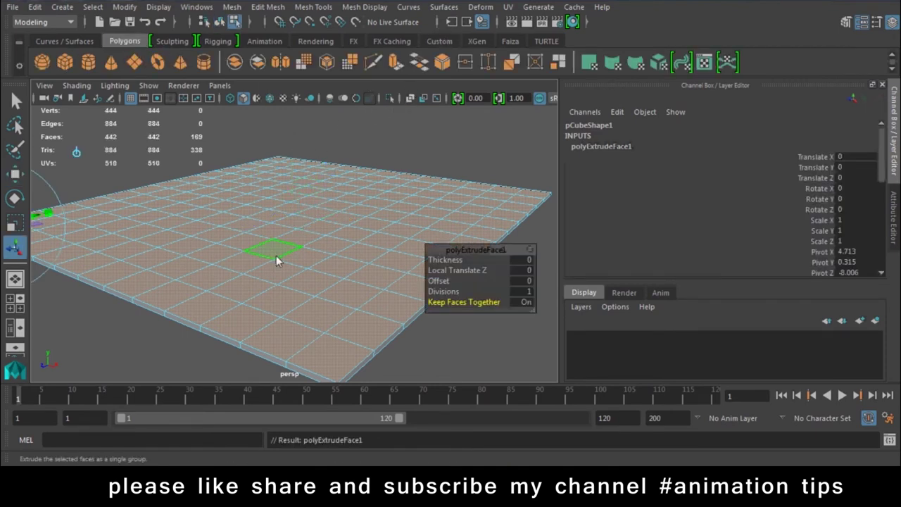
# Step: Extrude the plane's faces separately with Keep Faces Together off, raised 0.0301
pyautogui.press('t')
pyautogui.keyDown('alt'); pyautogui.moveTo(276, 259); pyautogui.dragTo(475, 301); pyautogui.keyUp('alt')
pyautogui.click(527, 302)
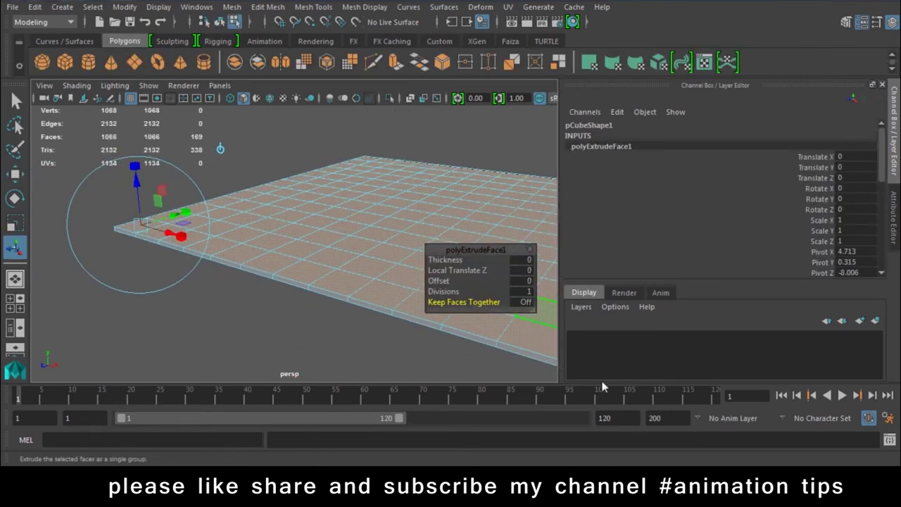
pyautogui.keyDown('alt'); pyautogui.moveTo(273, 230); pyautogui.dragTo(247, 271); pyautogui.keyUp('alt')
pyautogui.keyDown('alt'); pyautogui.moveTo(247, 271); pyautogui.dragTo(333, 288, button='right'); pyautogui.keyUp('alt')
pyautogui.moveTo(333, 282)
pyautogui.keyDown('alt'); pyautogui.mouseDown()
pyautogui.moveTo(285, 221)
pyautogui.moveTo(315, 230)
pyautogui.moveTo(314, 209)
pyautogui.mouseUp(); pyautogui.keyUp('alt')
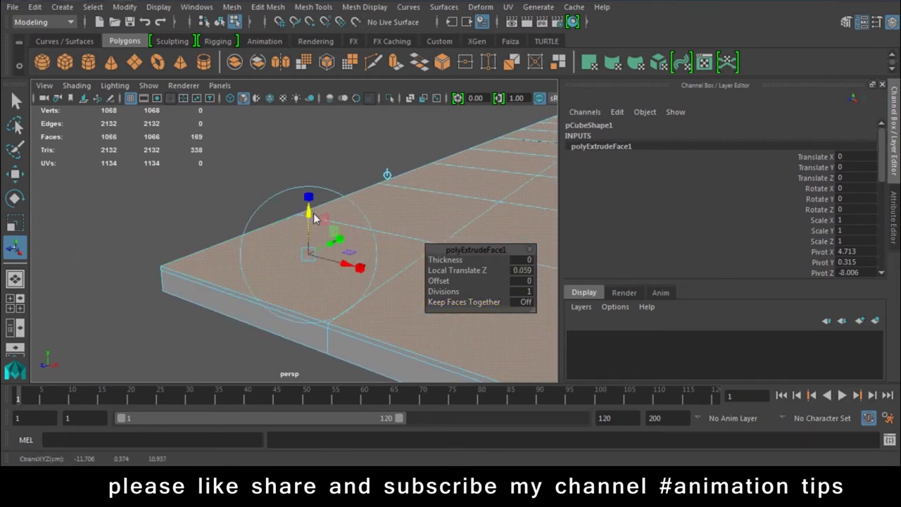
pyautogui.moveTo(357, 270); pyautogui.dragTo(308, 257)
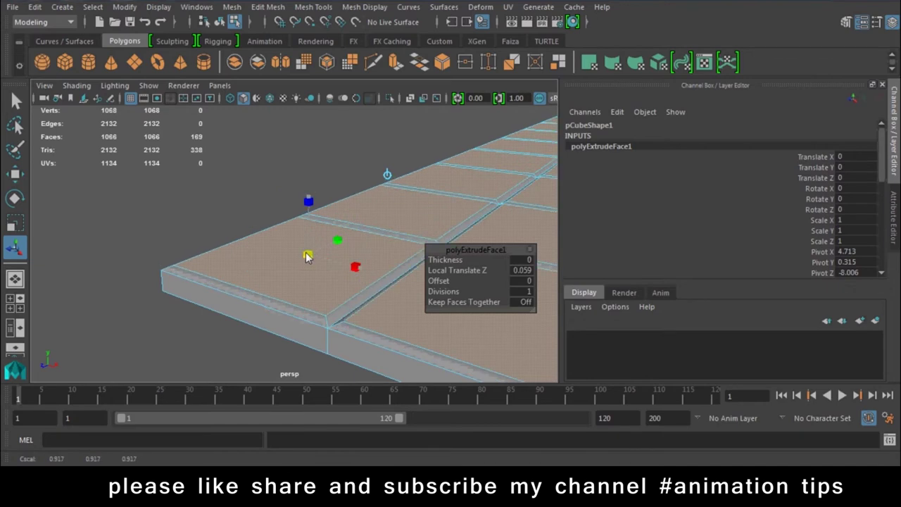
pyautogui.moveTo(313, 211)
pyautogui.mouseDown()
pyautogui.moveTo(313, 197)
pyautogui.moveTo(322, 259)
pyautogui.moveTo(309, 258)
pyautogui.moveTo(311, 214)
pyautogui.mouseUp()
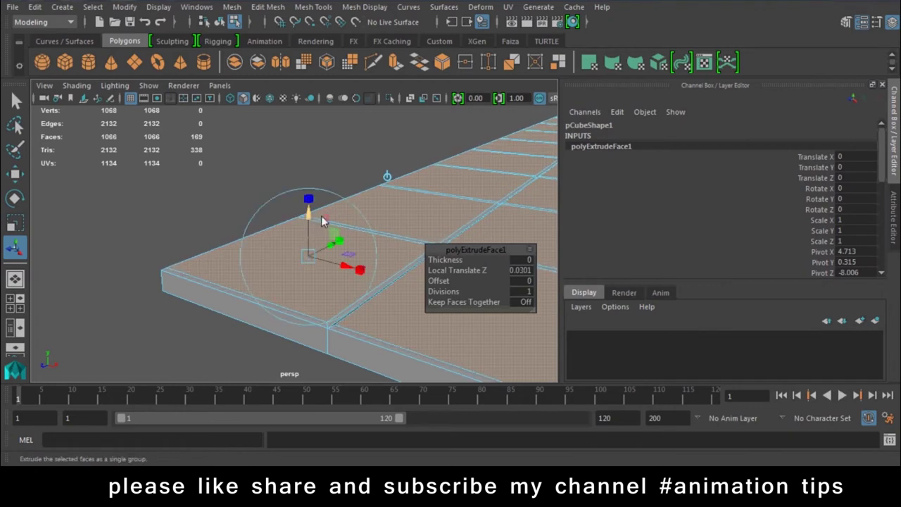
# Step: Deselect and frame the plane to view the separated tiles from a low angle
pyautogui.moveTo(321, 216); pyautogui.dragTo(414, 178, button='right')
pyautogui.scroll(-5, 180, 205)
pyautogui.press('f')
pyautogui.scroll(5, 394, 359)
pyautogui.moveTo(395, 359)
pyautogui.keyDown('alt'); pyautogui.mouseDown()
pyautogui.moveTo(342, 207)
pyautogui.moveTo(355, 295)
pyautogui.mouseUp(); pyautogui.keyUp('alt')
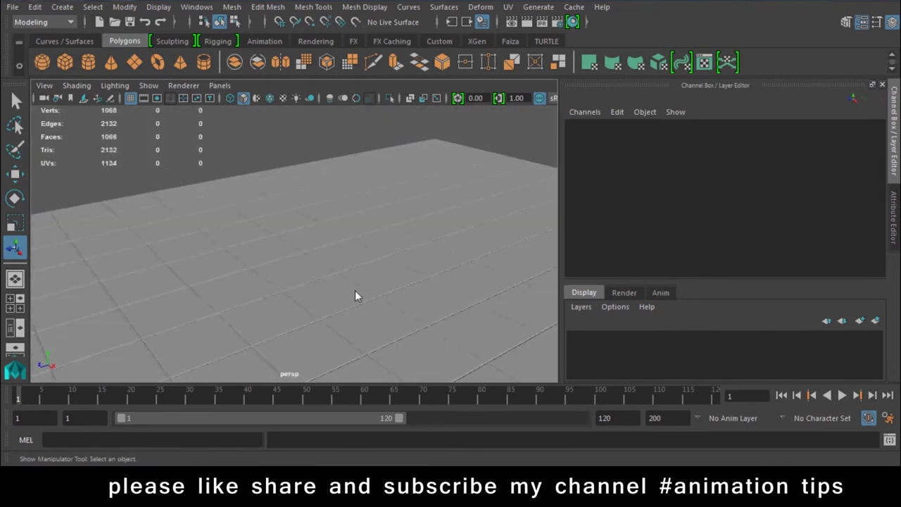
# Step: Delete the tiled plane
pyautogui.keyDown('alt'); pyautogui.moveTo(382, 328); pyautogui.dragTo(367, 271); pyautogui.keyUp('alt')
pyautogui.scroll(-5, 367, 271)
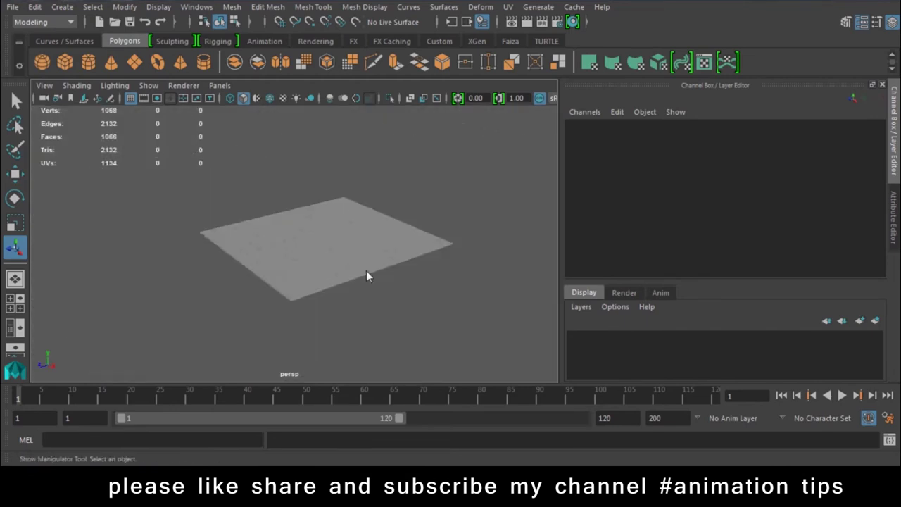
pyautogui.scroll(-3, 366, 270)
pyautogui.click(302, 259)
pyautogui.scroll(2, 366, 282)
pyautogui.press('Delete')
pyautogui.scroll(3, 352, 274)
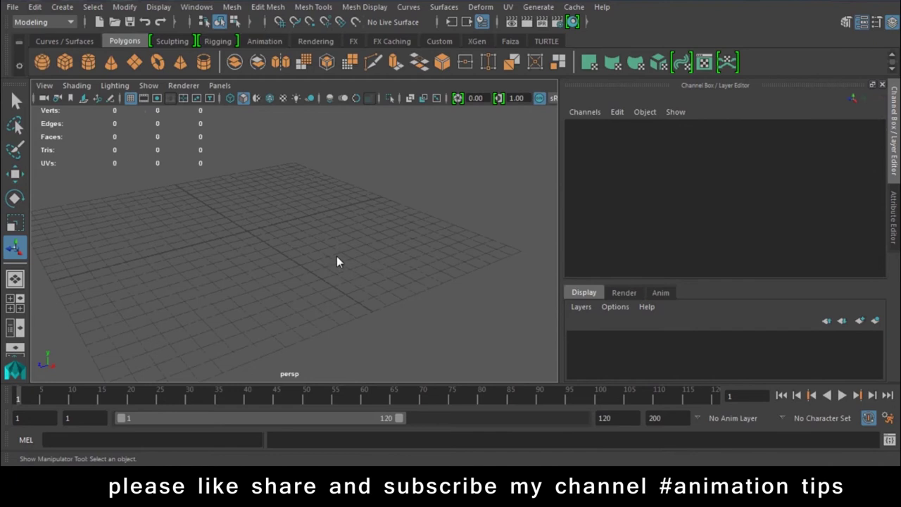
# Step: Create a polygon sphere and extrude its faces with Keep Faces Together off
pyautogui.click(44, 63)
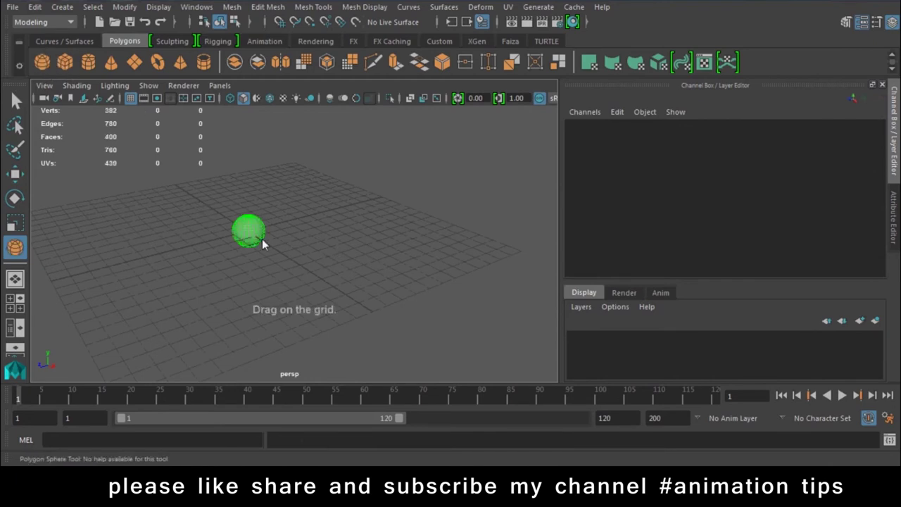
pyautogui.moveTo(261, 239); pyautogui.dragTo(267, 251)
pyautogui.rightClick(282, 208)
pyautogui.press('w')
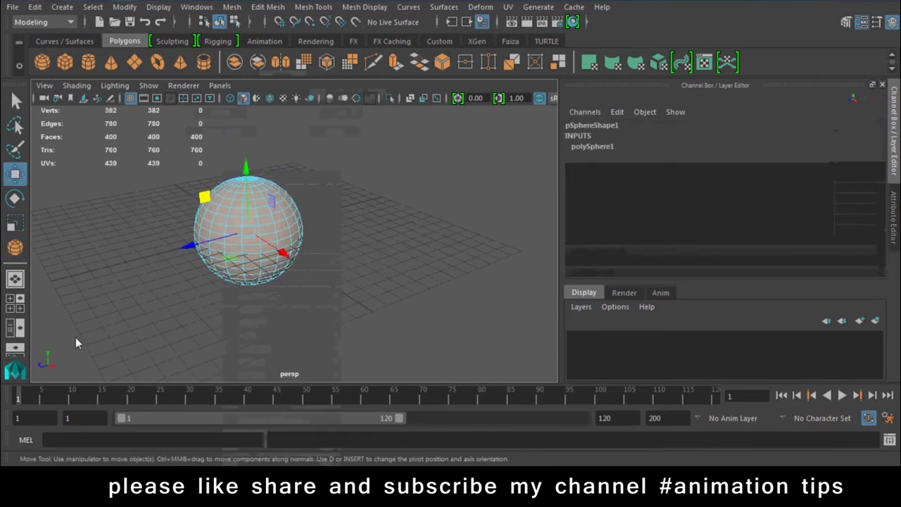
pyautogui.click(395, 63)
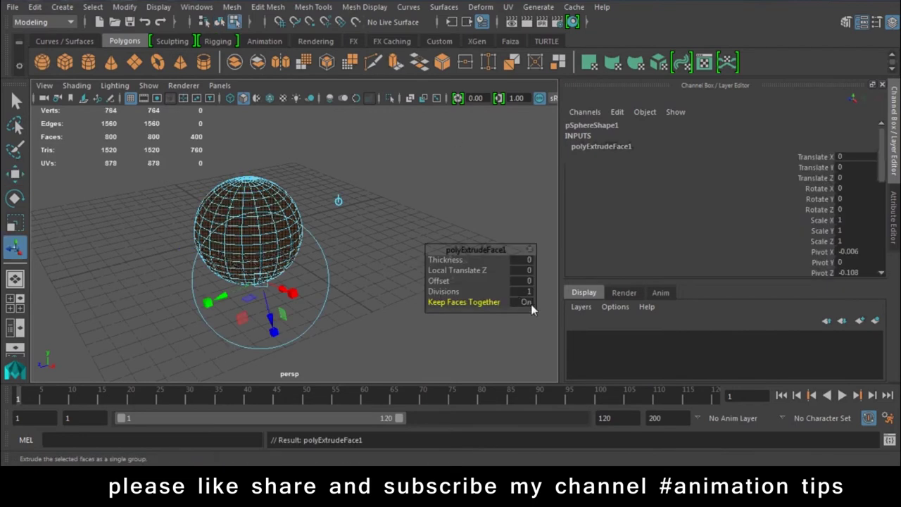
pyautogui.click(527, 302)
# Step: Shrink the extruded sphere panels to 0.917 scale and raise them by 0.0469
pyautogui.moveTo(247, 324); pyautogui.dragTo(336, 341)
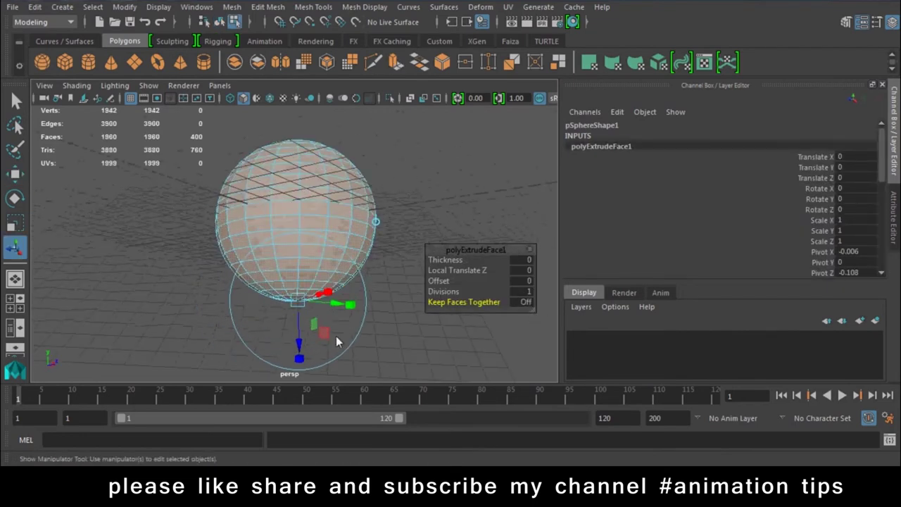
pyautogui.scroll(3, 336, 342)
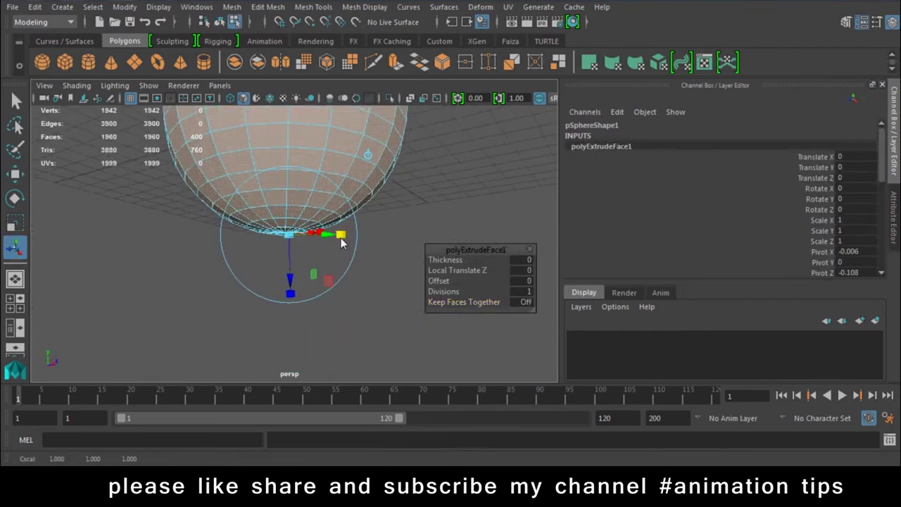
pyautogui.click(289, 235)
pyautogui.moveTo(289, 239); pyautogui.dragTo(285, 239)
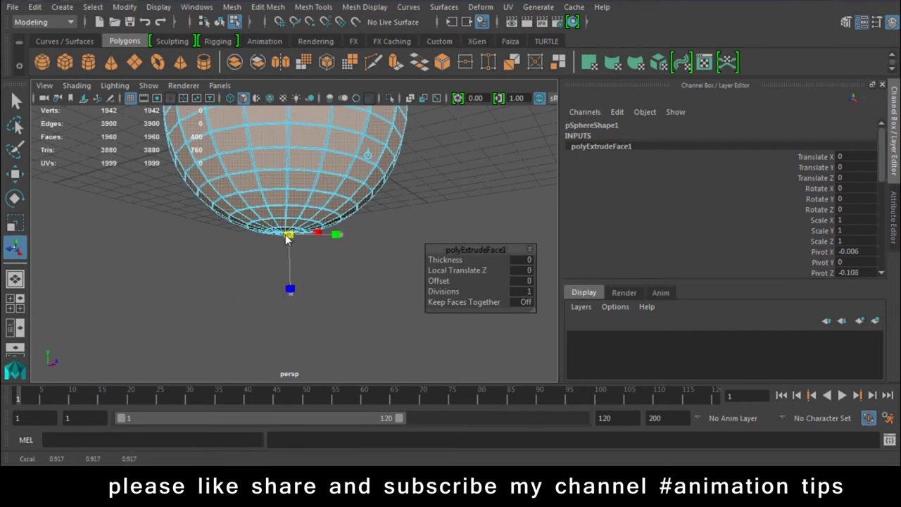
pyautogui.moveTo(326, 316)
pyautogui.keyDown('alt'); pyautogui.mouseDown()
pyautogui.moveTo(287, 326)
pyautogui.moveTo(257, 288)
pyautogui.moveTo(295, 240)
pyautogui.mouseUp(); pyautogui.keyUp('alt')
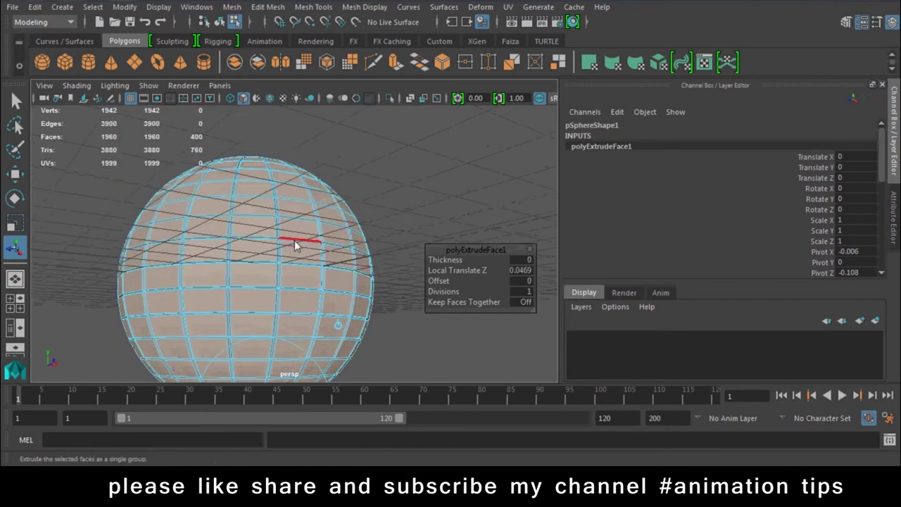
pyautogui.moveTo(295, 163); pyautogui.dragTo(329, 141, button='right')
pyautogui.click(393, 170)
pyautogui.moveTo(362, 218)
pyautogui.keyDown('alt'); pyautogui.mouseDown()
pyautogui.moveTo(249, 315)
pyautogui.moveTo(372, 279)
pyautogui.mouseUp(); pyautogui.keyUp('alt')
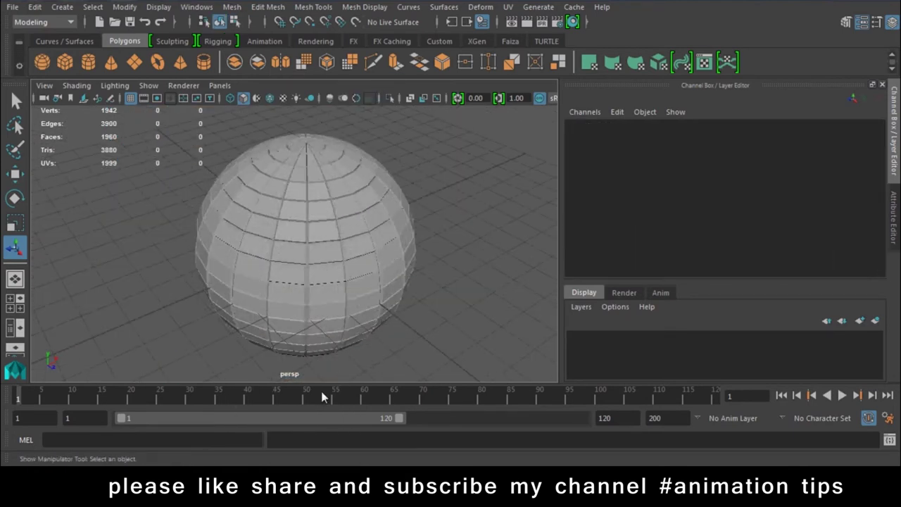
# Step: Delete the paneled sphere
pyautogui.click(364, 261)
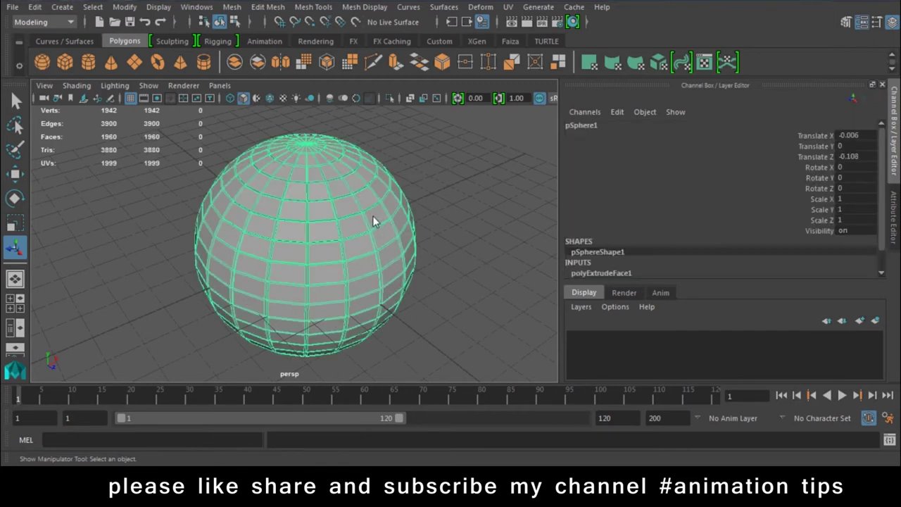
pyautogui.press('Delete')
pyautogui.keyDown('alt'); pyautogui.moveTo(294, 240); pyautogui.dragTo(119, 138); pyautogui.keyUp('alt')
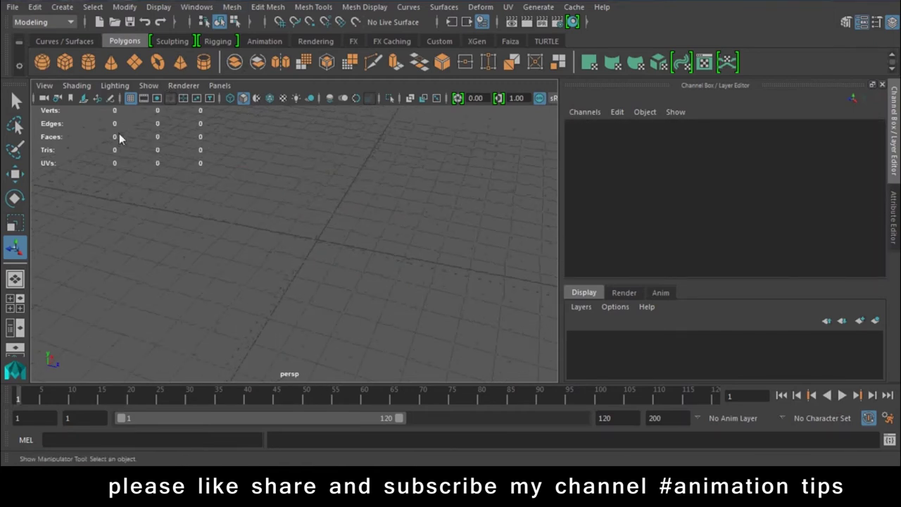
# Step: Create a new polygon sphere and delete its upper half of faces, leaving a bowl
pyautogui.click(43, 62)
pyautogui.moveTo(313, 229)
pyautogui.mouseDown()
pyautogui.moveTo(360, 285)
pyautogui.moveTo(347, 294)
pyautogui.mouseUp()
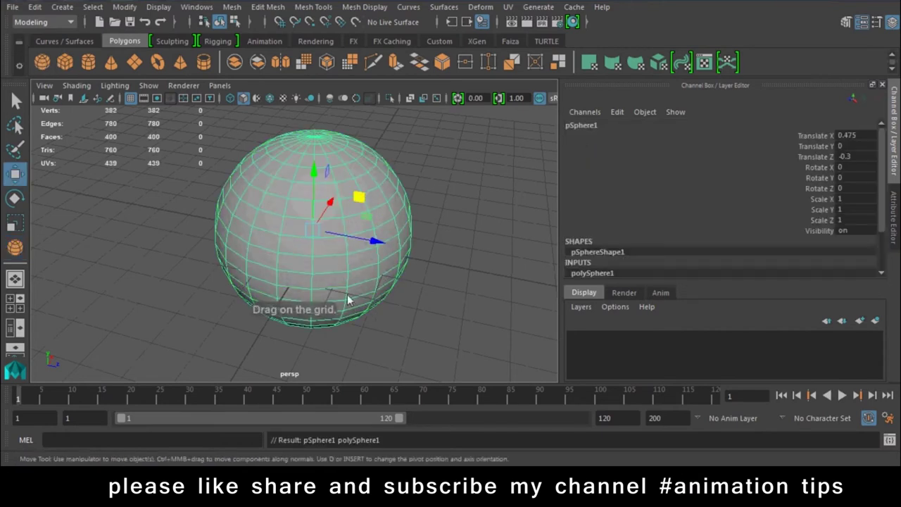
pyautogui.rightClick(367, 185)
pyautogui.click(368, 148)
pyautogui.moveTo(483, 140); pyautogui.dragTo(201, 217)
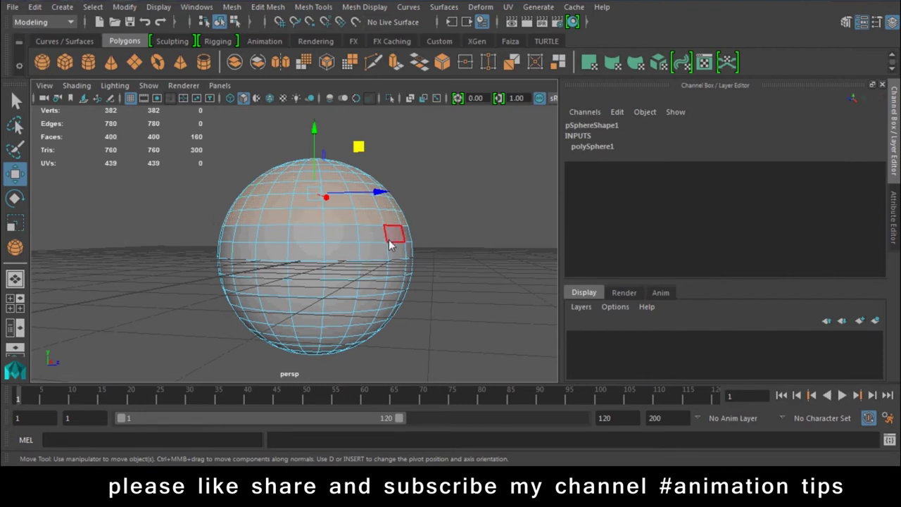
pyautogui.moveTo(462, 135); pyautogui.dragTo(174, 247)
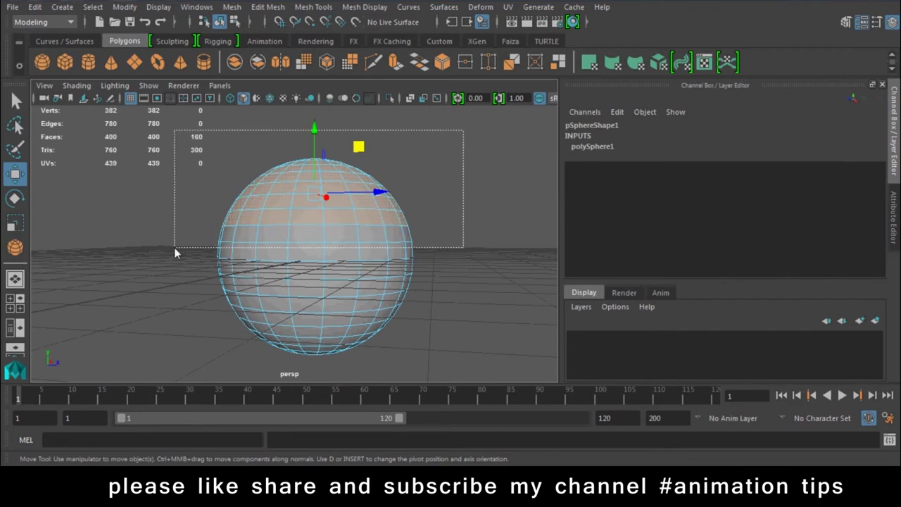
pyautogui.press('Delete')
# Step: Inspect the bowl from above and return to object mode with the selection cleared
pyautogui.keyDown('alt'); pyautogui.moveTo(374, 278); pyautogui.dragTo(382, 187); pyautogui.keyUp('alt')
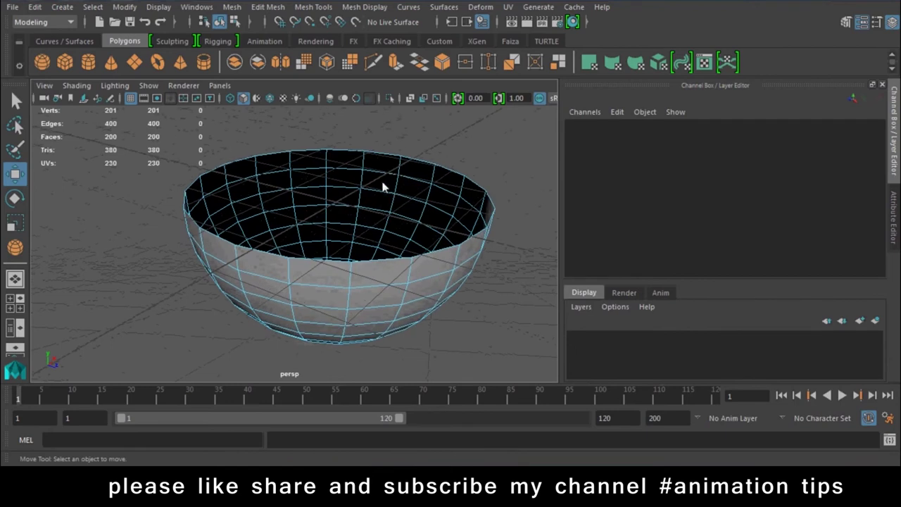
pyautogui.moveTo(384, 112); pyautogui.dragTo(398, 159, button='right')
pyautogui.keyDown('alt'); pyautogui.moveTo(400, 190); pyautogui.dragTo(403, 271); pyautogui.keyUp('alt')
pyautogui.moveTo(404, 272)
pyautogui.keyDown('alt'); pyautogui.mouseDown(button='right')
pyautogui.moveTo(492, 310)
pyautogui.moveTo(418, 349)
pyautogui.moveTo(471, 243)
pyautogui.moveTo(480, 192)
pyautogui.mouseUp(button='right'); pyautogui.keyUp('alt')
pyautogui.click(469, 204)
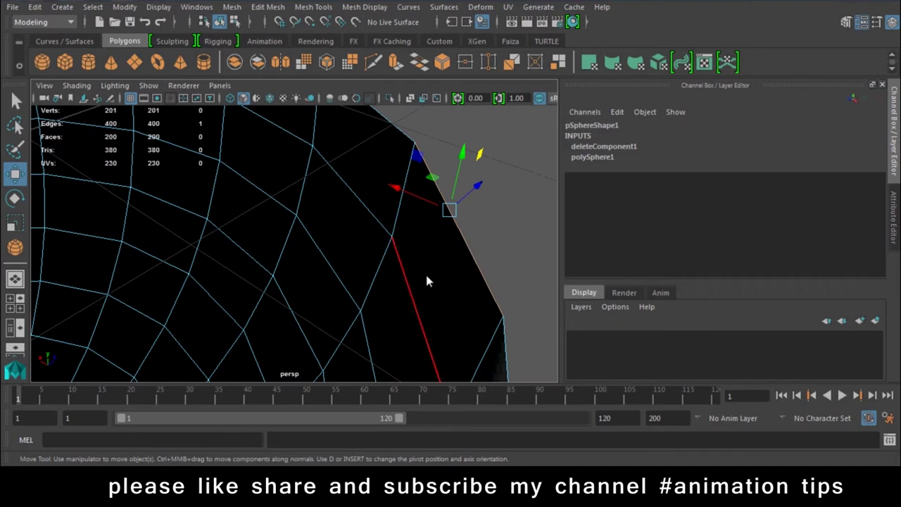
pyautogui.moveTo(426, 281)
pyautogui.mouseDown(button='right')
pyautogui.moveTo(489, 92)
pyautogui.moveTo(187, 237)
pyautogui.mouseUp(button='right')
pyautogui.scroll(-3, 350, 254)
pyautogui.scroll(-2, 301, 275)
# Step: Try extruding the whole bowl, inspect the result, and undo it
pyautogui.click(301, 275)
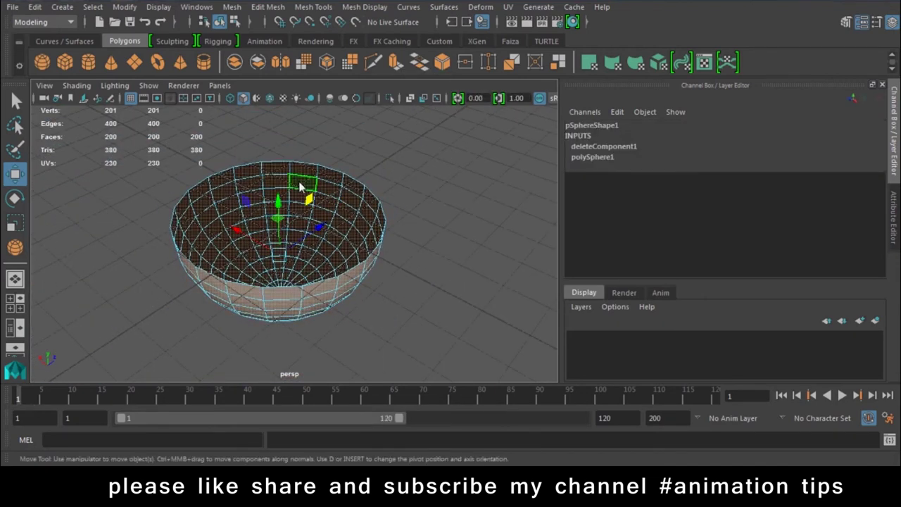
pyautogui.scroll(3, 353, 272)
pyautogui.click(394, 62)
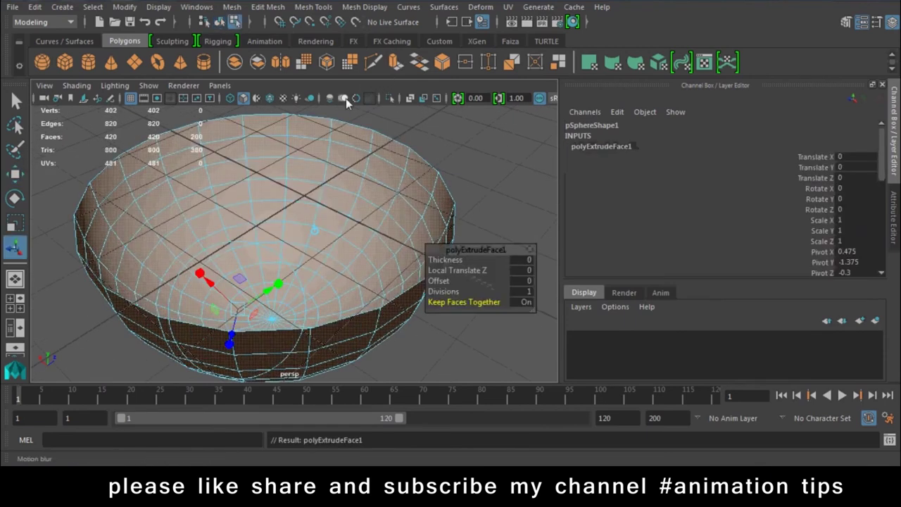
pyautogui.keyDown('alt'); pyautogui.moveTo(346, 98); pyautogui.dragTo(385, 257); pyautogui.keyUp('alt')
pyautogui.scroll(2, 265, 268)
pyautogui.moveTo(265, 273)
pyautogui.keyDown('alt'); pyautogui.mouseDown()
pyautogui.moveTo(230, 310)
pyautogui.moveTo(224, 294)
pyautogui.mouseUp(); pyautogui.keyUp('alt')
pyautogui.scroll(3, 295, 347)
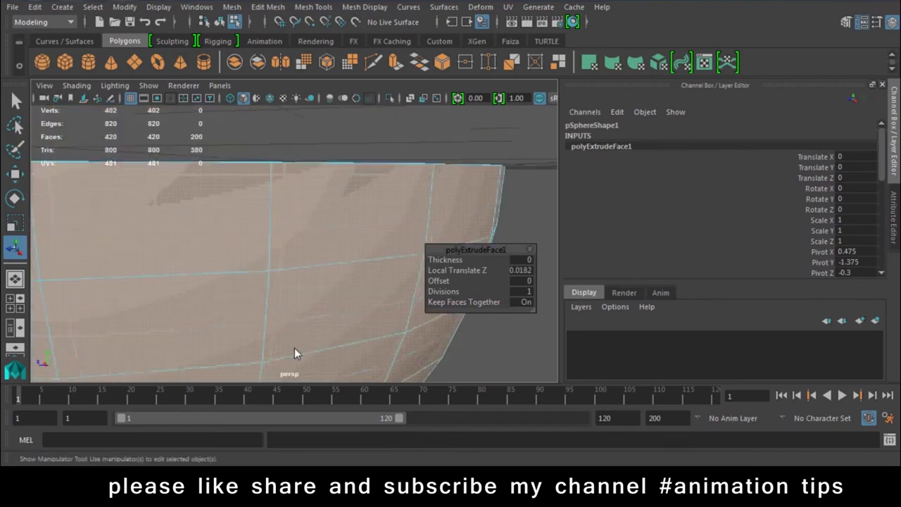
pyautogui.moveTo(384, 245)
pyautogui.keyDown('alt'); pyautogui.mouseDown()
pyautogui.moveTo(304, 226)
pyautogui.moveTo(315, 254)
pyautogui.moveTo(377, 199)
pyautogui.mouseUp(); pyautogui.keyUp('alt')
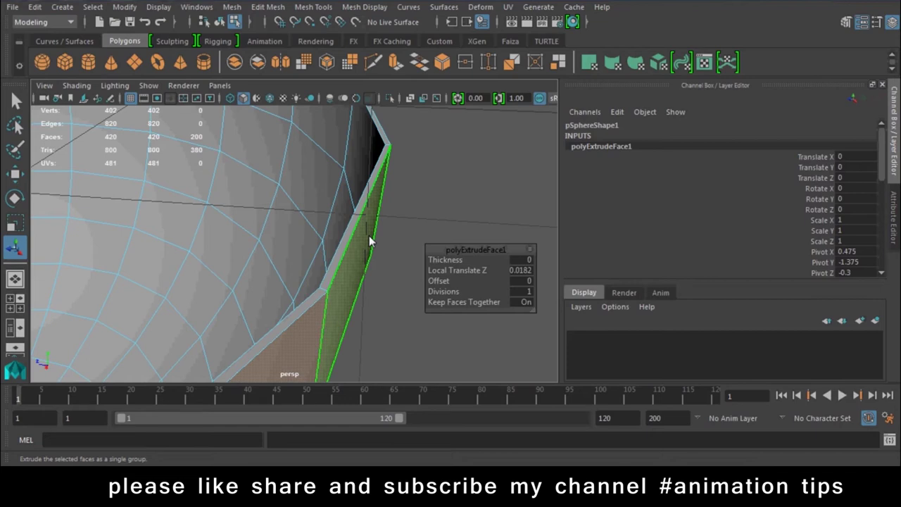
pyautogui.hotkey('ctrl', 'z')
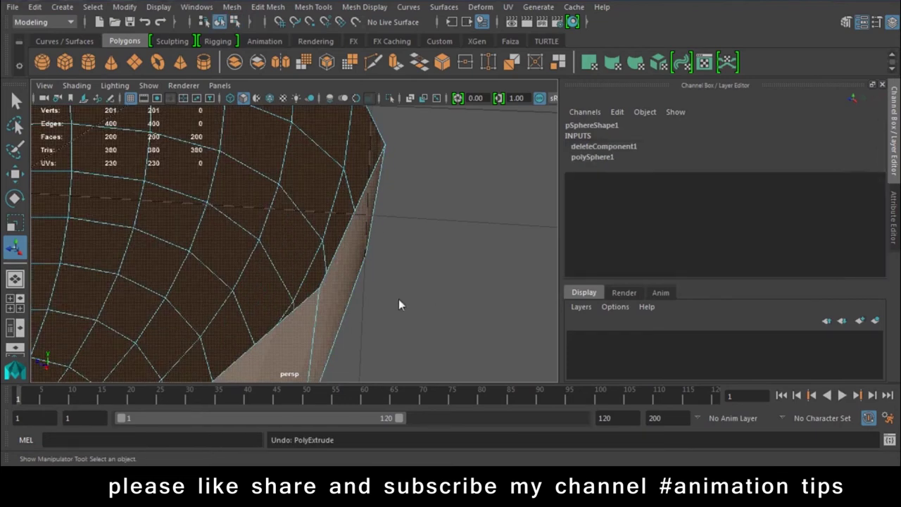
pyautogui.hotkey('ctrl', 'z')
pyautogui.hotkey('ctrl', 'z')
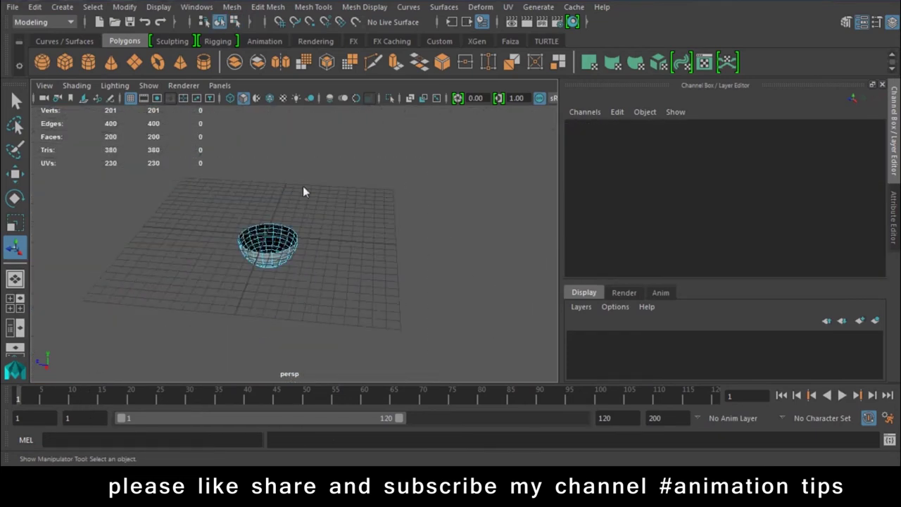
# Step: Extrude all the bowl's faces and pull Local Translate Z to thicken its wall
pyautogui.scroll(3, 282, 258)
pyautogui.moveTo(280, 123); pyautogui.dragTo(281, 158, button='right')
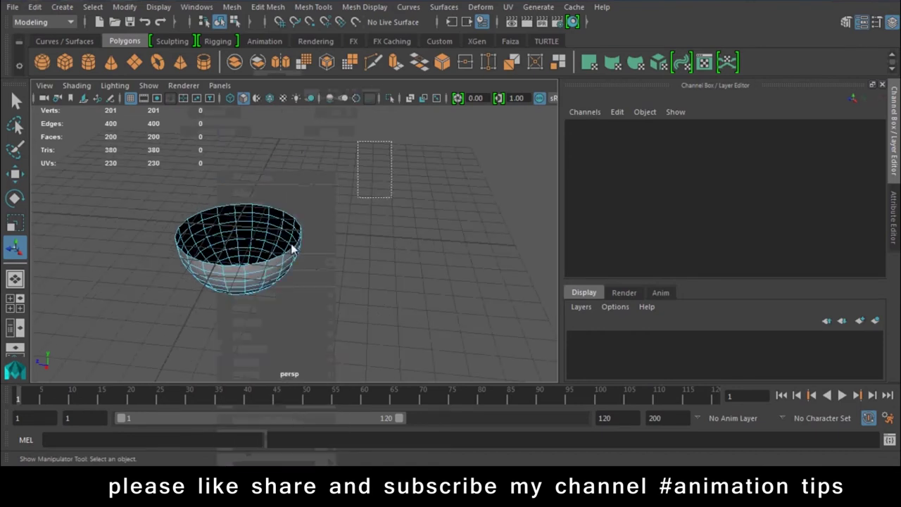
pyautogui.moveTo(292, 248); pyautogui.dragTo(257, 281)
pyautogui.click(392, 68)
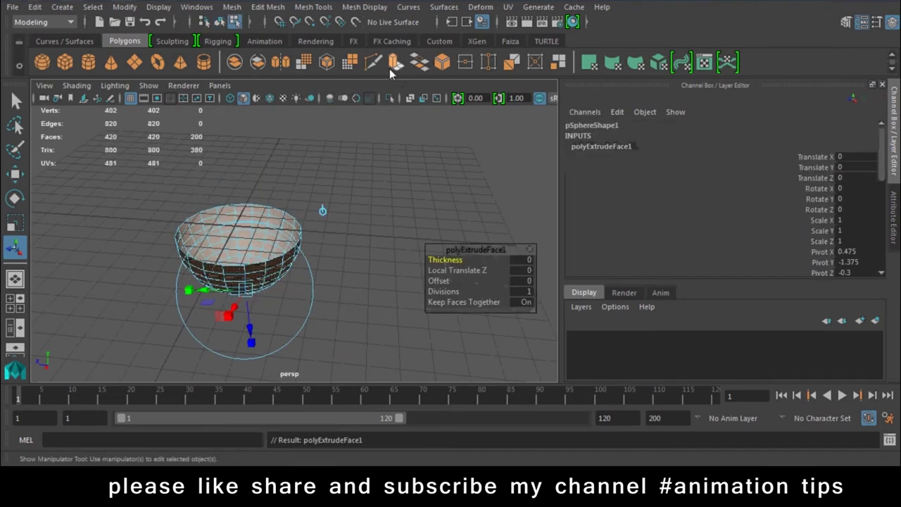
pyautogui.scroll(2, 253, 344)
pyautogui.scroll(2, 268, 330)
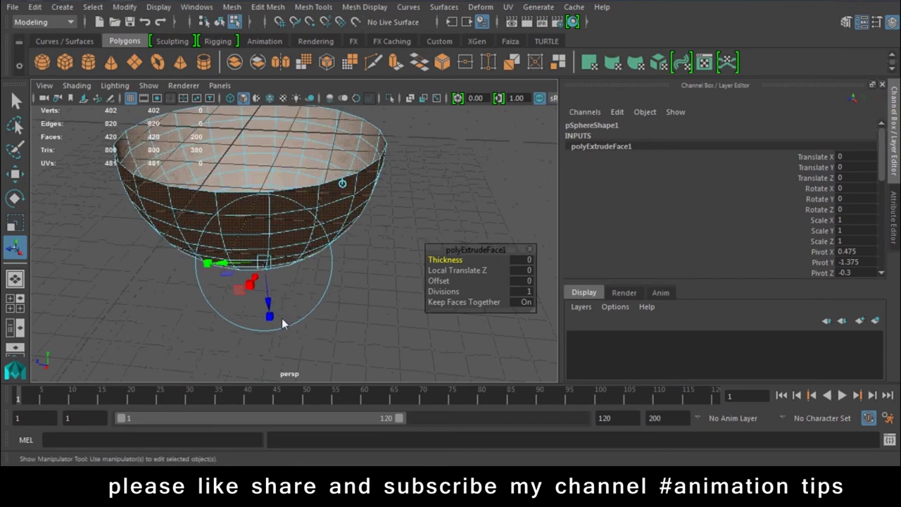
pyautogui.moveTo(271, 310); pyautogui.dragTo(275, 352)
pyautogui.keyDown('alt'); pyautogui.moveTo(275, 351); pyautogui.dragTo(265, 320, button='right'); pyautogui.keyUp('alt')
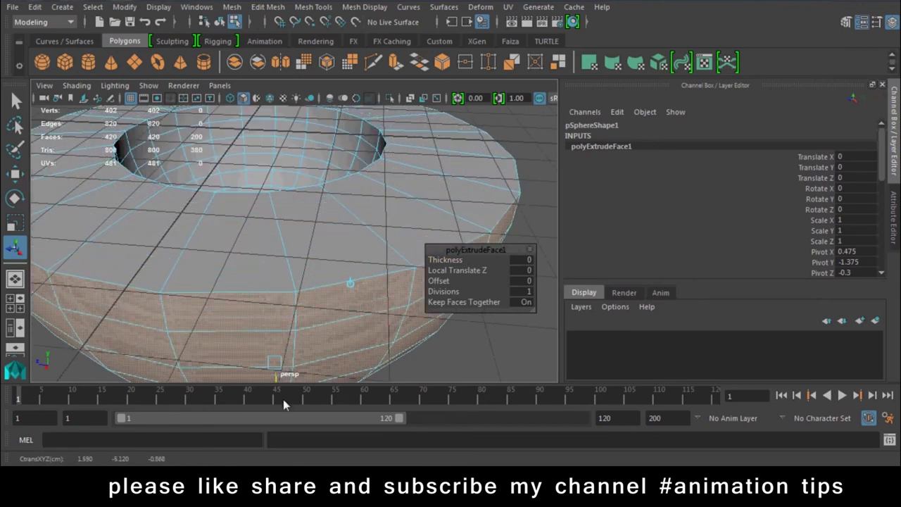
pyautogui.moveTo(267, 315); pyautogui.dragTo(347, 302)
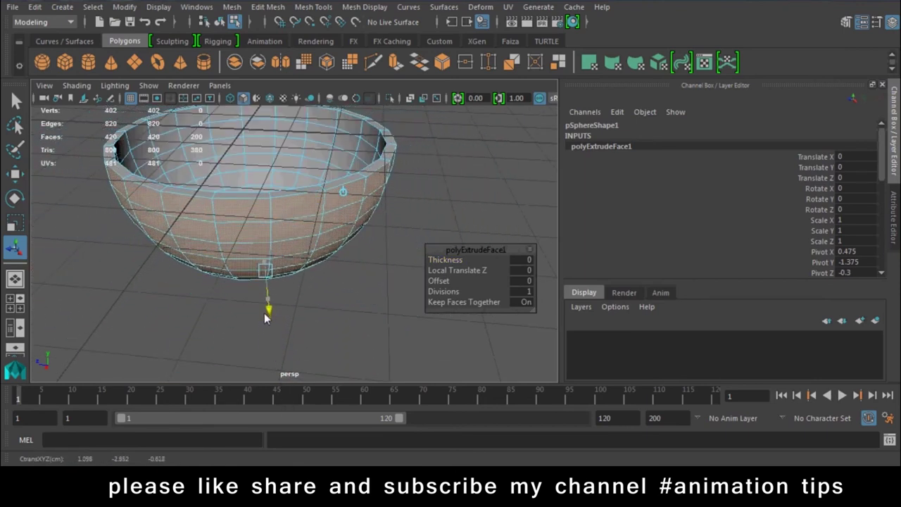
pyautogui.click(346, 303)
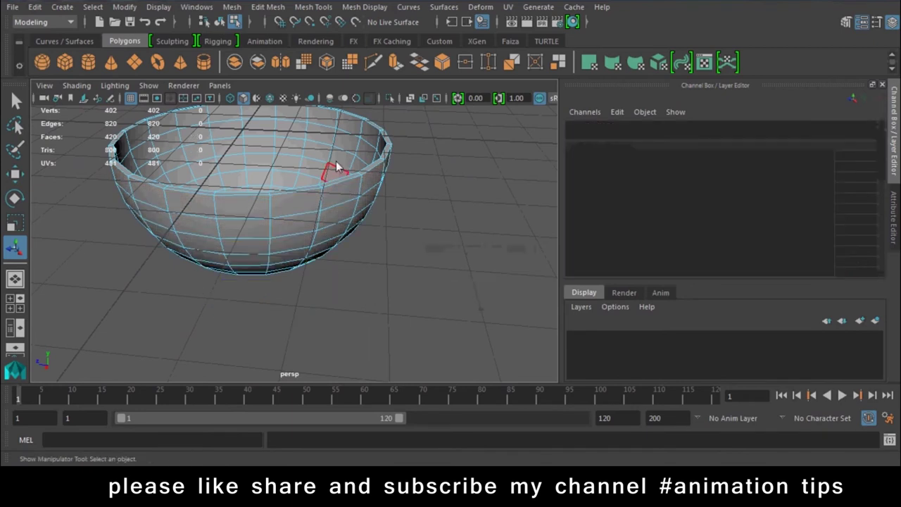
# Step: Select the thickened bowl in object mode and delete it
pyautogui.moveTo(285, 200); pyautogui.dragTo(473, 229, button='right')
pyautogui.keyDown('alt'); pyautogui.moveTo(473, 228); pyautogui.dragTo(412, 276); pyautogui.keyUp('alt')
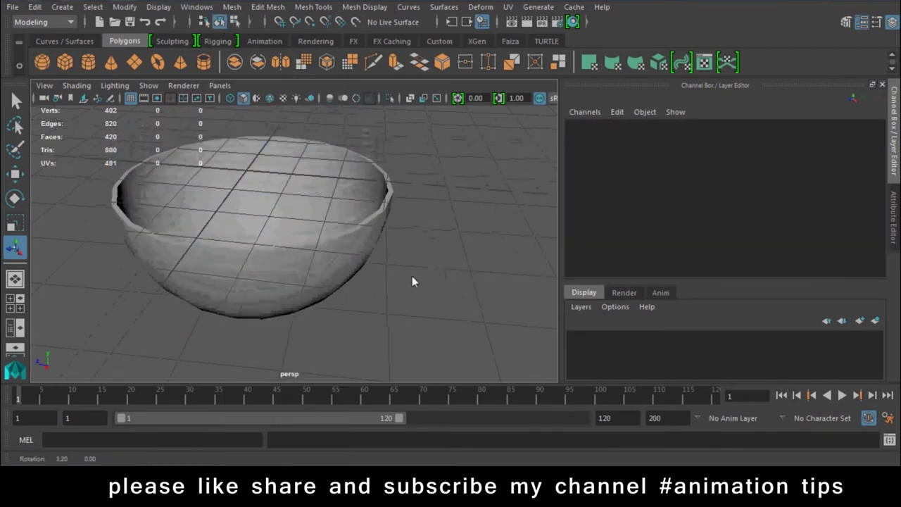
pyautogui.click(317, 214)
pyautogui.moveTo(317, 214)
pyautogui.keyDown('alt'); pyautogui.mouseDown()
pyautogui.moveTo(184, 136)
pyautogui.moveTo(318, 277)
pyautogui.mouseUp(); pyautogui.keyUp('alt')
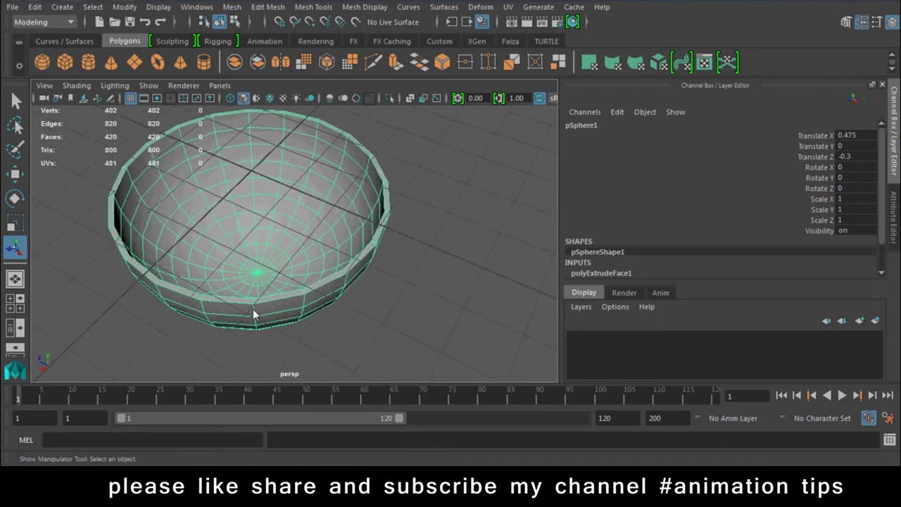
pyautogui.press('Delete')
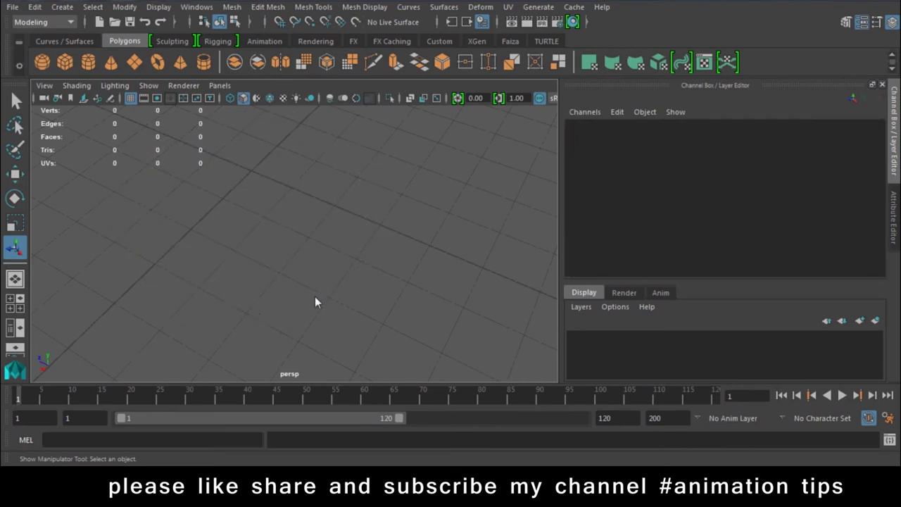
# Step: Draw a polygon cube on the grid
pyautogui.moveTo(352, 343)
pyautogui.keyDown('alt'); pyautogui.mouseDown(button='right')
pyautogui.moveTo(194, 252)
pyautogui.moveTo(263, 314)
pyautogui.mouseUp(button='right'); pyautogui.keyUp('alt')
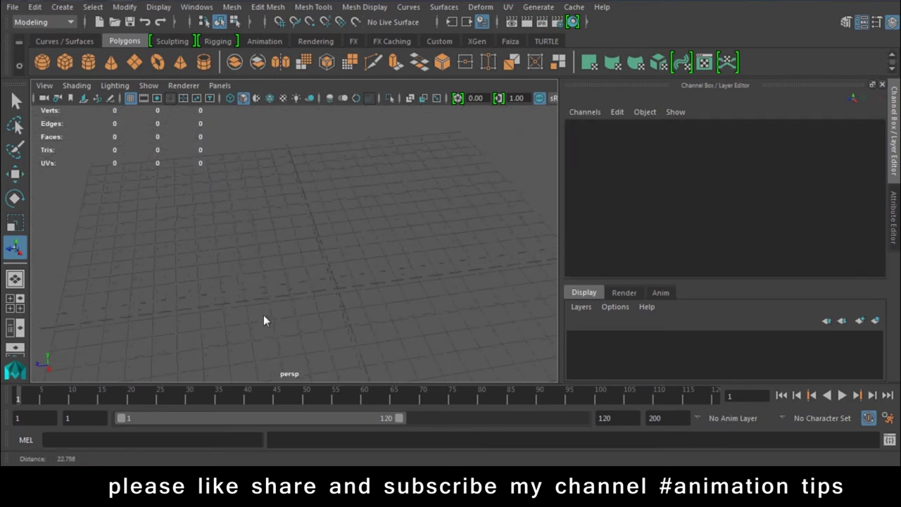
pyautogui.keyDown('alt'); pyautogui.moveTo(284, 265); pyautogui.dragTo(218, 252); pyautogui.keyUp('alt')
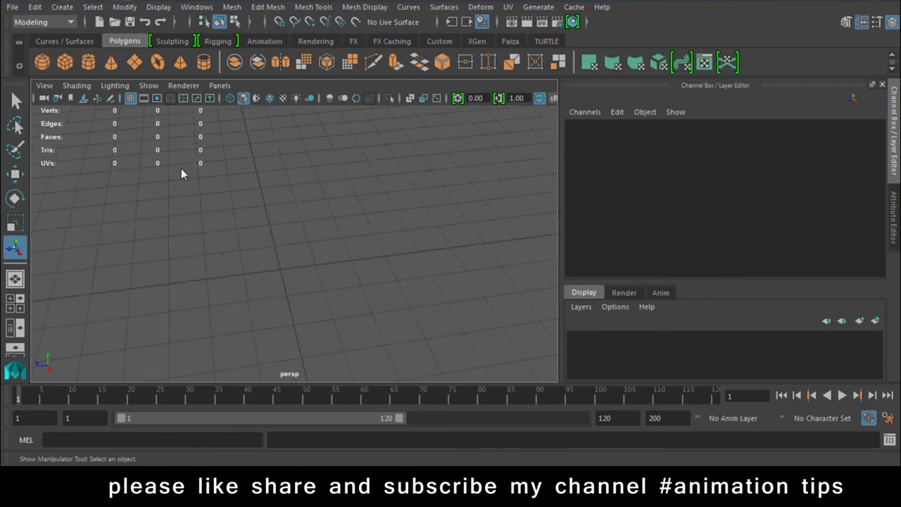
pyautogui.click(62, 62)
pyautogui.moveTo(176, 265)
pyautogui.mouseDown()
pyautogui.moveTo(198, 278)
pyautogui.moveTo(195, 202)
pyautogui.mouseUp()
pyautogui.moveTo(199, 237); pyautogui.dragTo(217, 247)
pyautogui.press('w')
pyautogui.moveTo(241, 289)
pyautogui.keyDown('alt'); pyautogui.mouseDown()
pyautogui.moveTo(167, 308)
pyautogui.moveTo(105, 211)
pyautogui.mouseUp(); pyautogui.keyUp('alt')
# Step: Draw a wavy EP curve starting at the cube and sweeping off to the right
pyautogui.click(39, 42)
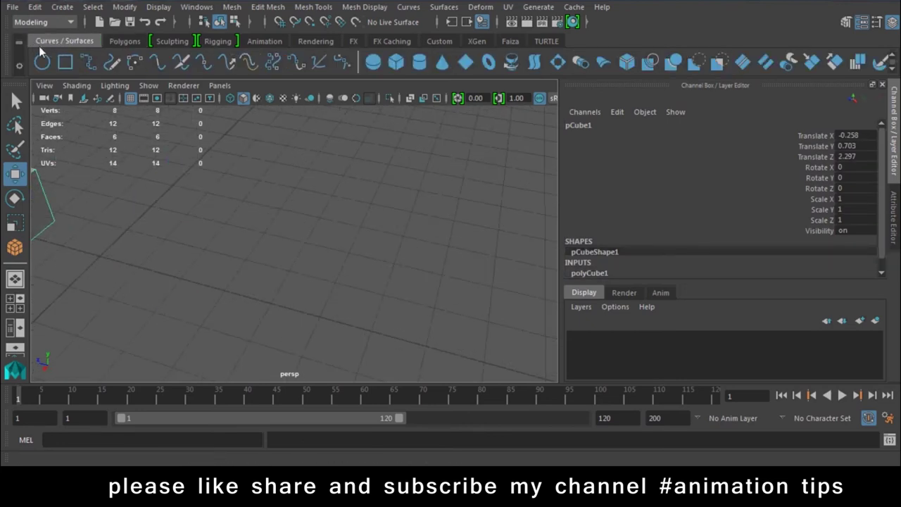
pyautogui.click(88, 62)
pyautogui.moveTo(144, 207)
pyautogui.keyDown('alt'); pyautogui.mouseDown()
pyautogui.moveTo(184, 274)
pyautogui.moveTo(176, 326)
pyautogui.mouseUp(); pyautogui.keyUp('alt')
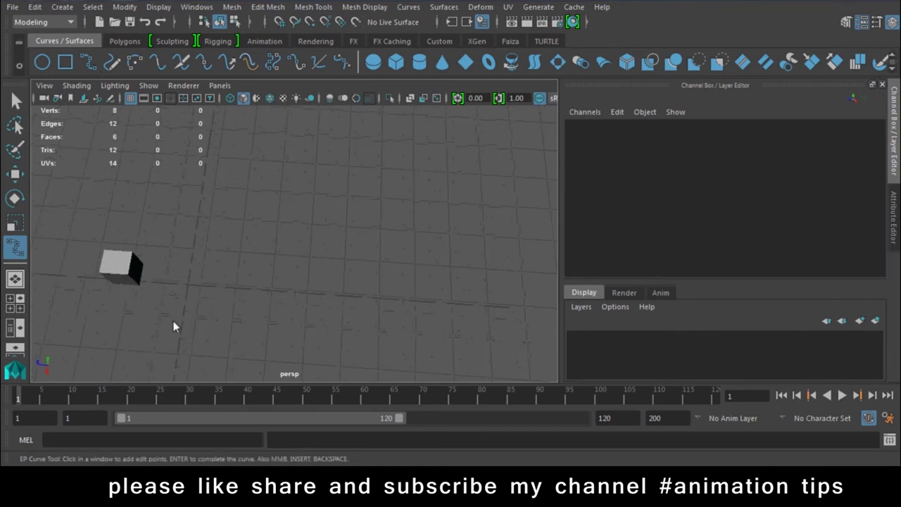
pyautogui.click(145, 280)
pyautogui.click(211, 284)
pyautogui.click(278, 250)
pyautogui.click(337, 209)
pyautogui.click(437, 182)
pyautogui.scroll(-2, 425, 191)
pyautogui.click(477, 214)
pyautogui.click(533, 189)
pyautogui.click(552, 152)
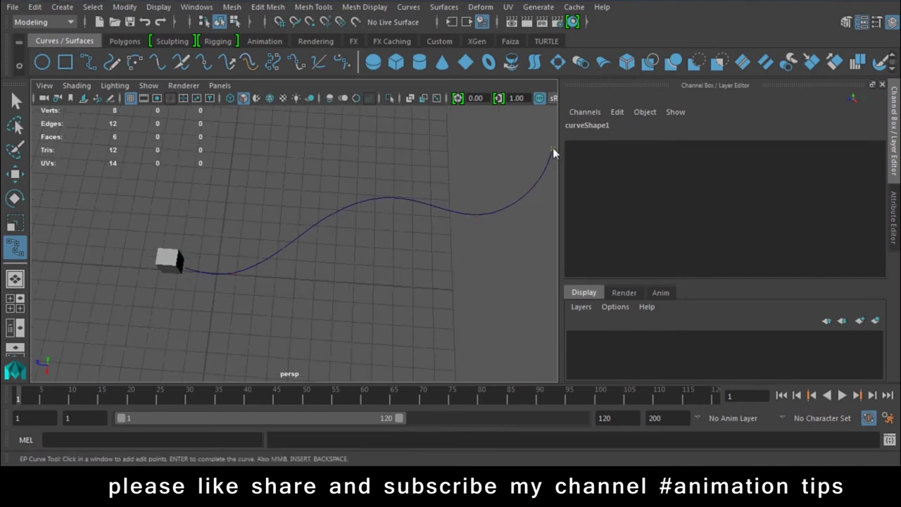
pyautogui.press('Return')
pyautogui.press('w')
# Step: Select the cube face facing the curve together with curve1
pyautogui.moveTo(460, 216)
pyautogui.keyDown('alt'); pyautogui.mouseDown()
pyautogui.moveTo(354, 297)
pyautogui.moveTo(411, 313)
pyautogui.moveTo(252, 256)
pyautogui.moveTo(249, 290)
pyautogui.mouseUp(); pyautogui.keyUp('alt')
pyautogui.moveTo(197, 160); pyautogui.dragTo(241, 172, button='right')
pyautogui.click(245, 200)
pyautogui.keyDown('shift'); pyautogui.click(351, 254); pyautogui.keyUp('shift')
pyautogui.moveTo(368, 296)
pyautogui.keyDown('alt'); pyautogui.mouseDown()
pyautogui.moveTo(339, 361)
pyautogui.moveTo(416, 234)
pyautogui.mouseUp(); pyautogui.keyUp('alt')
# Step: Extrude the selected cube face along curve1 and set Divisions to 25
pyautogui.click(125, 40)
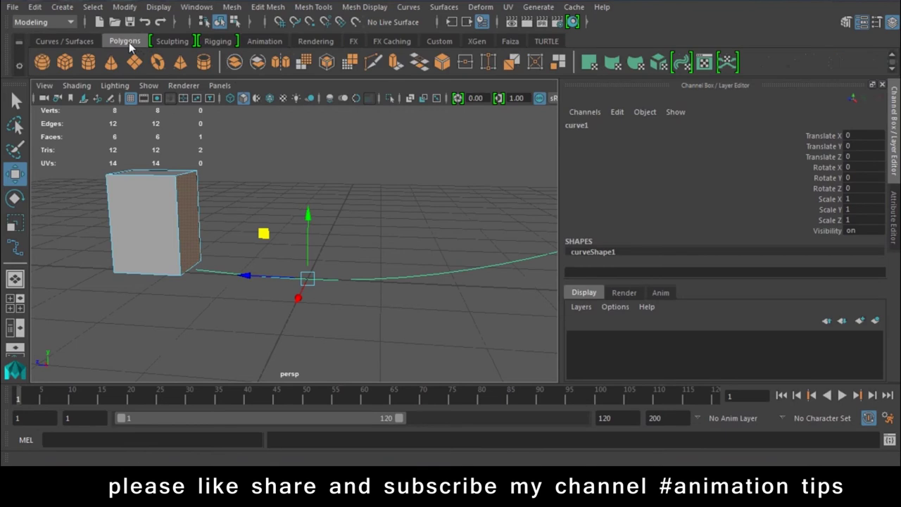
pyautogui.click(397, 65)
pyautogui.moveTo(394, 135)
pyautogui.keyDown('alt'); pyautogui.mouseDown()
pyautogui.moveTo(189, 201)
pyautogui.moveTo(338, 337)
pyautogui.moveTo(268, 293)
pyautogui.moveTo(101, 251)
pyautogui.moveTo(147, 240)
pyautogui.moveTo(327, 250)
pyautogui.mouseUp(); pyautogui.keyUp('alt')
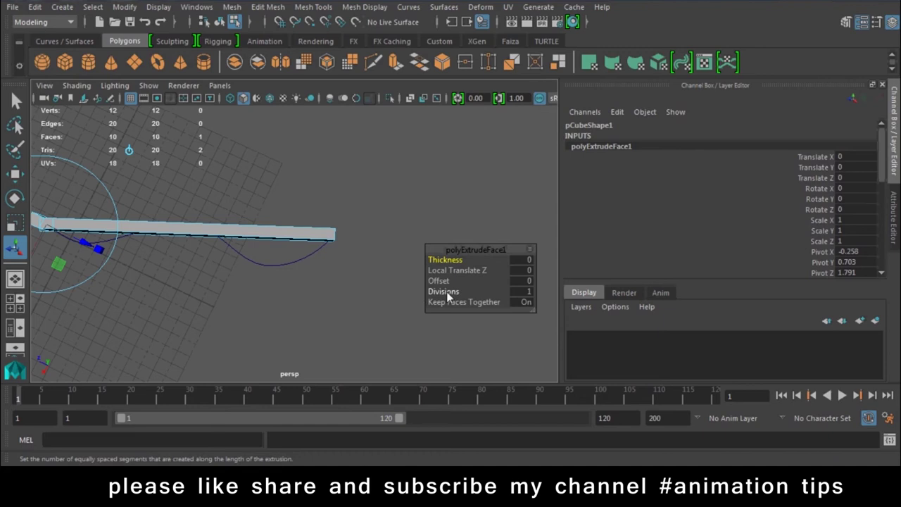
pyautogui.moveTo(437, 292); pyautogui.dragTo(589, 299)
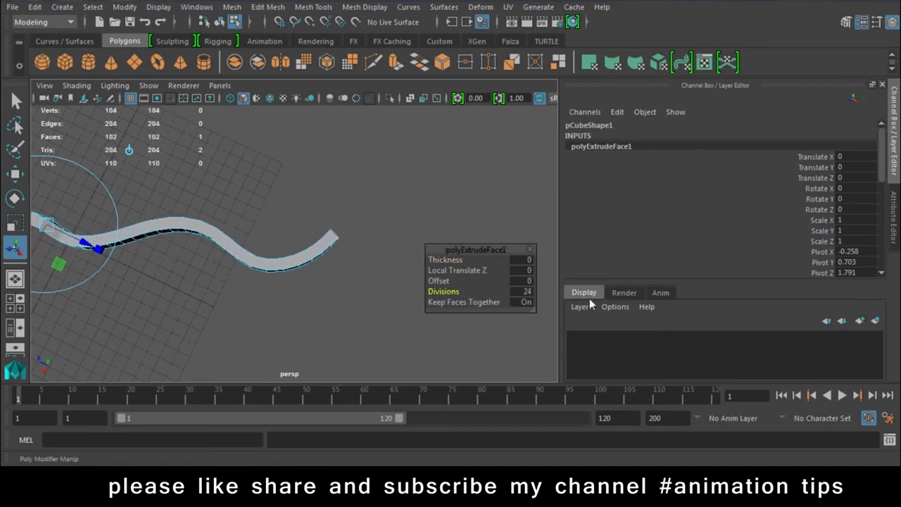
pyautogui.moveTo(299, 308)
pyautogui.keyDown('alt'); pyautogui.mouseDown()
pyautogui.moveTo(250, 282)
pyautogui.moveTo(246, 307)
pyautogui.moveTo(253, 292)
pyautogui.moveTo(298, 337)
pyautogui.moveTo(284, 342)
pyautogui.moveTo(376, 316)
pyautogui.moveTo(182, 280)
pyautogui.moveTo(201, 243)
pyautogui.moveTo(130, 141)
pyautogui.moveTo(278, 288)
pyautogui.moveTo(200, 181)
pyautogui.moveTo(163, 182)
pyautogui.mouseUp(); pyautogui.keyUp('alt')
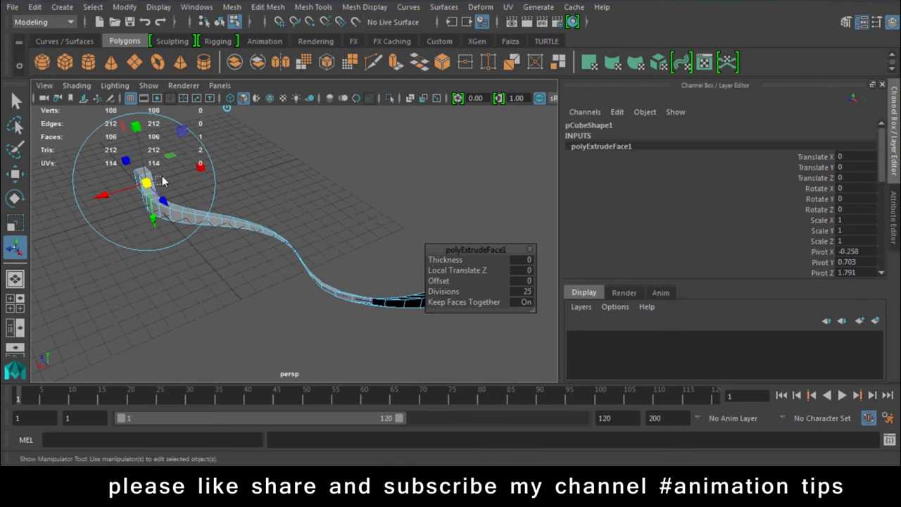
# Step: After trying and undoing scale changes, rotate the extrusion manipulator to twist the tube along its length
pyautogui.click(169, 174)
pyautogui.hotkey('ctrl', 'z')
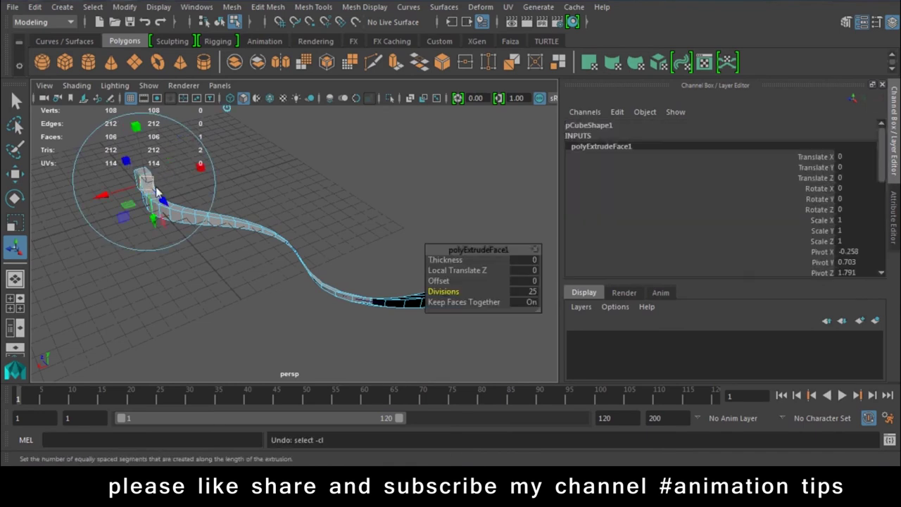
pyautogui.moveTo(145, 182)
pyautogui.mouseDown()
pyautogui.moveTo(169, 158)
pyautogui.moveTo(145, 365)
pyautogui.mouseUp()
pyautogui.hotkey('ctrl', 'z')
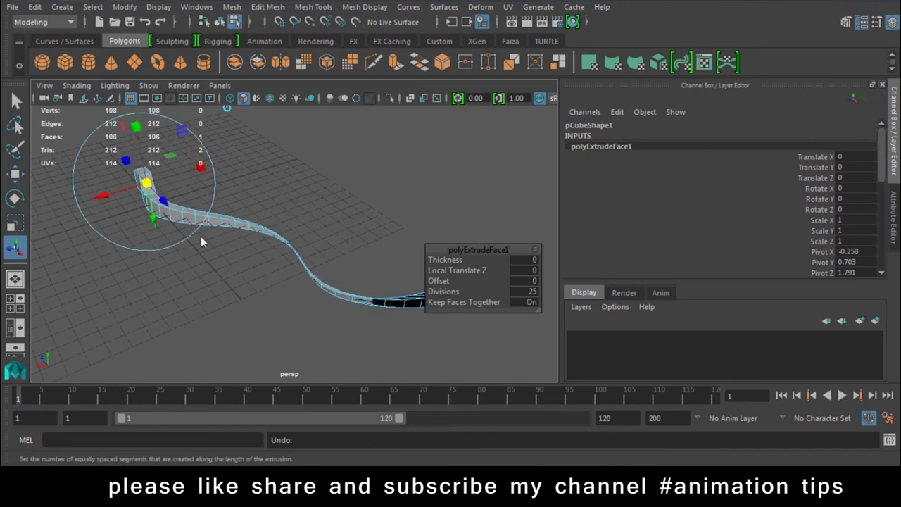
pyautogui.hotkey('ctrl', 'z')
pyautogui.moveTo(142, 191); pyautogui.dragTo(112, 171)
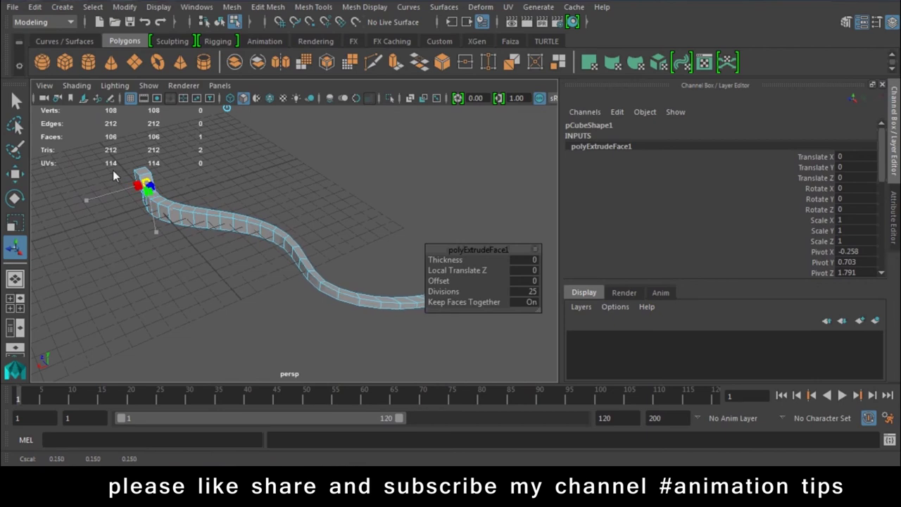
pyautogui.hotkey('ctrl', 'z')
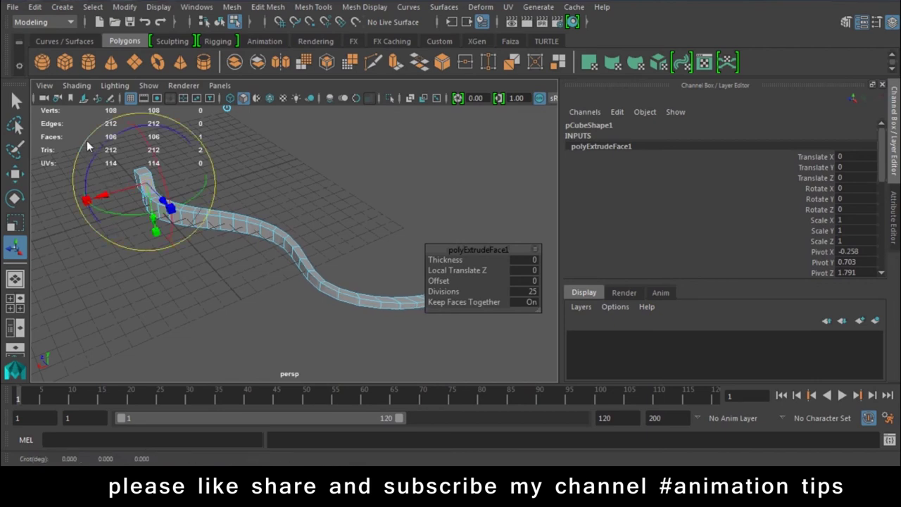
pyautogui.moveTo(116, 136)
pyautogui.mouseDown()
pyautogui.moveTo(80, 273)
pyautogui.moveTo(94, 158)
pyautogui.moveTo(92, 296)
pyautogui.moveTo(111, 162)
pyautogui.moveTo(117, 327)
pyautogui.moveTo(103, 173)
pyautogui.moveTo(89, 246)
pyautogui.moveTo(90, 181)
pyautogui.moveTo(110, 153)
pyautogui.moveTo(59, 208)
pyautogui.moveTo(114, 138)
pyautogui.moveTo(91, 172)
pyautogui.mouseUp()
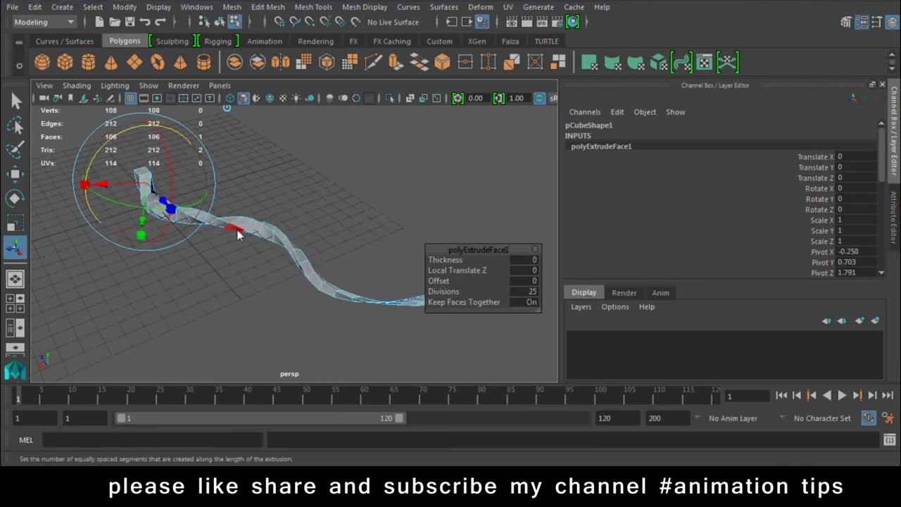
pyautogui.moveTo(250, 116); pyautogui.dragTo(296, 91, button='right')
pyautogui.keyDown('alt'); pyautogui.moveTo(304, 163); pyautogui.dragTo(327, 323); pyautogui.keyUp('alt')
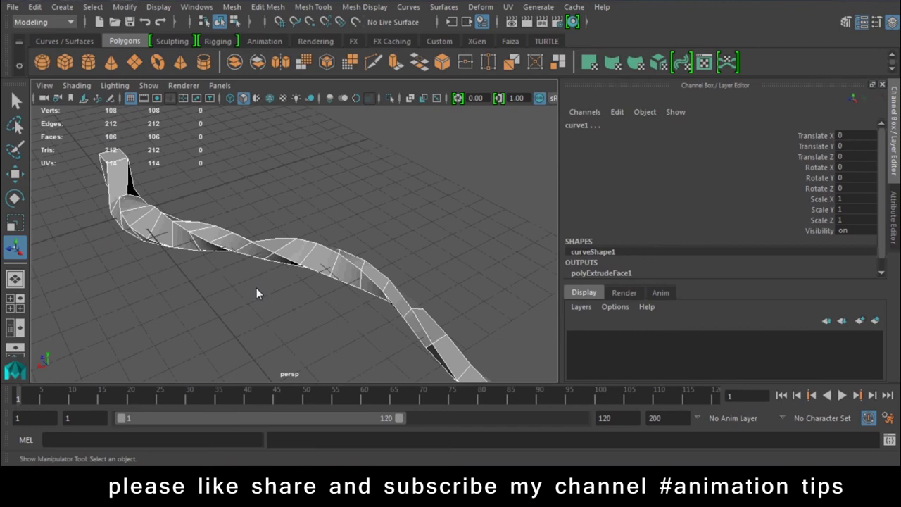
pyautogui.press('3')
pyautogui.click(361, 234)
pyautogui.moveTo(373, 215); pyautogui.dragTo(318, 342)
pyautogui.press('1')
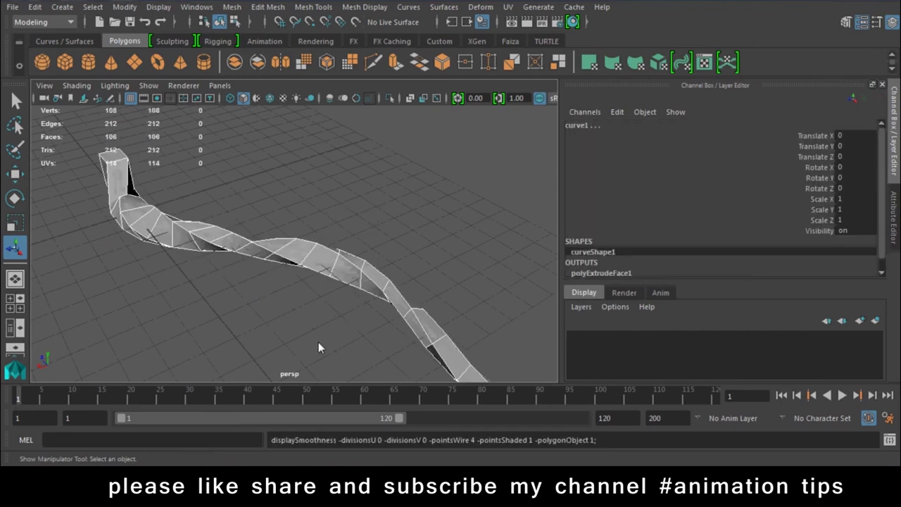
pyautogui.press('3')
pyautogui.press('1')
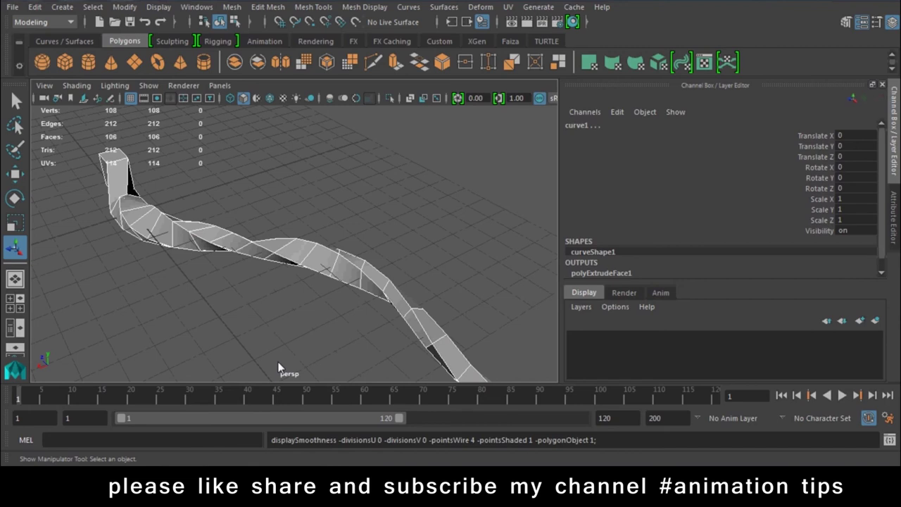
pyautogui.press('3')
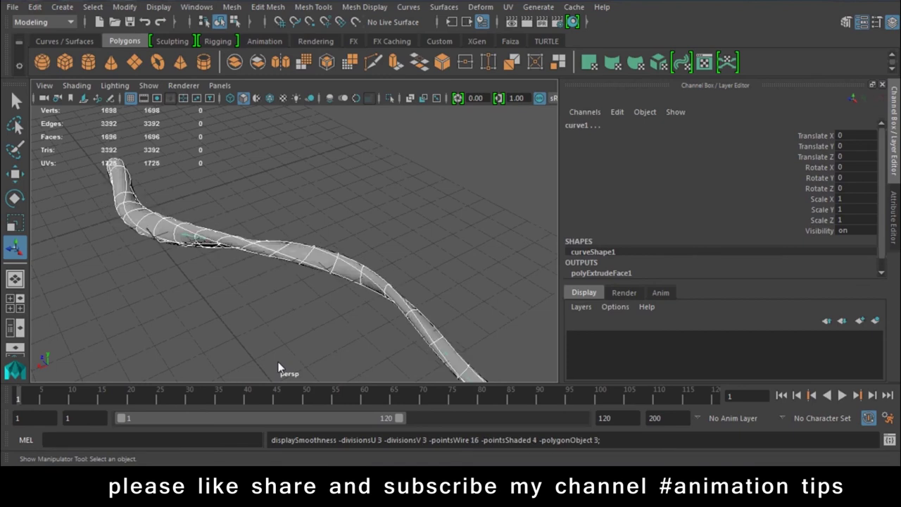
pyautogui.press('1')
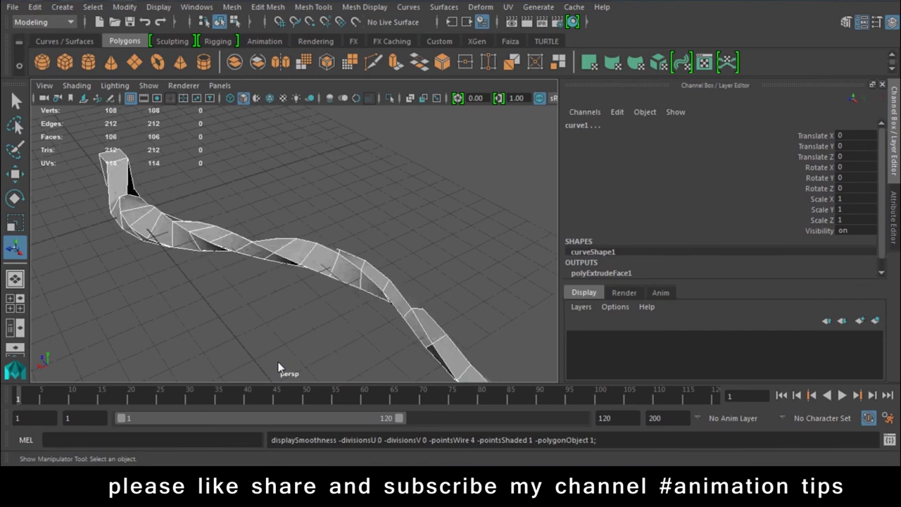
pyautogui.moveTo(282, 359)
pyautogui.keyDown('alt'); pyautogui.mouseDown()
pyautogui.moveTo(429, 324)
pyautogui.moveTo(361, 324)
pyautogui.moveTo(371, 307)
pyautogui.moveTo(293, 277)
pyautogui.mouseUp(); pyautogui.keyUp('alt')
pyautogui.scroll(2, 331, 281)
pyautogui.scroll(2, 321, 195)
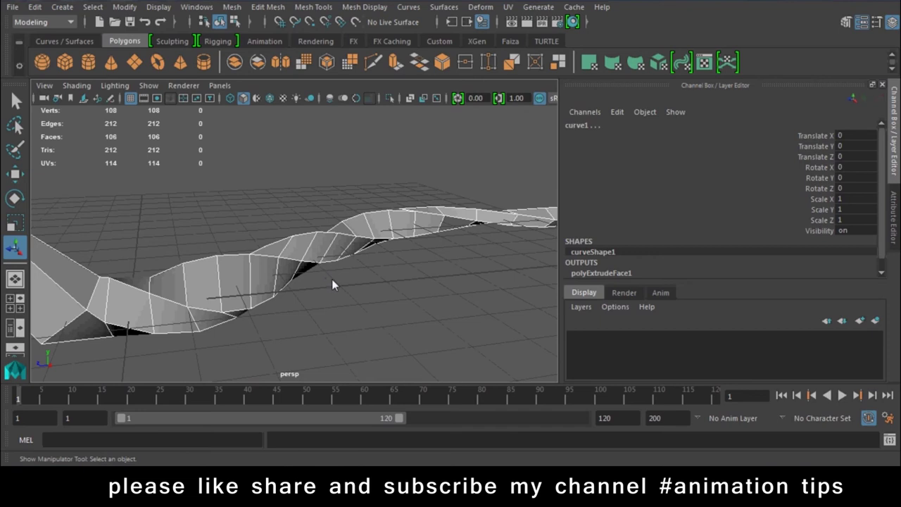
pyautogui.click(331, 282)
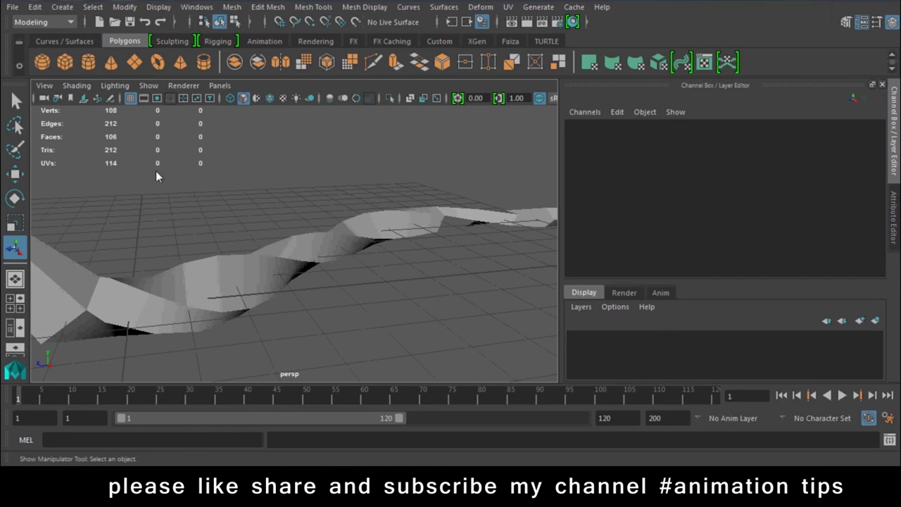
# Step: Cycle the twisted tube through smooth preview modes 1, 3 and 2, ending on the cage view
pyautogui.moveTo(155, 171); pyautogui.dragTo(313, 266)
pyautogui.press('1')
pyautogui.press('3')
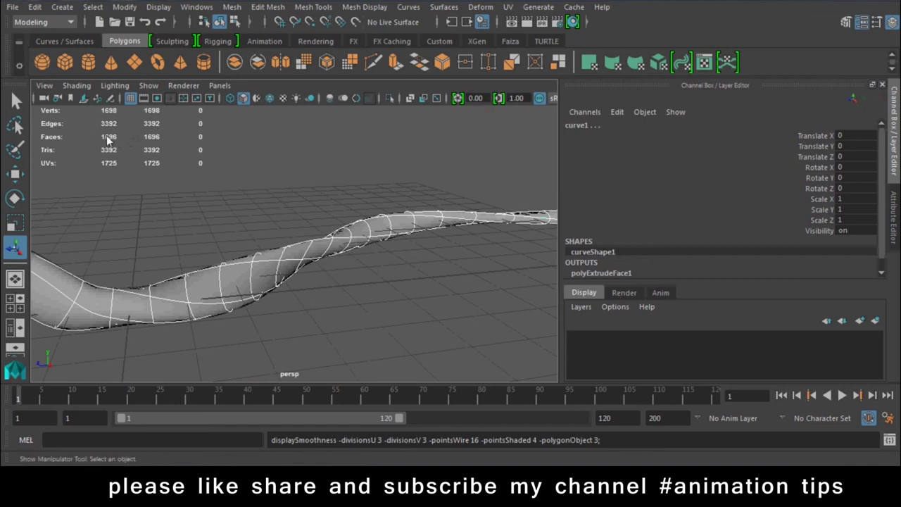
pyautogui.press('1')
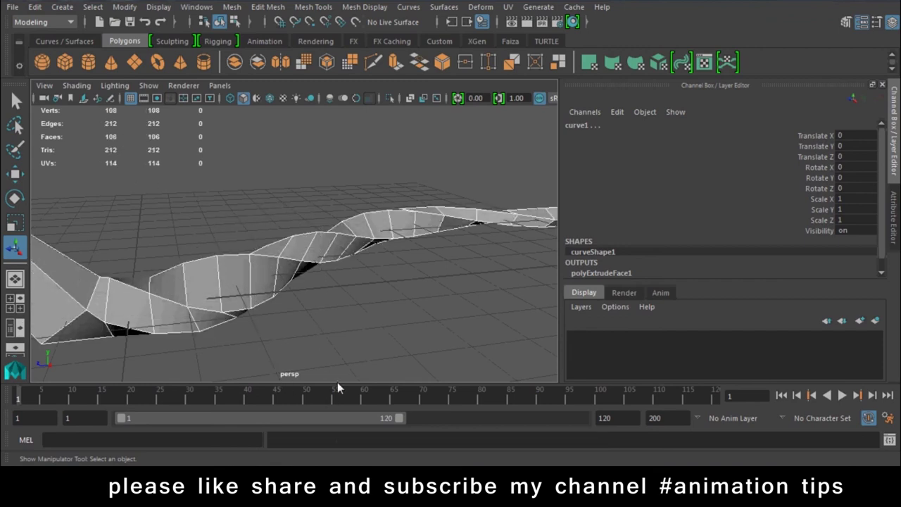
pyautogui.press('2')
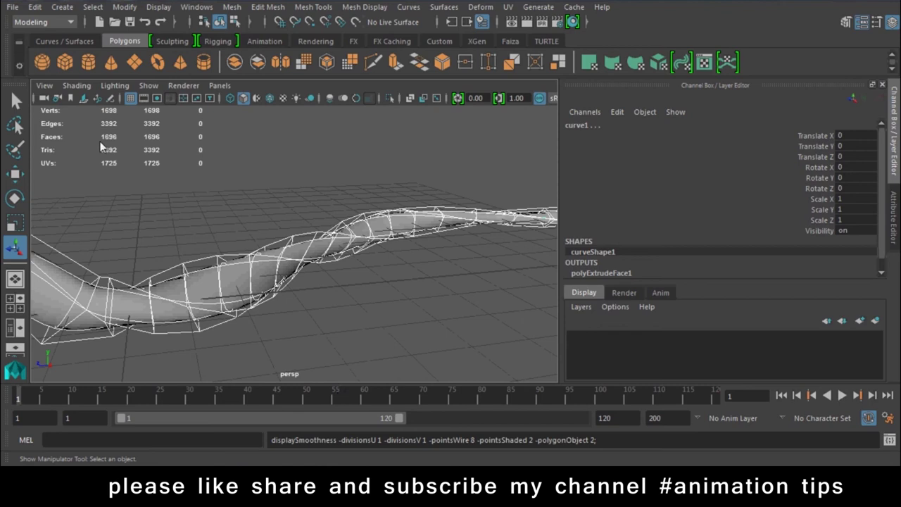
pyautogui.press('1')
pyautogui.press('3')
pyautogui.press('2')
pyautogui.click(214, 226)
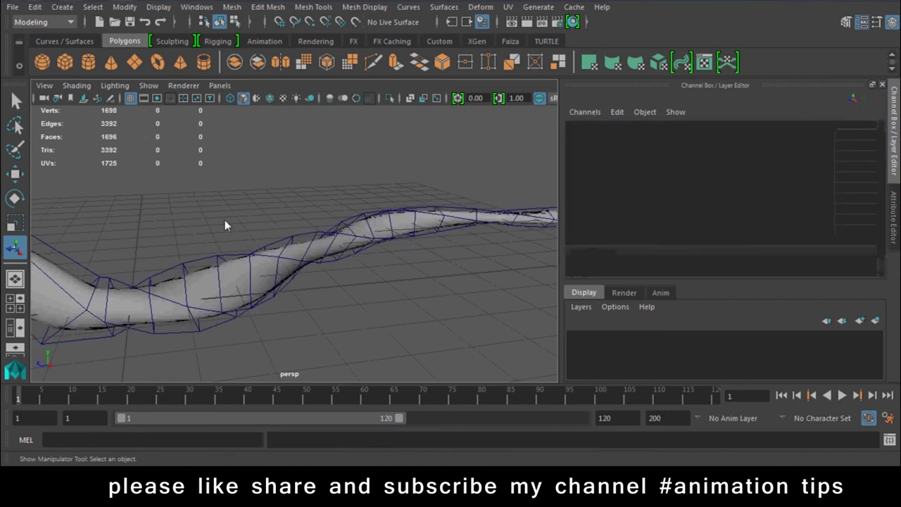
# Step: Orbit to the tube's bent end and compare smooth modes 1, 2 and 3 there, ending low-poly
pyautogui.keyDown('alt'); pyautogui.moveTo(341, 275); pyautogui.dragTo(269, 290); pyautogui.keyUp('alt')
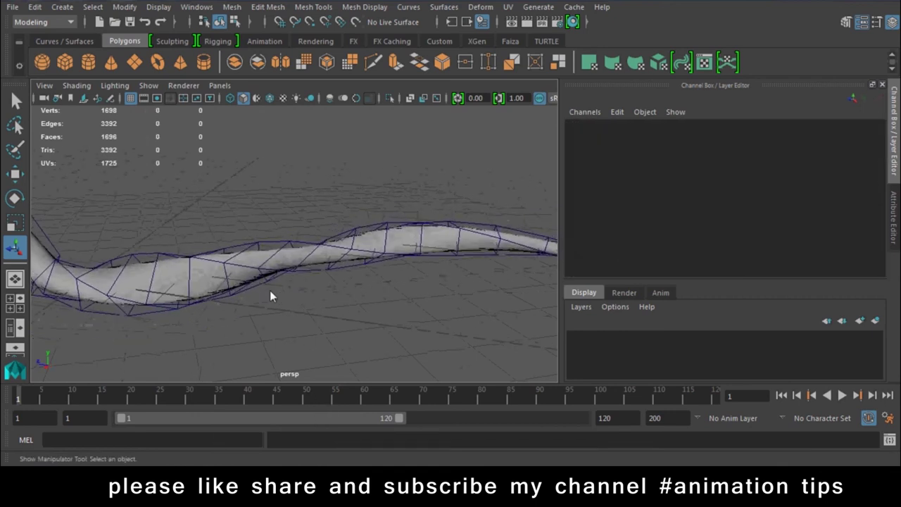
pyautogui.moveTo(401, 301)
pyautogui.keyDown('alt'); pyautogui.mouseDown()
pyautogui.moveTo(472, 346)
pyautogui.moveTo(304, 220)
pyautogui.mouseUp(); pyautogui.keyUp('alt')
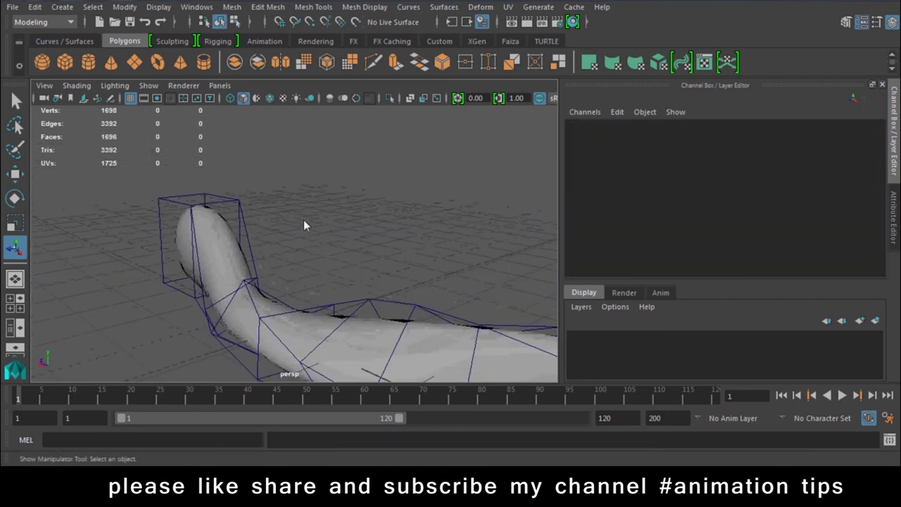
pyautogui.click(245, 306)
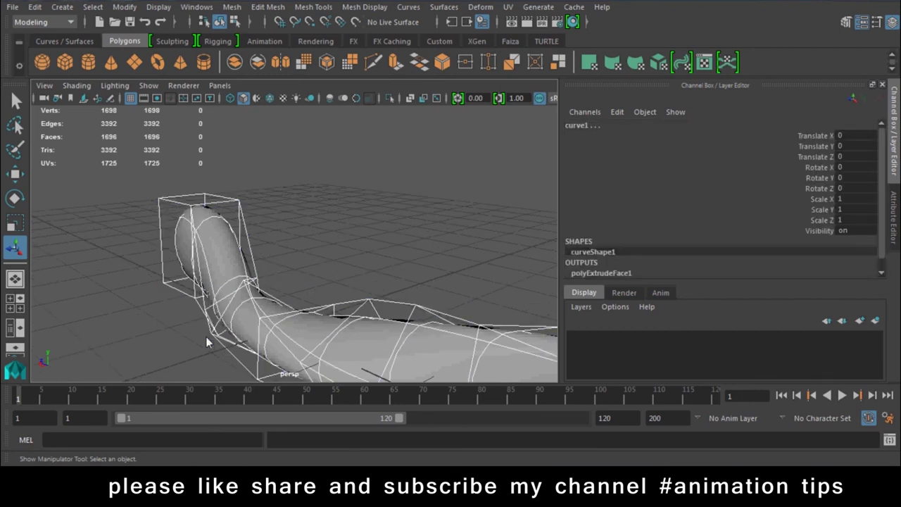
pyautogui.press('1')
pyautogui.press('2')
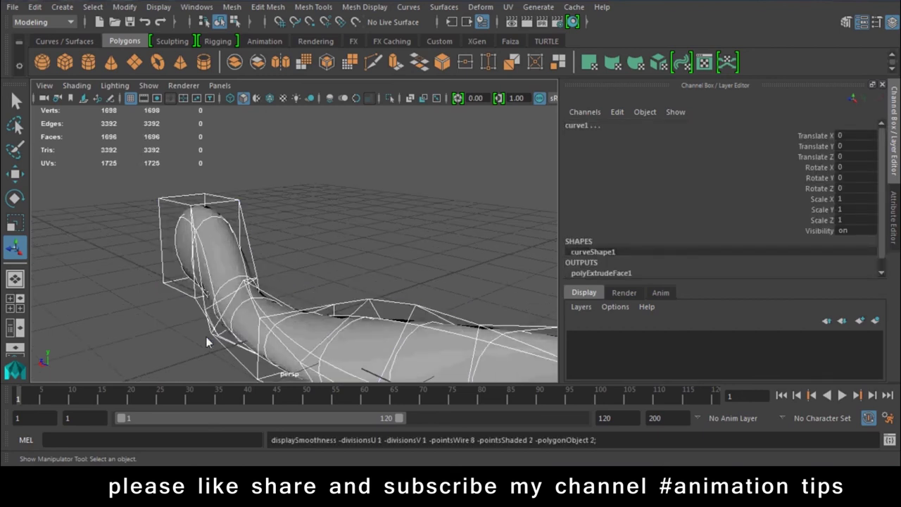
pyautogui.press('3')
pyautogui.press('2')
pyautogui.press('3')
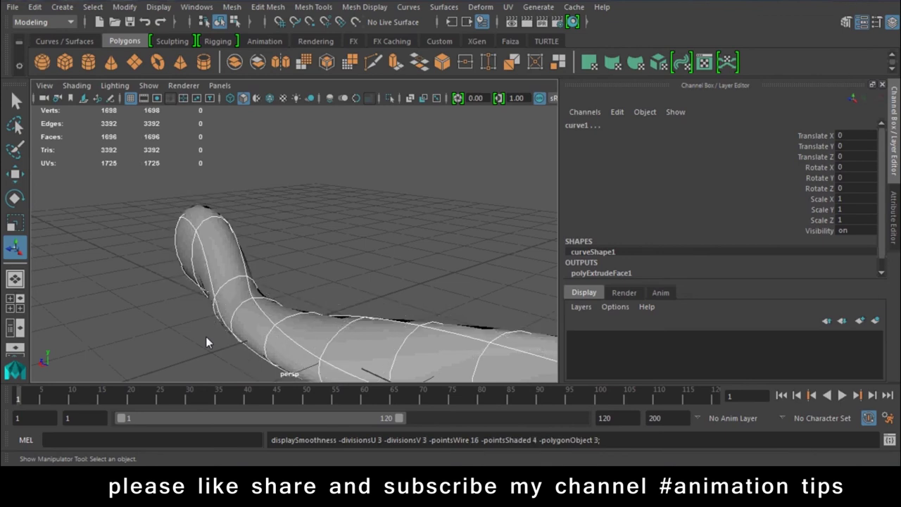
pyautogui.press('1')
pyautogui.click(352, 243)
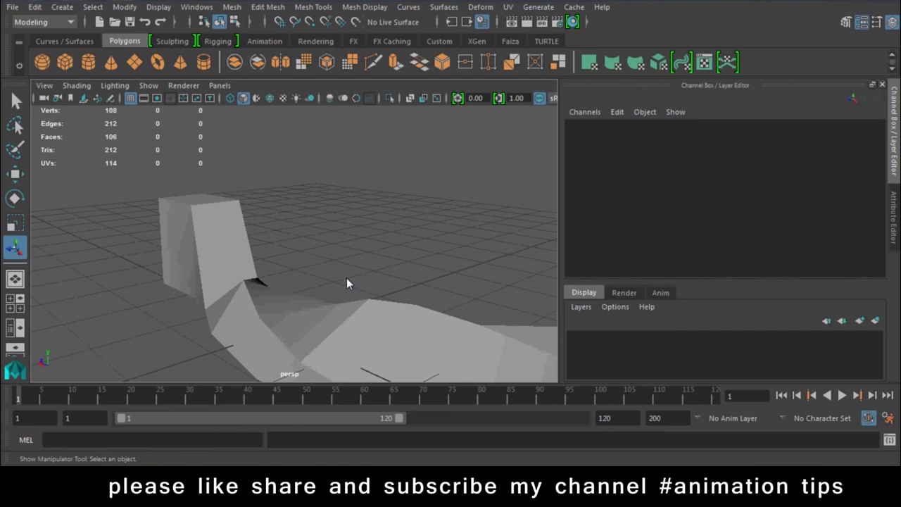
# Step: Leave the tube in smooth mode 2 with its low-poly cage, deselect it, and stop the CamStudio recording
pyautogui.click(226, 276)
pyautogui.press('2')
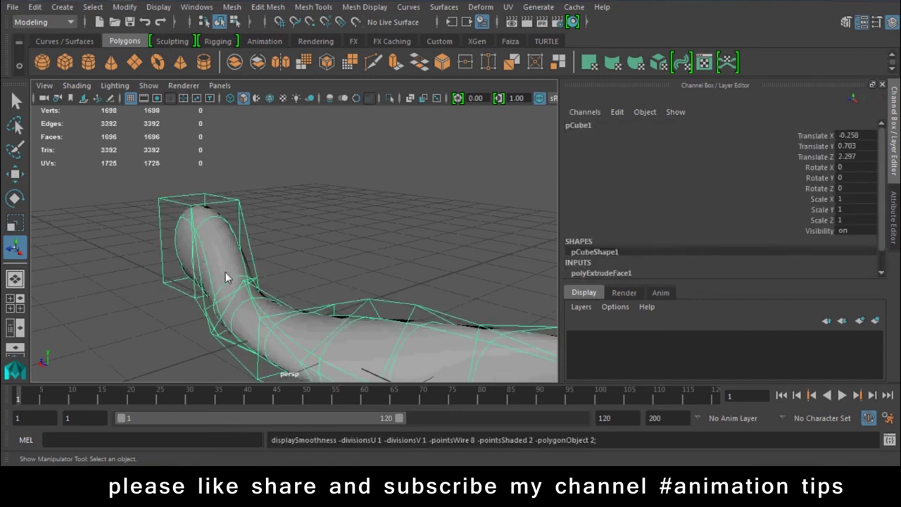
pyautogui.click(172, 231)
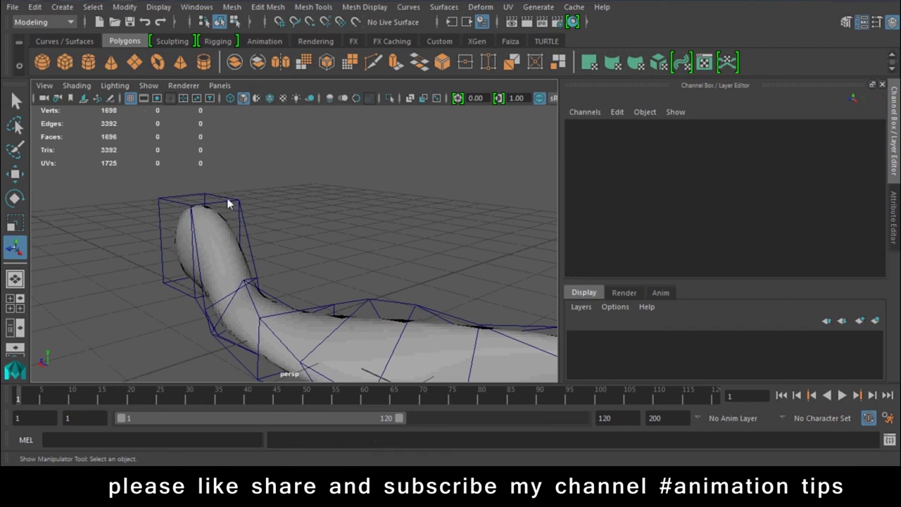
pyautogui.click(217, 254)
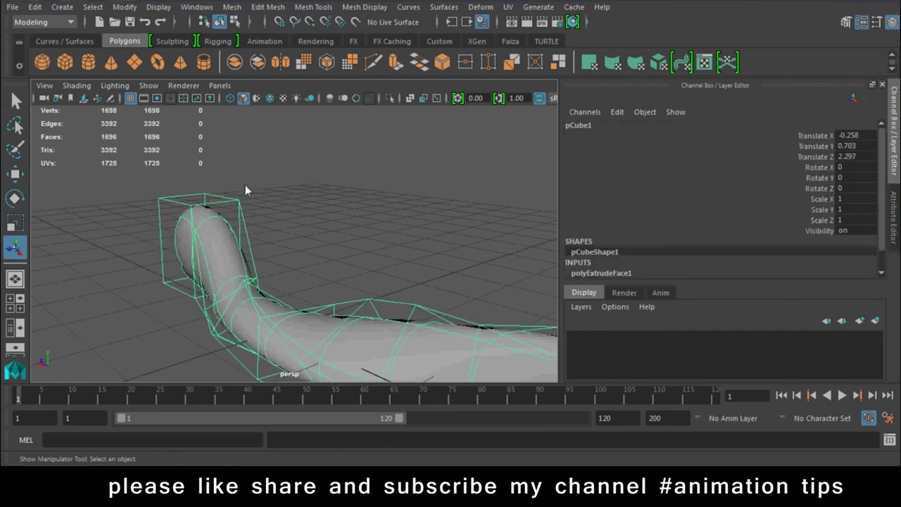
pyautogui.click(351, 196)
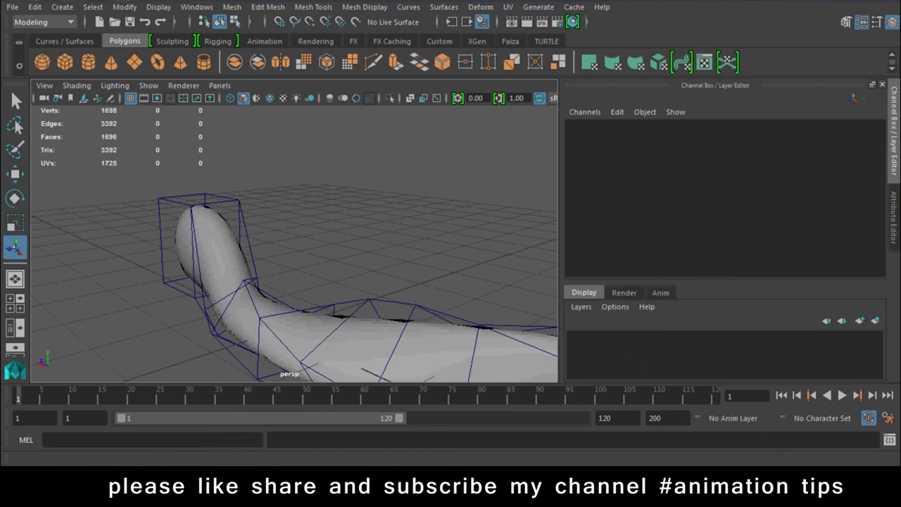
pyautogui.click(782, 457)
pyautogui.click(806, 393)
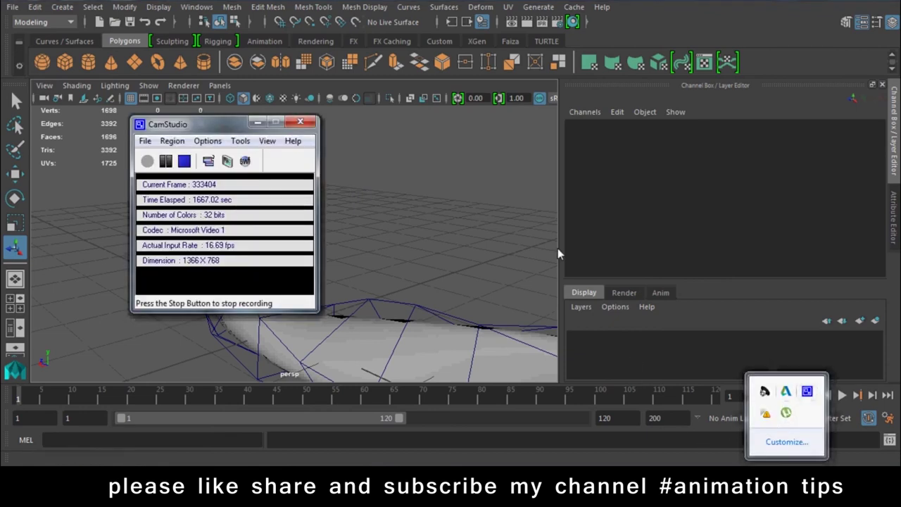